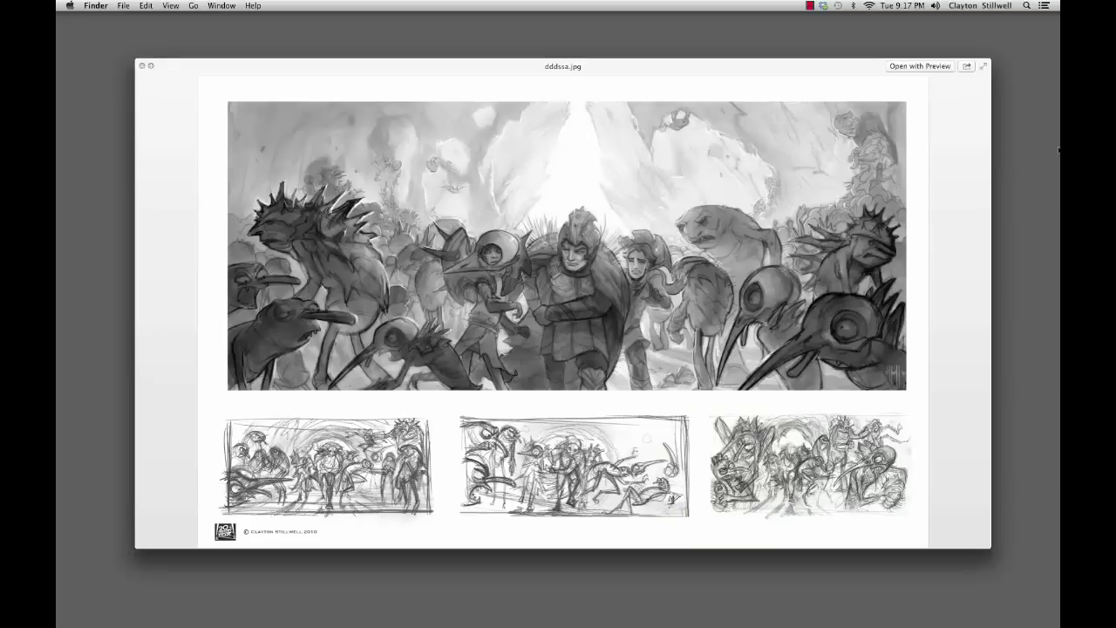
Step: Page from hjkkk.jpg past the gas-mask painting, ccs.jpg and 44.jpg to the sheet 3.jpg
{"action": "key", "text": "Right"}
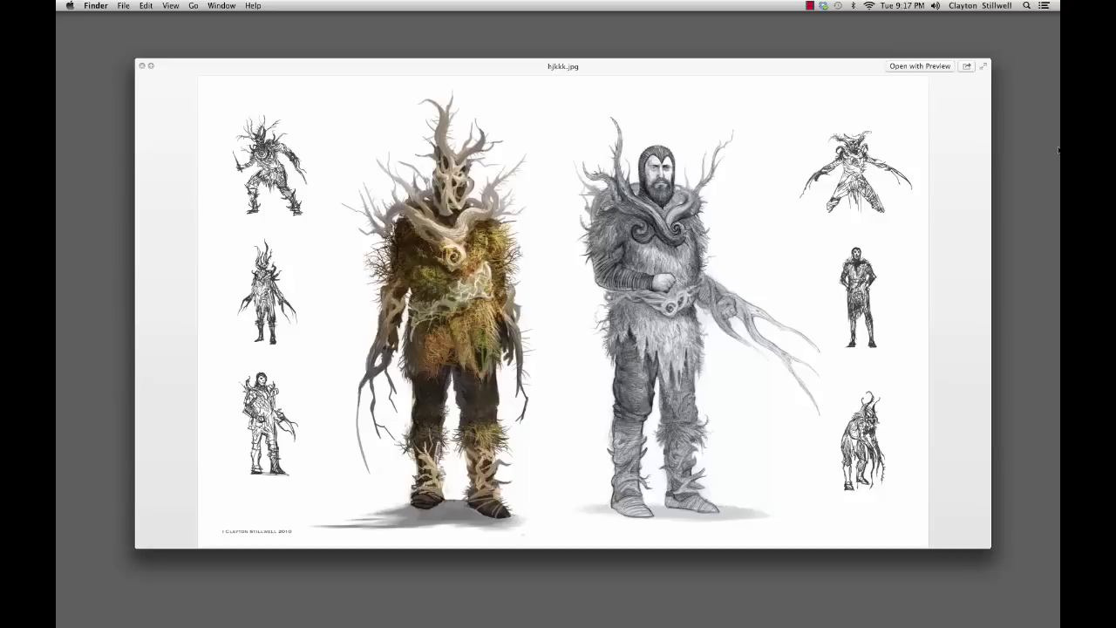
{"action": "key", "text": "Right"}
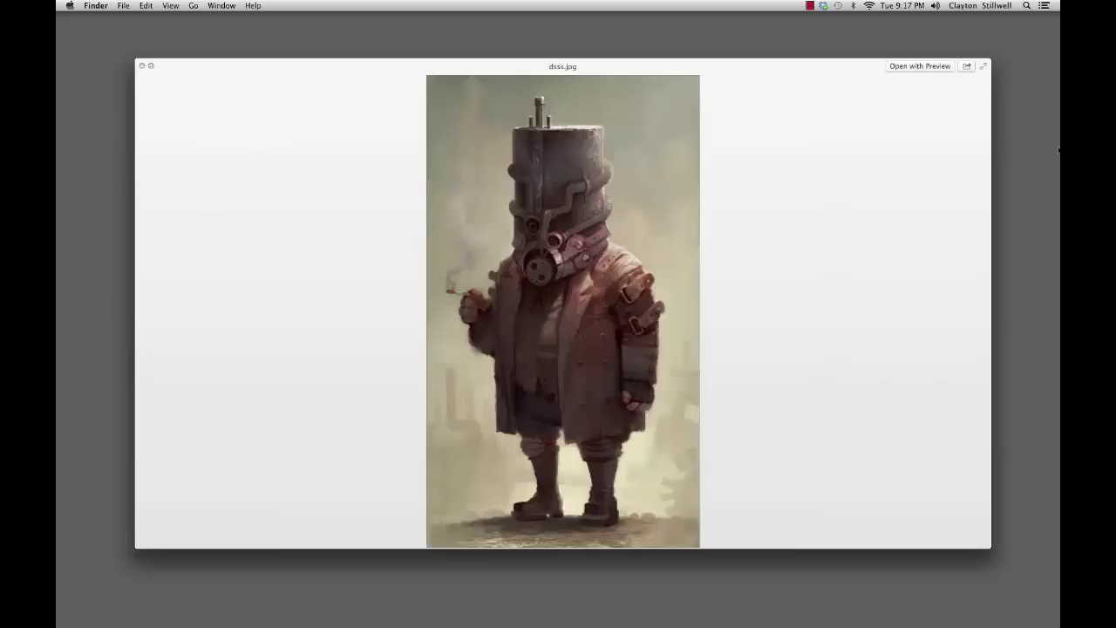
{"action": "key", "text": "Right"}
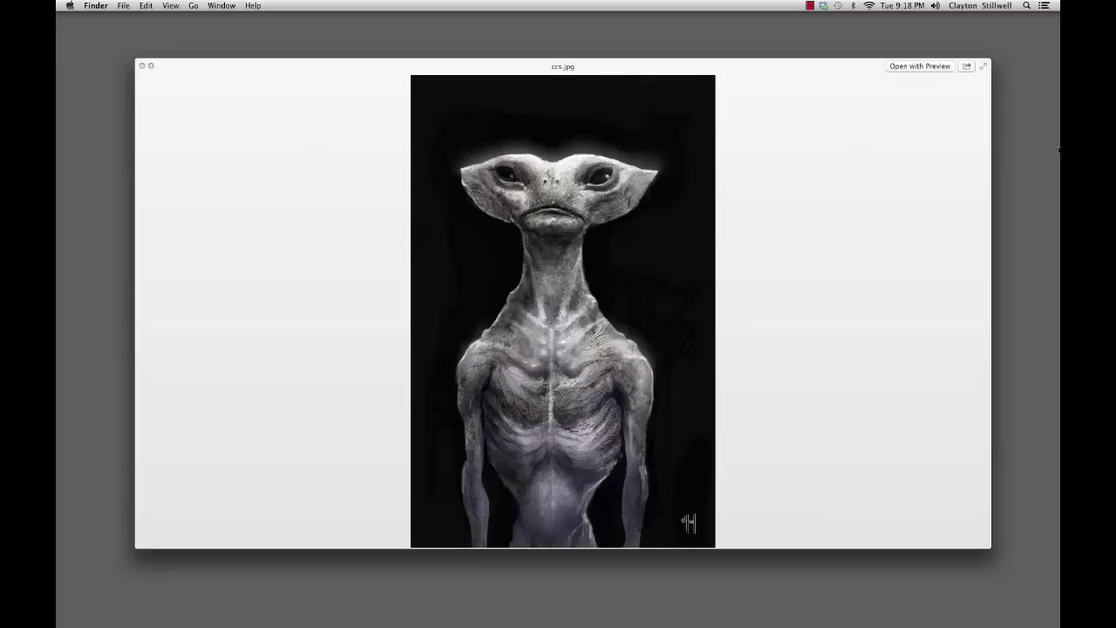
{"action": "key", "text": "Right"}
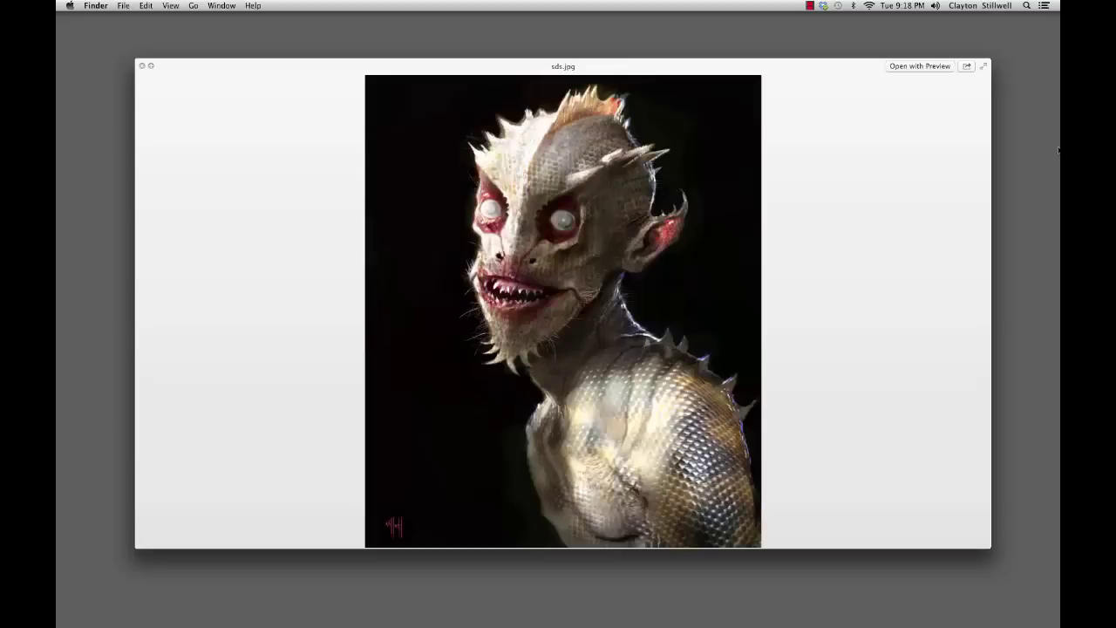
{"action": "key", "text": "Right"}
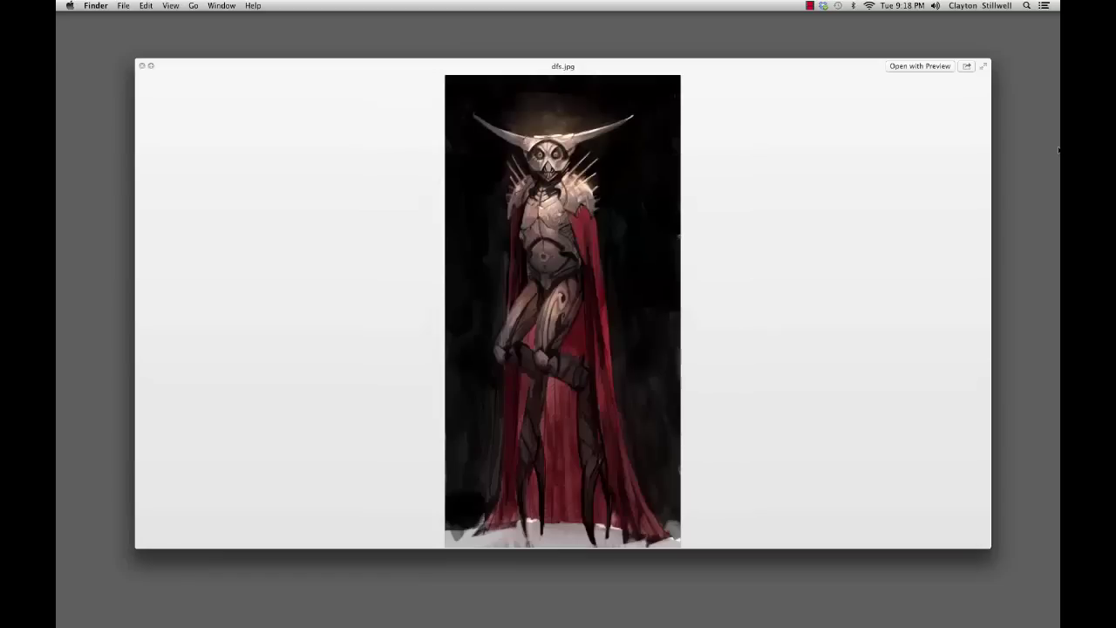
{"action": "key", "text": "Right"}
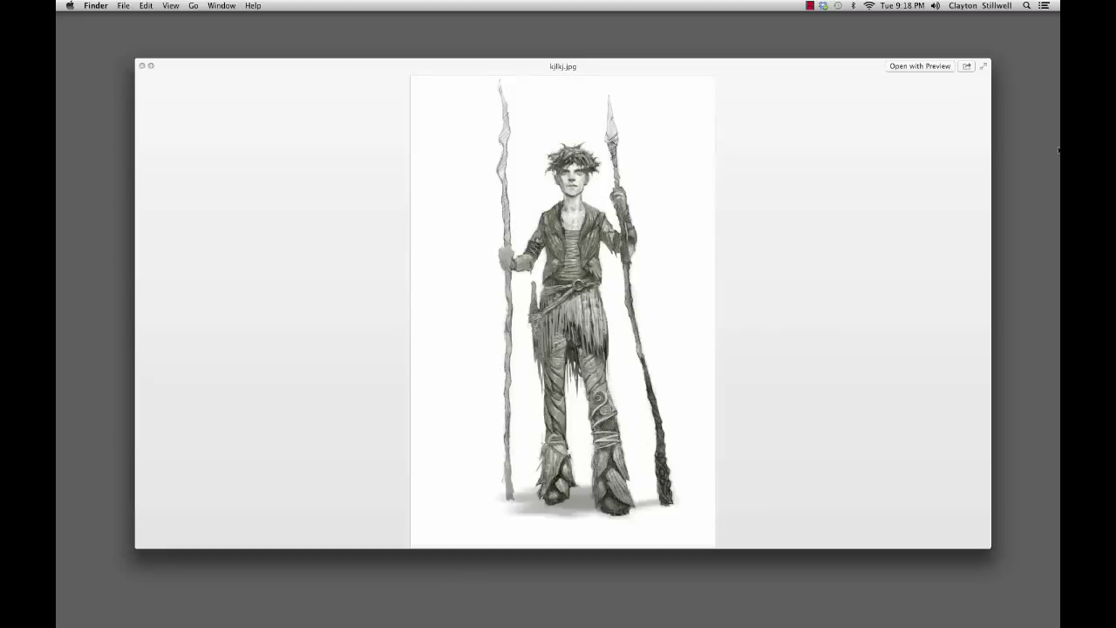
{"action": "key", "text": "Right"}
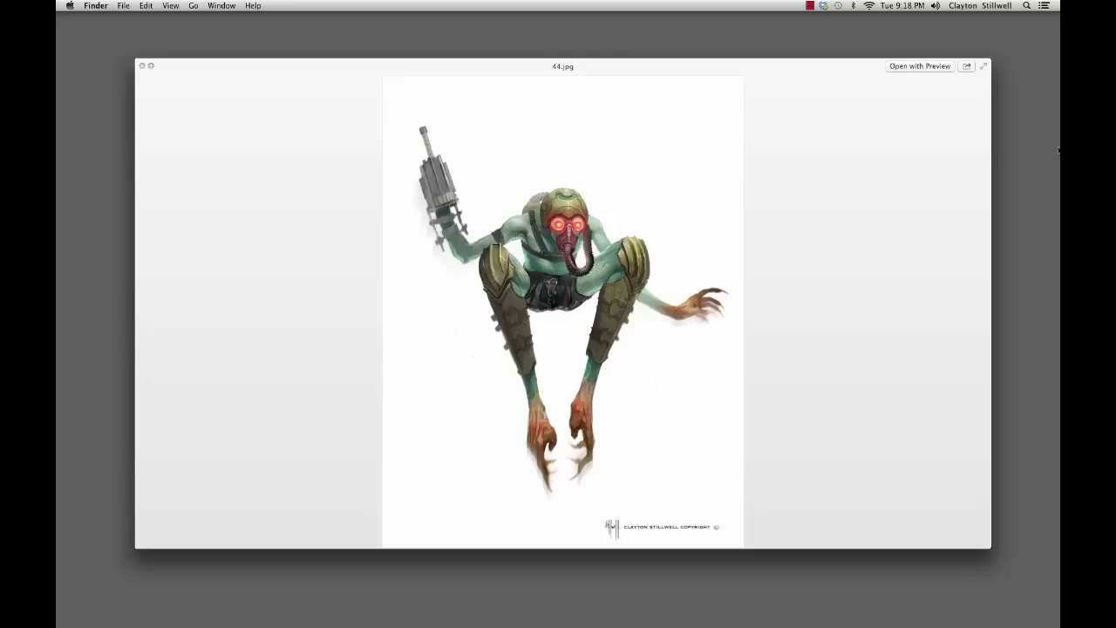
{"action": "key", "text": "Right"}
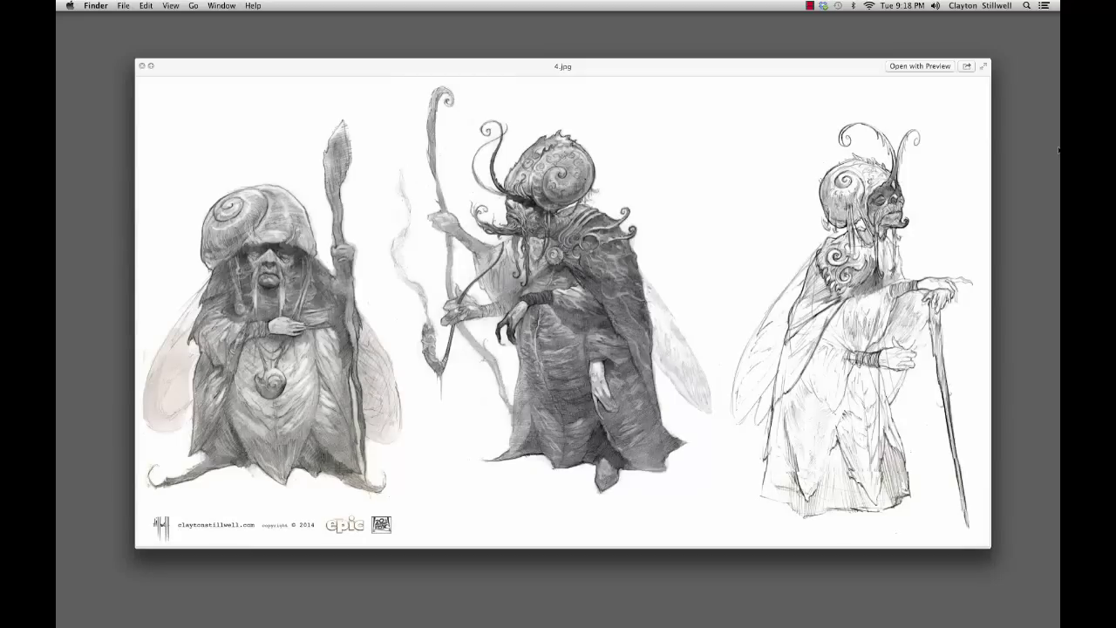
{"action": "key", "text": "Right"}
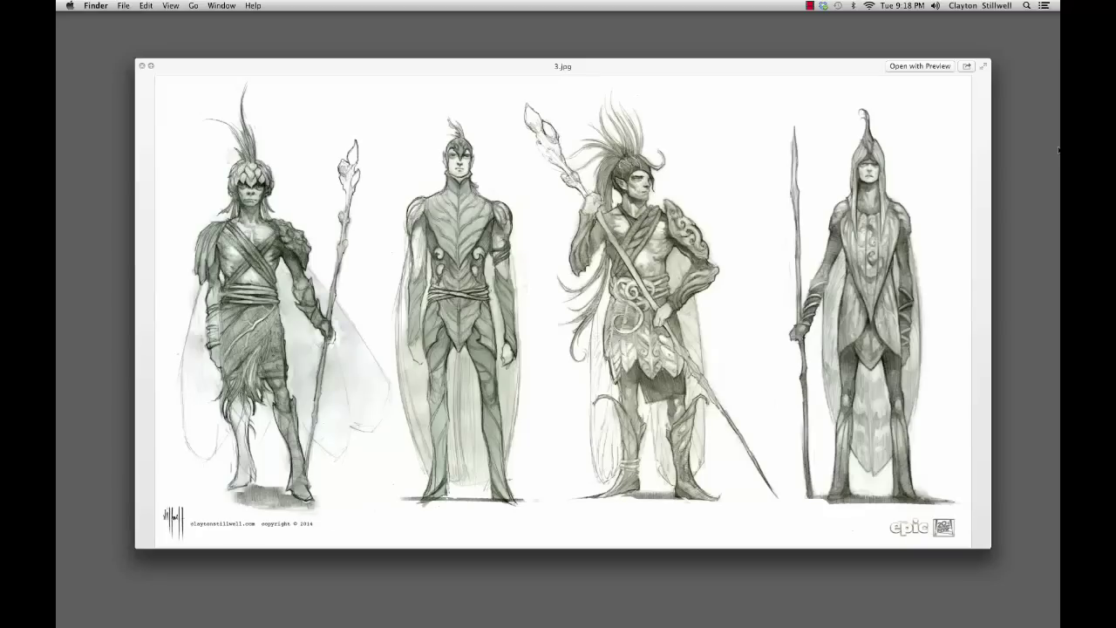
Step: Continue from character sheet 1.jpg through 2.jpg and 7.jpg to the green leaf warrior
{"action": "key", "text": "Right"}
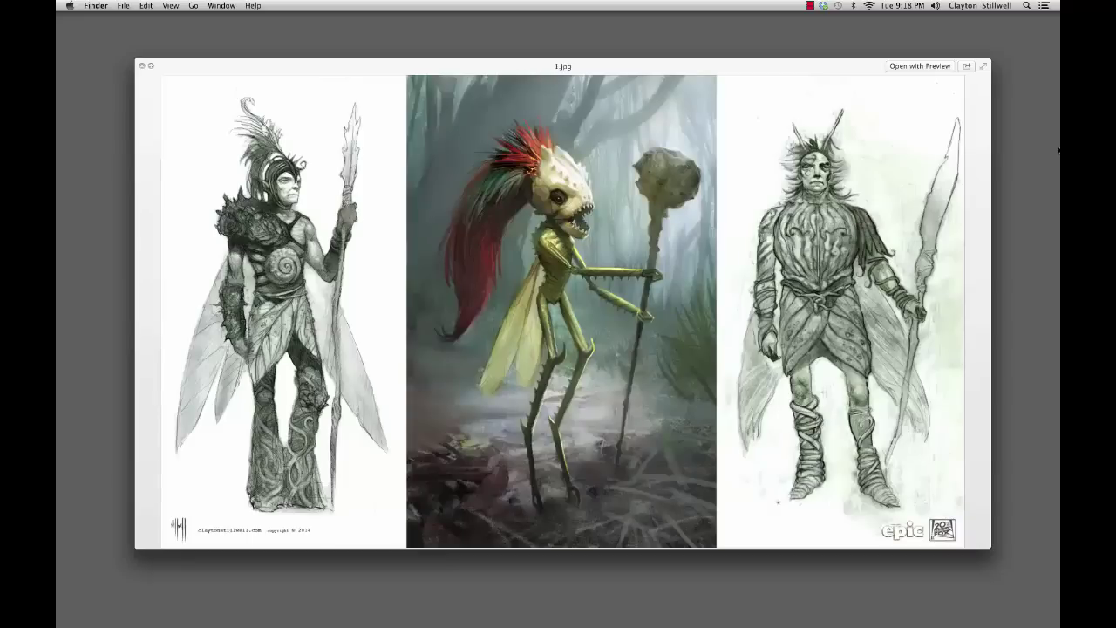
{"action": "key", "text": "Right"}
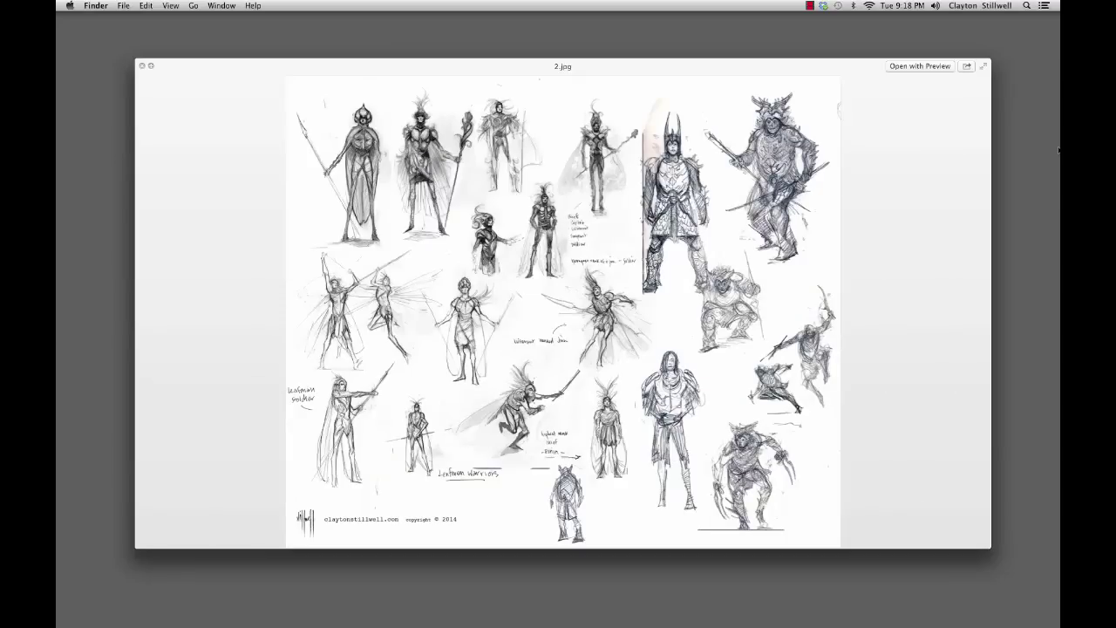
{"action": "key", "text": "Right"}
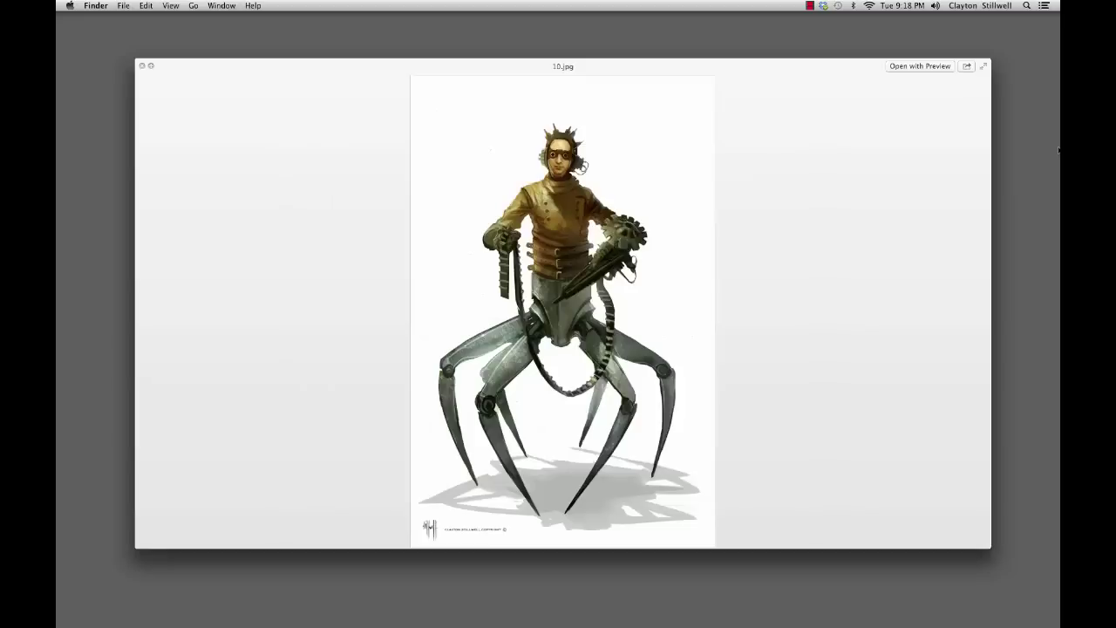
{"action": "key", "text": "Right"}
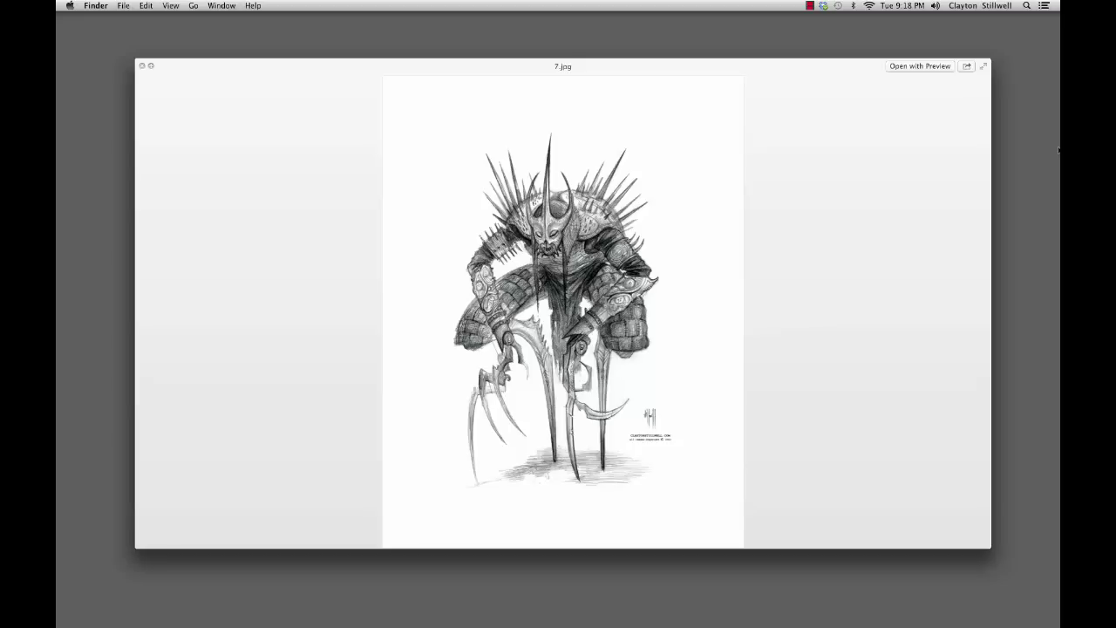
{"action": "key", "text": "Right"}
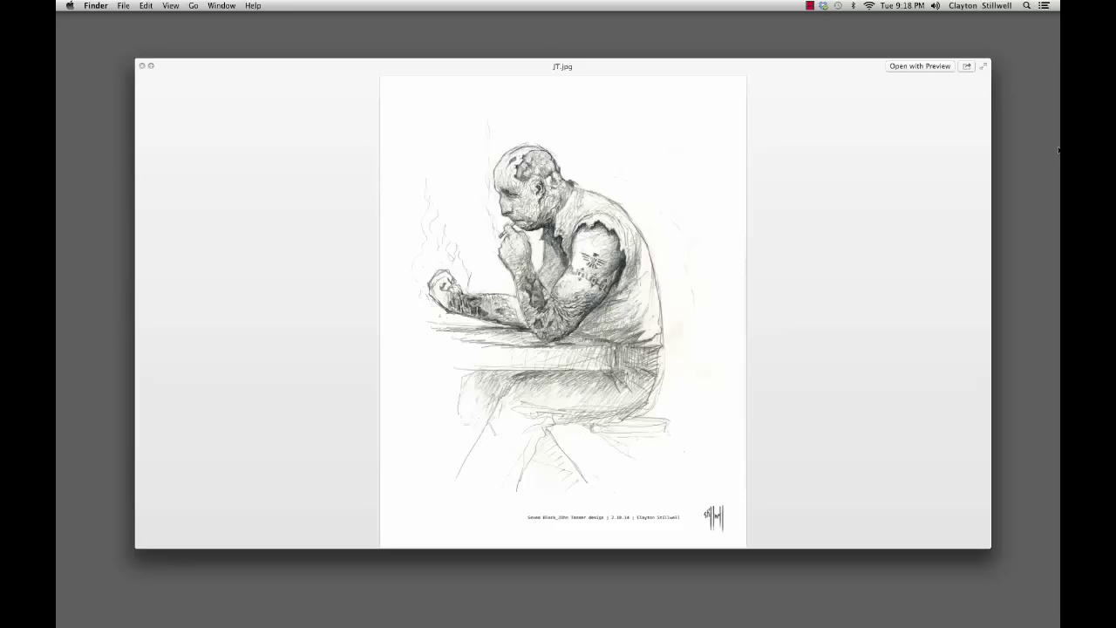
{"action": "key", "text": "Right"}
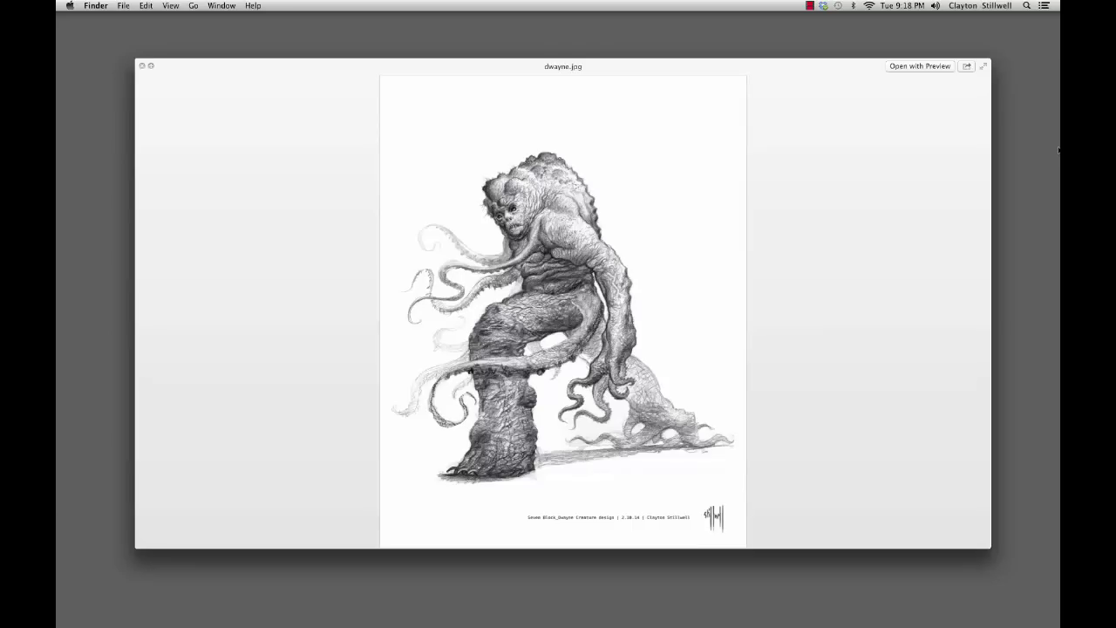
{"action": "key", "text": "Right"}
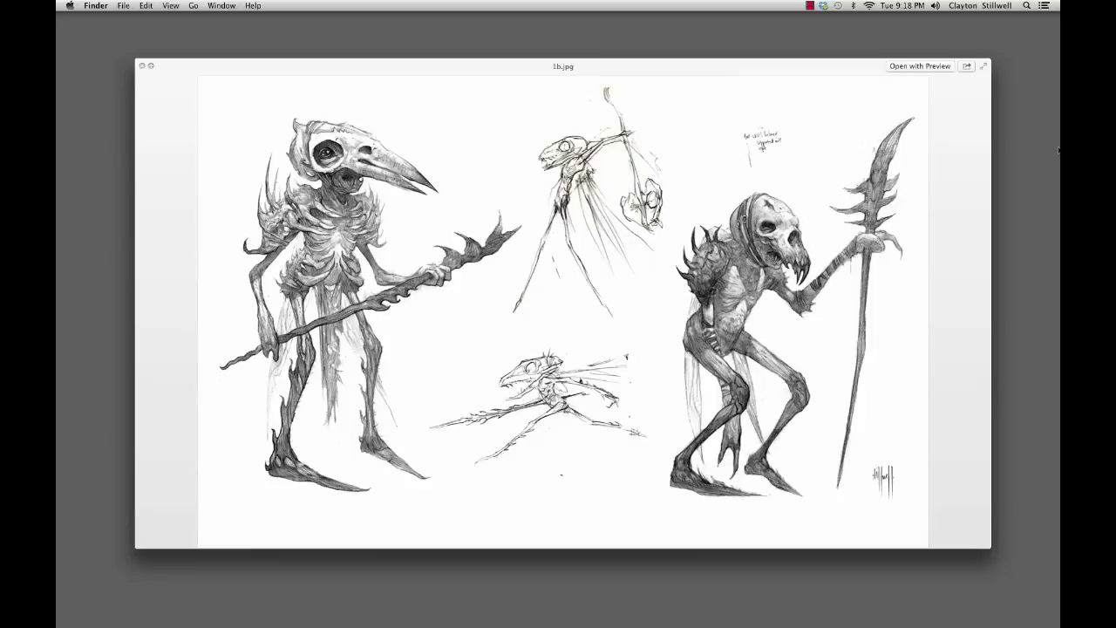
{"action": "key", "text": "Right"}
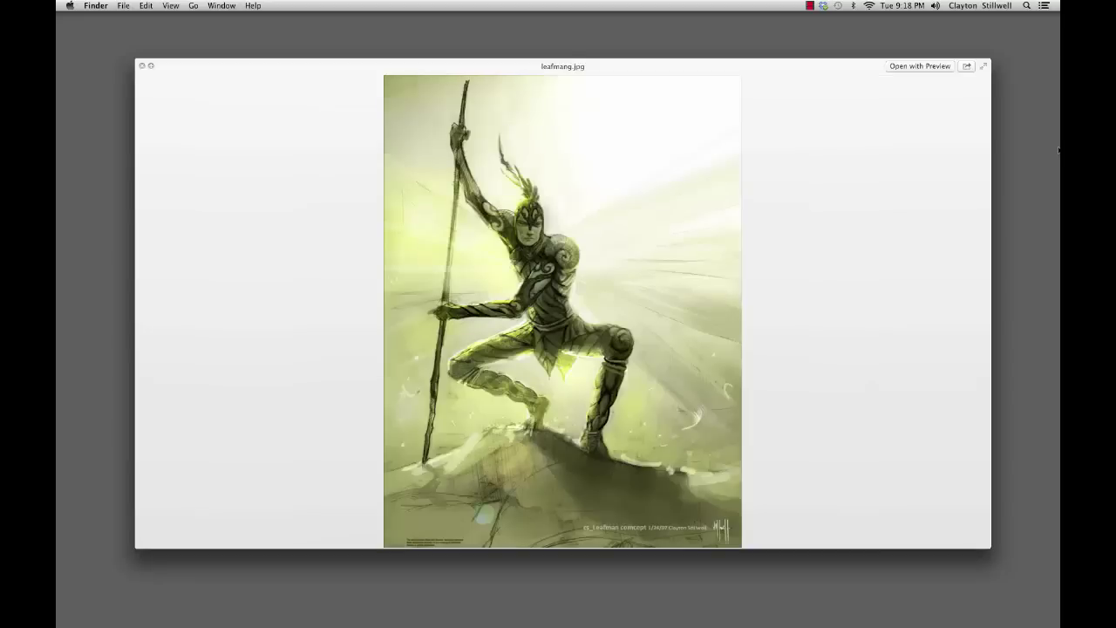
Step: Page from 24.jpg through spreads 8.jpg, 6.jpg, cnc.jpg and nodTurn.jpg to cs_Ronin_019.jpg
{"action": "key", "text": "Right"}
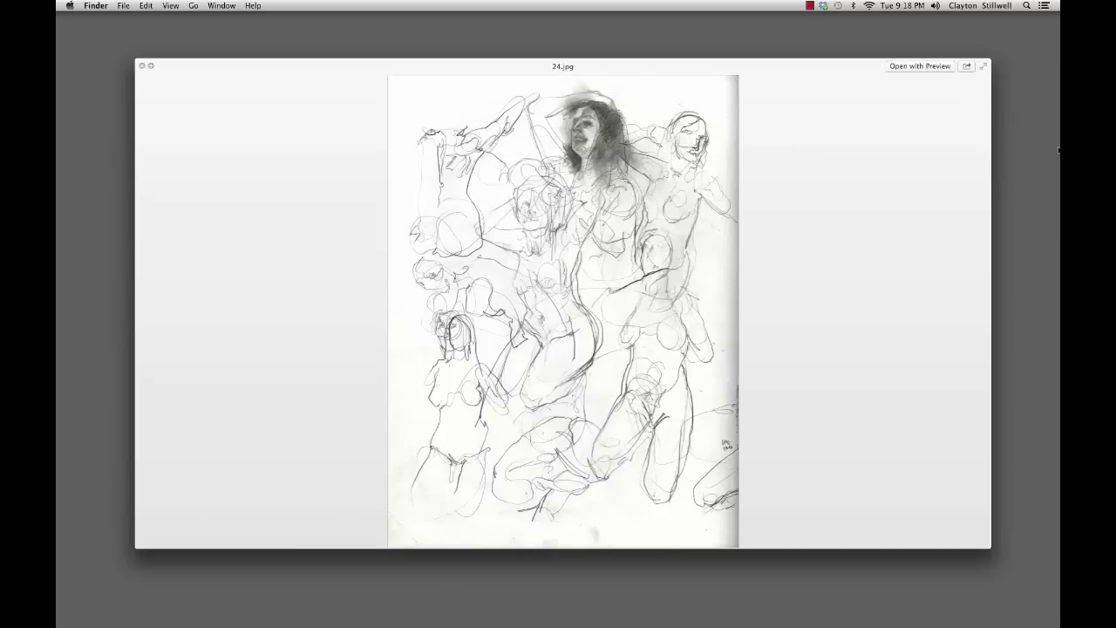
{"action": "key", "text": "Right"}
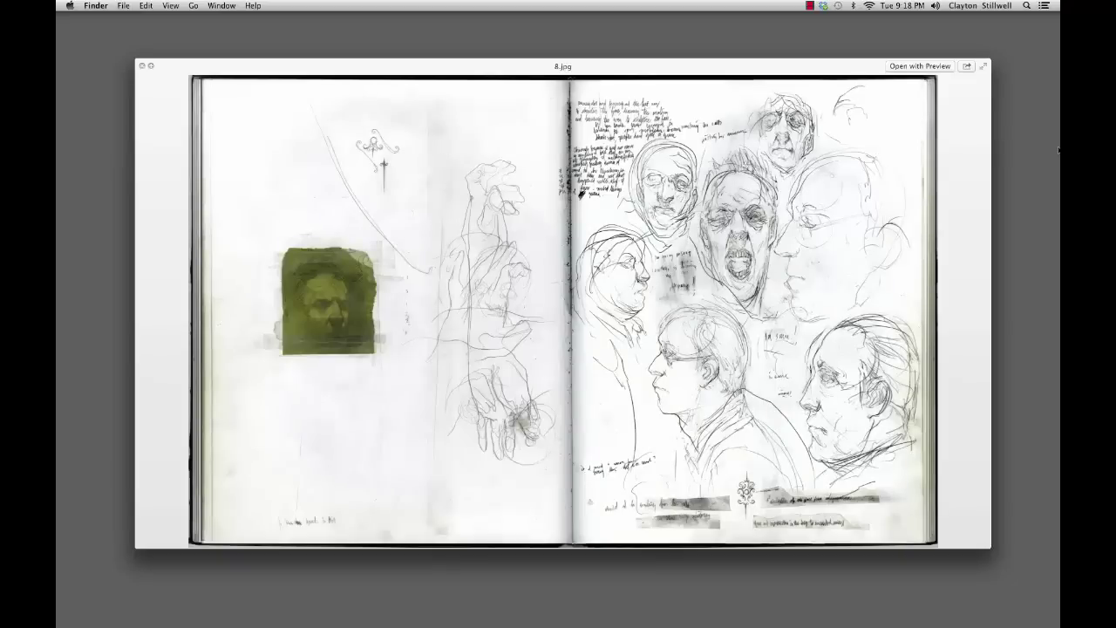
{"action": "key", "text": "Right"}
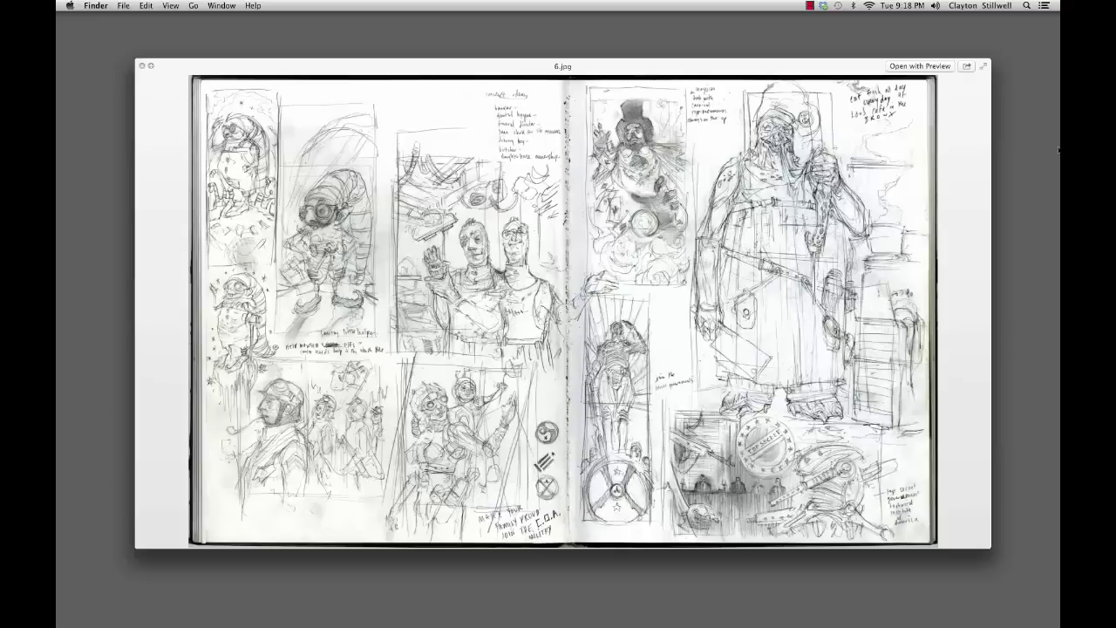
{"action": "key", "text": "Right"}
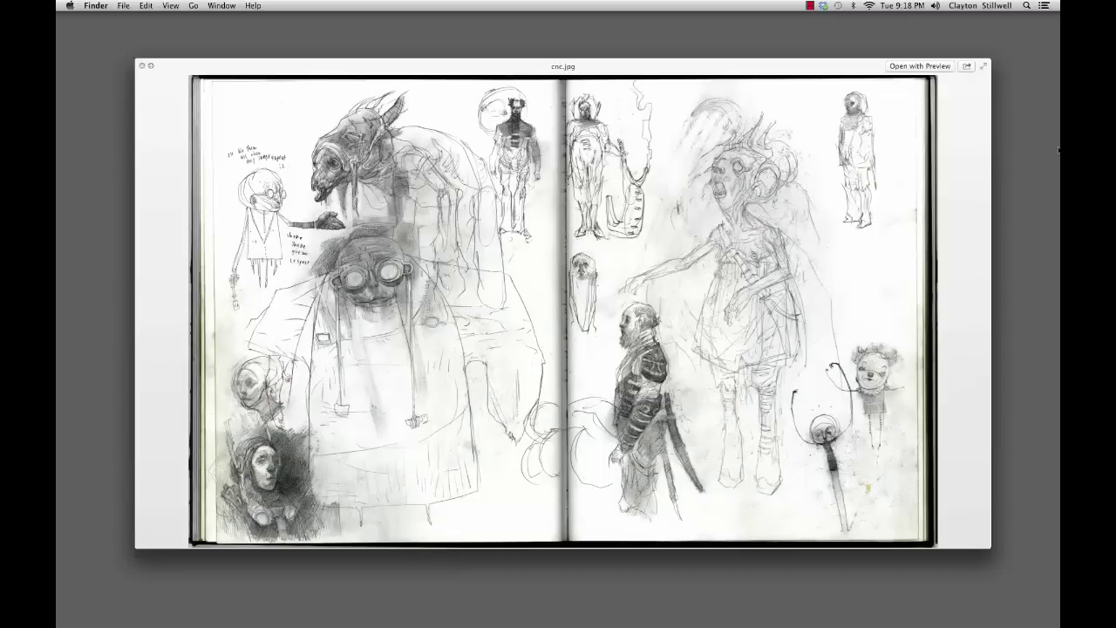
{"action": "key", "text": "Right"}
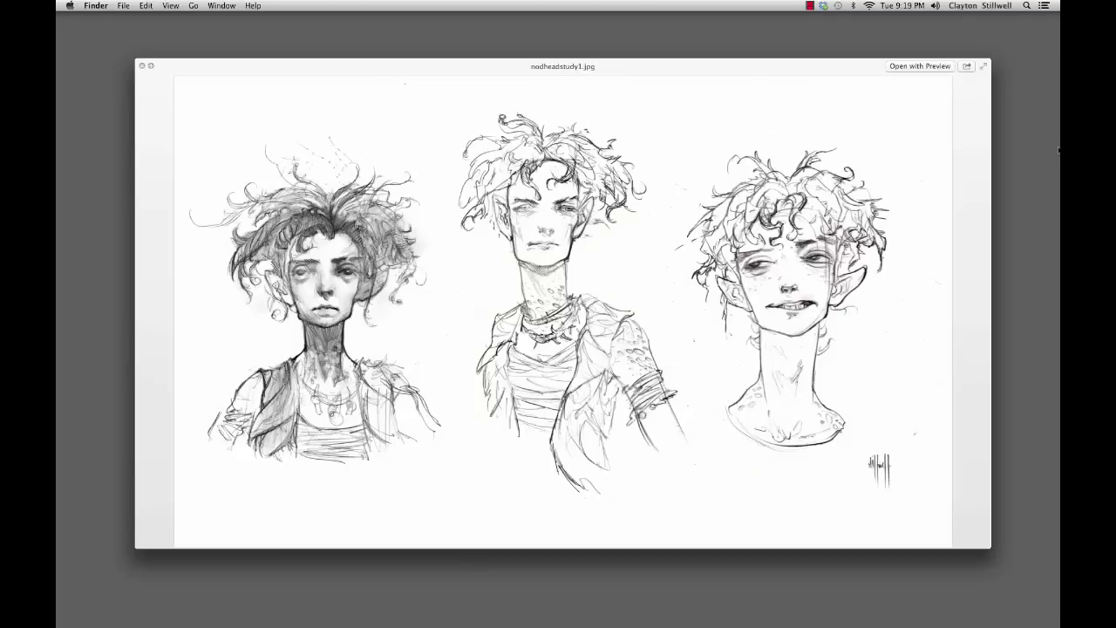
{"action": "key", "text": "Right"}
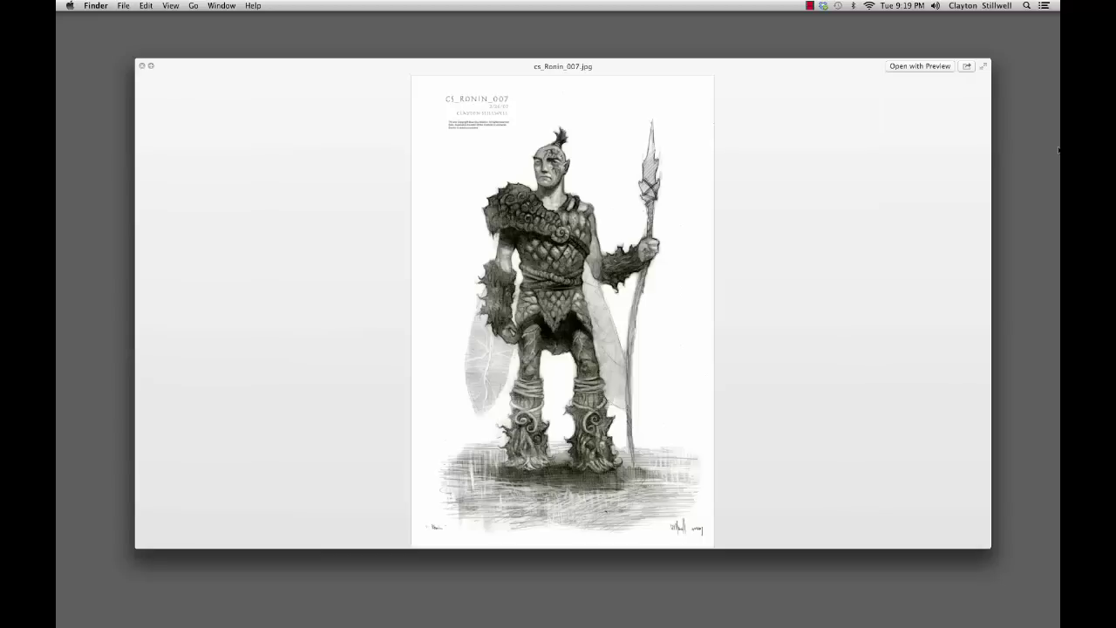
{"action": "key", "text": "Right"}
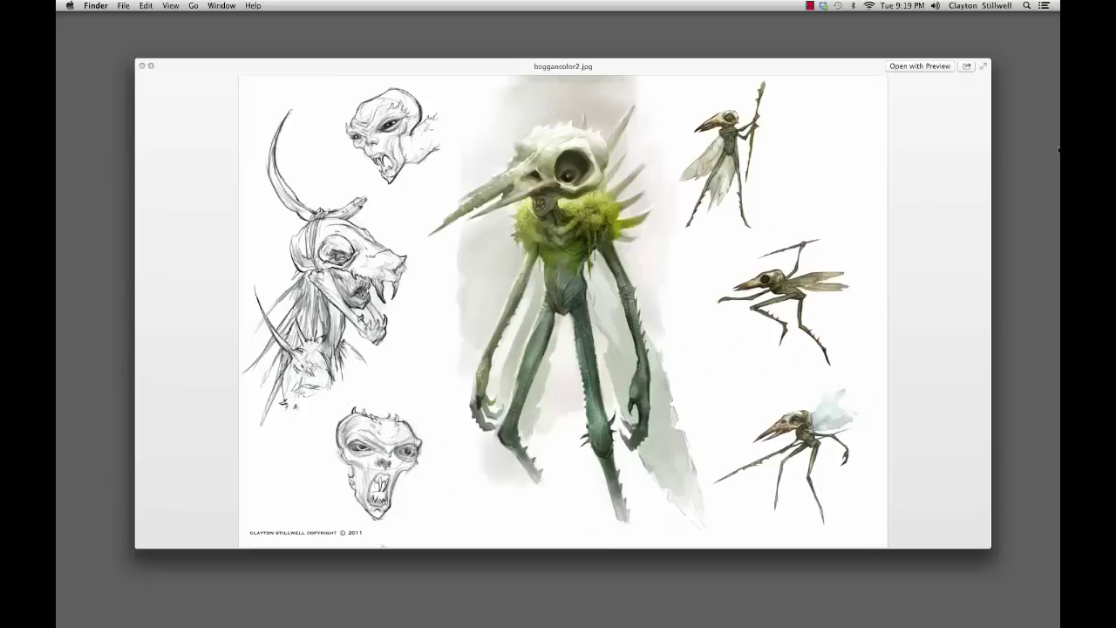
{"action": "key", "text": "Right"}
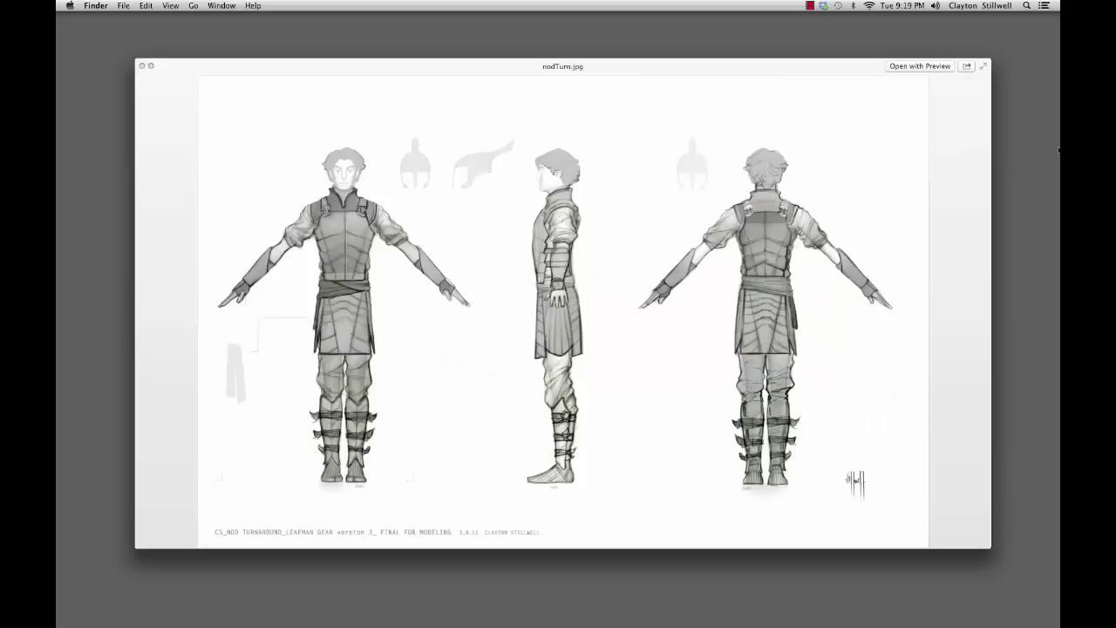
{"action": "key", "text": "Right"}
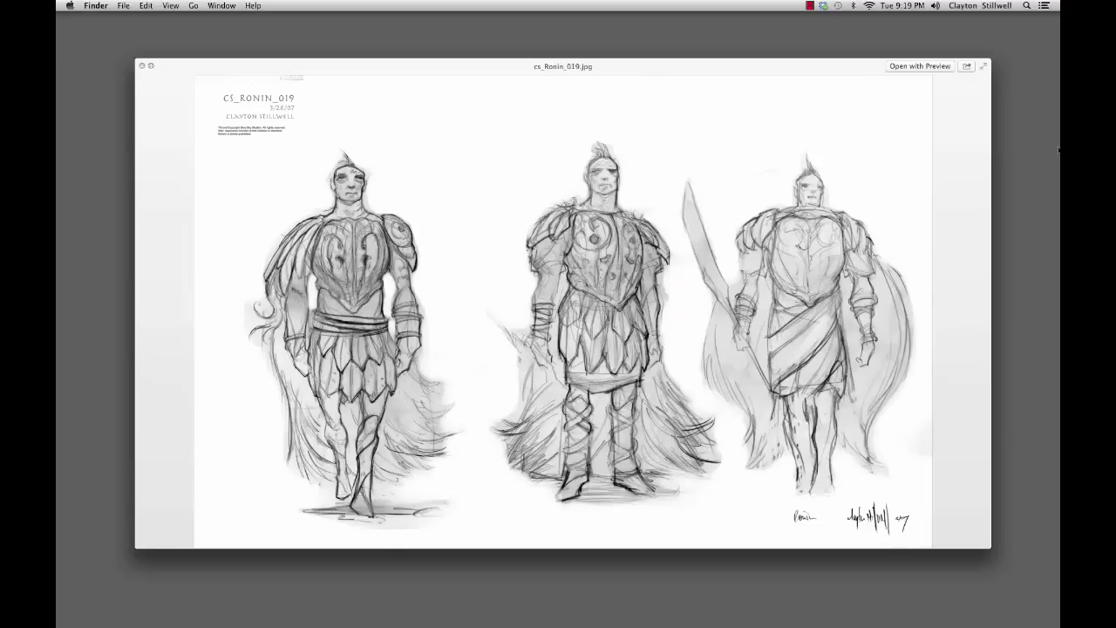
Step: Step from cs_mk_Leafarmor.jpg past drawoverTURNAROUND.jpg, the skull barge drawings and hdhd.jpg to sssxc.jpg
{"action": "key", "text": "Right"}
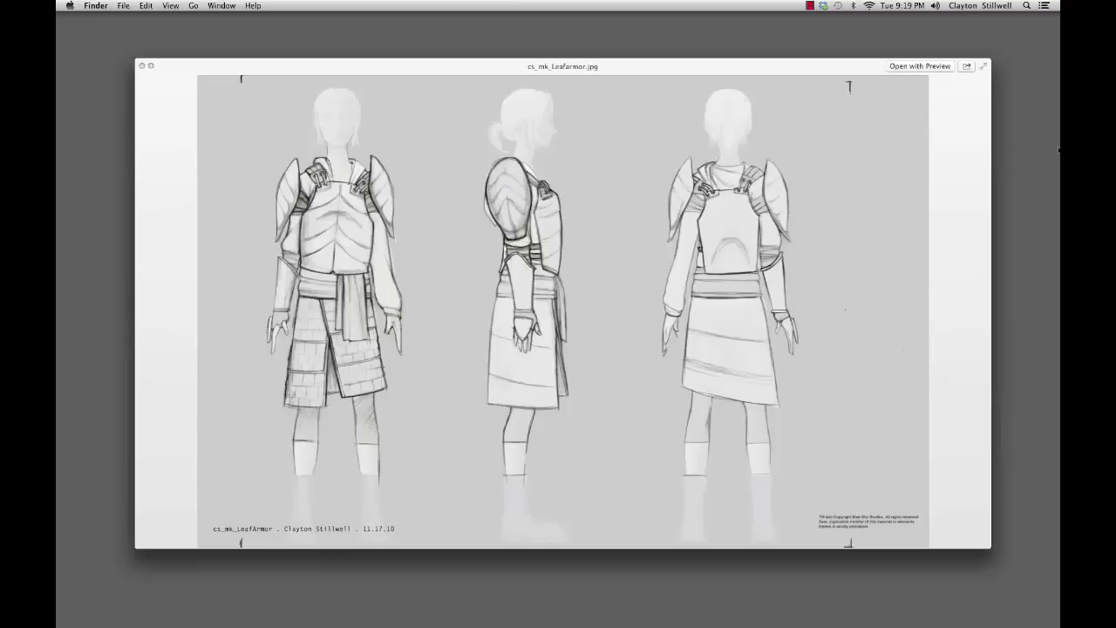
{"action": "key", "text": "Right"}
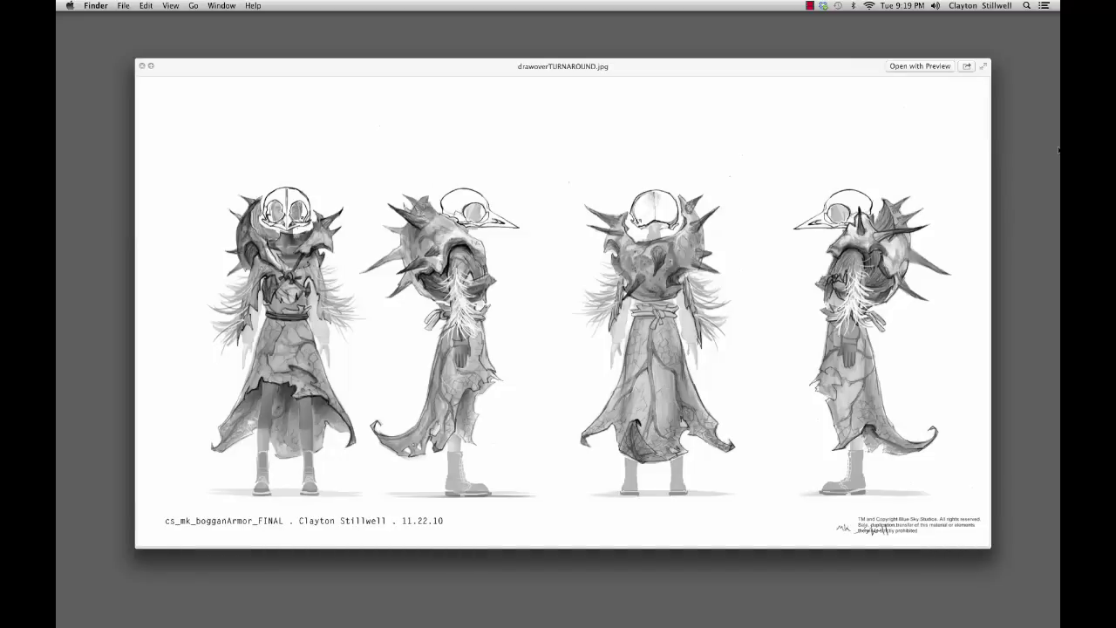
{"action": "key", "text": "Right"}
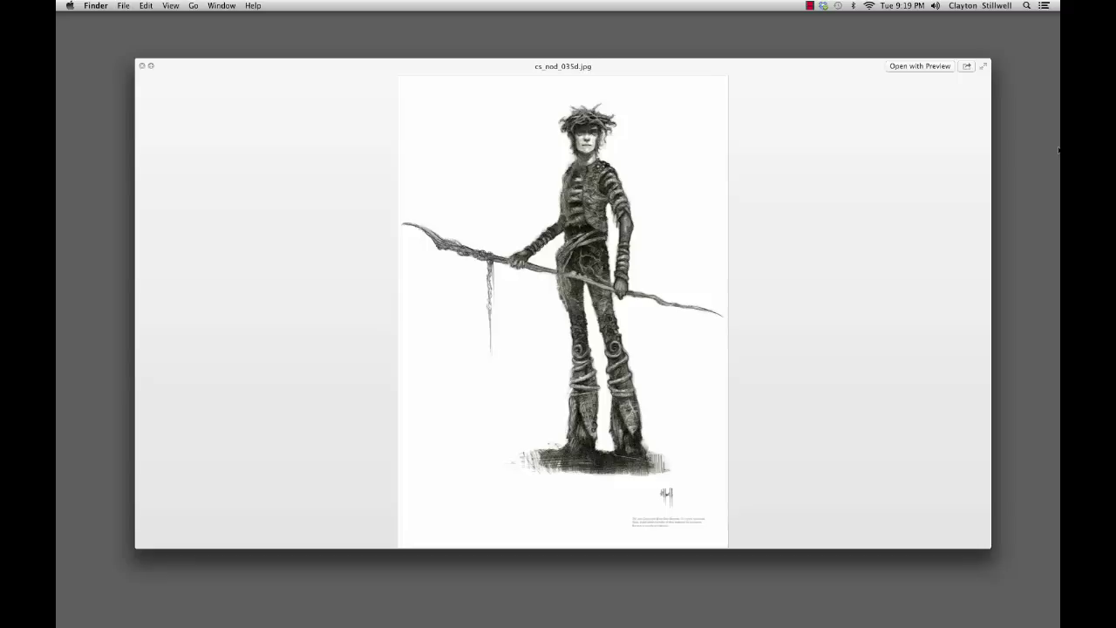
{"action": "key", "text": "Right"}
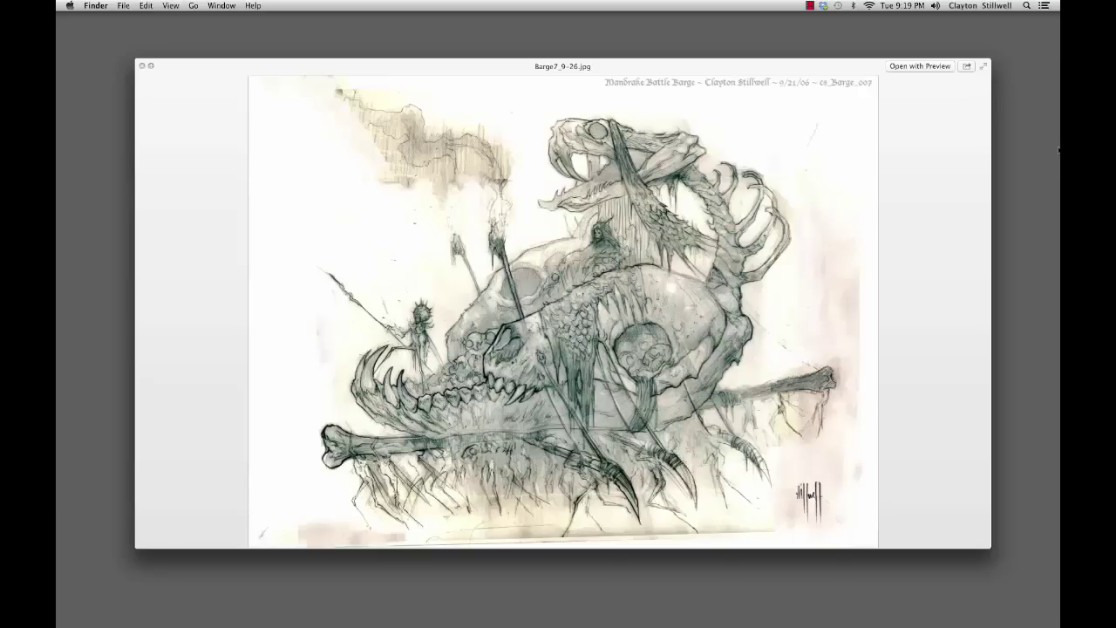
{"action": "key", "text": "Right"}
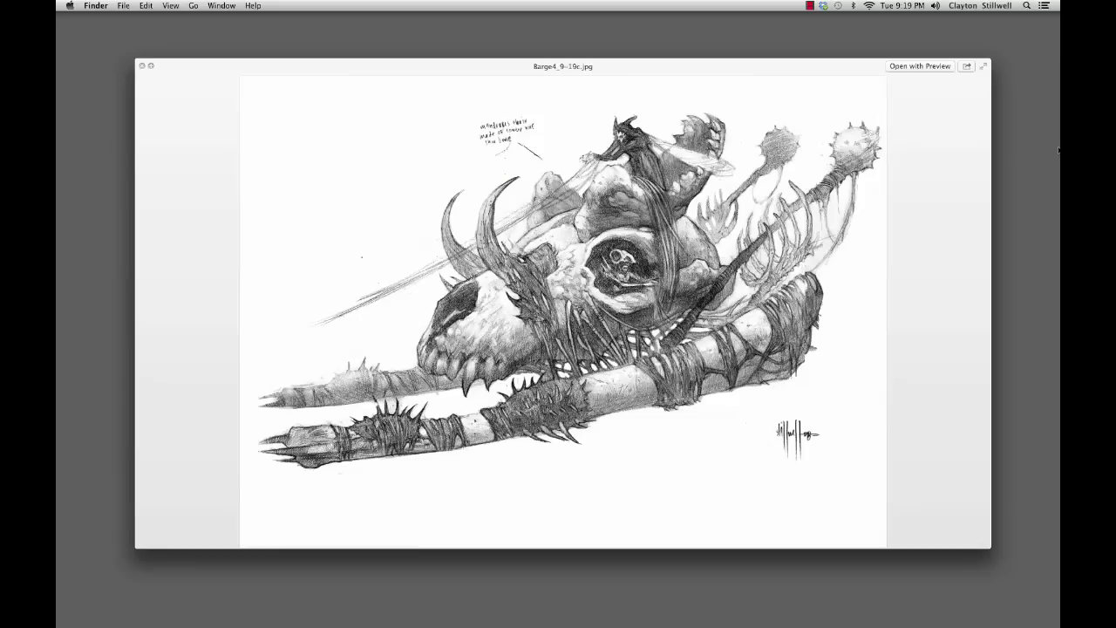
{"action": "key", "text": "Right"}
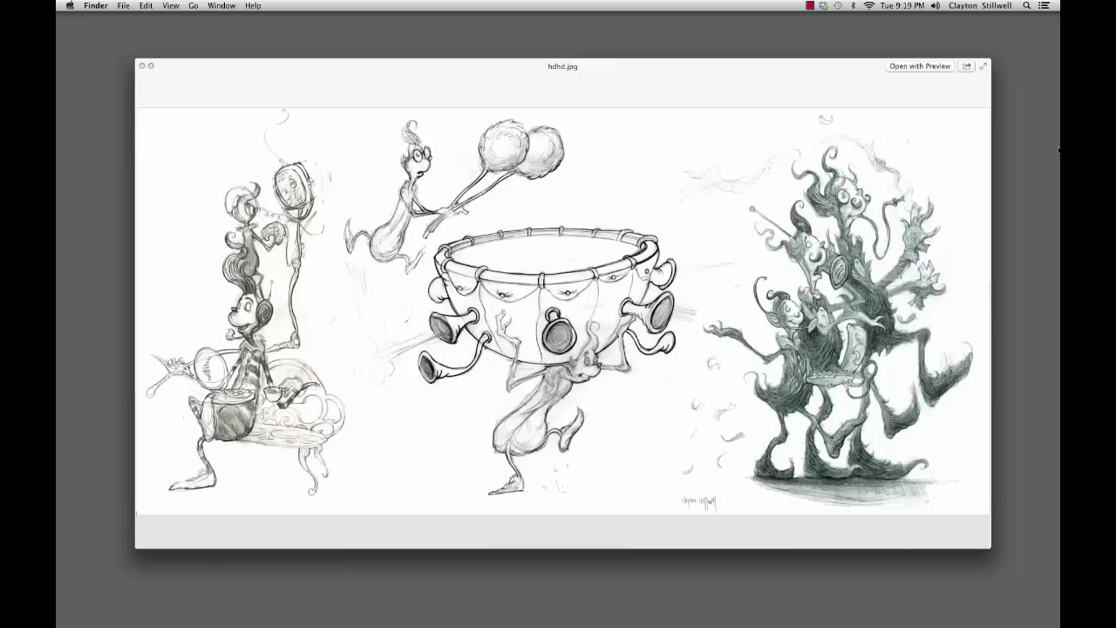
{"action": "key", "text": "Right"}
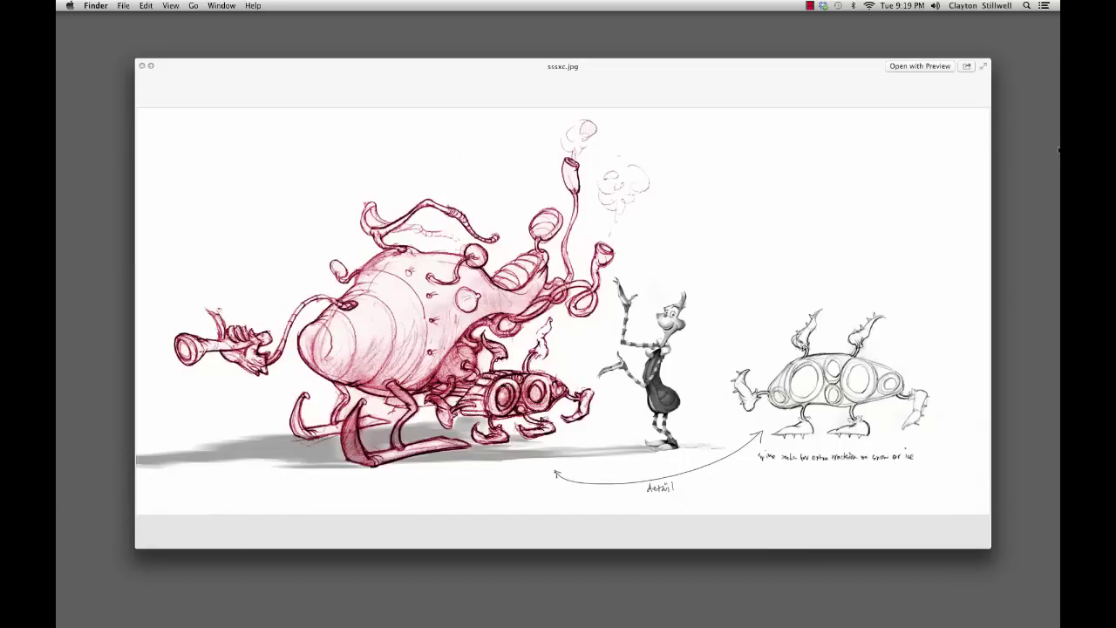
Step: Page from standish1.jpg through the brooke sketchbook spreads to 4a.tif and 2.tif
{"action": "key", "text": "Right"}
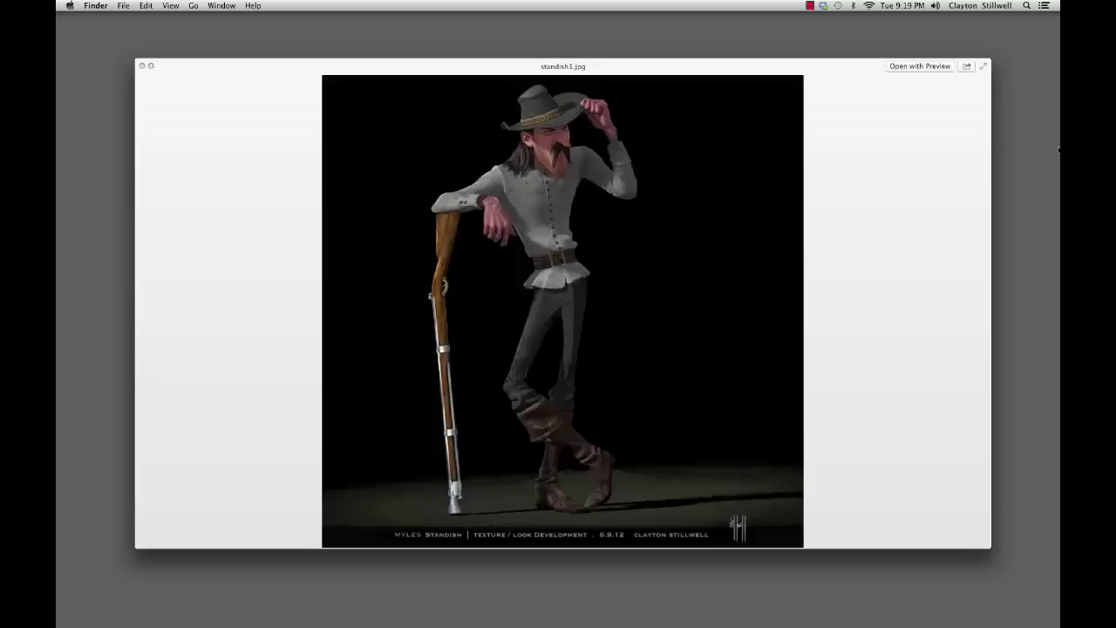
{"action": "key", "text": "Right"}
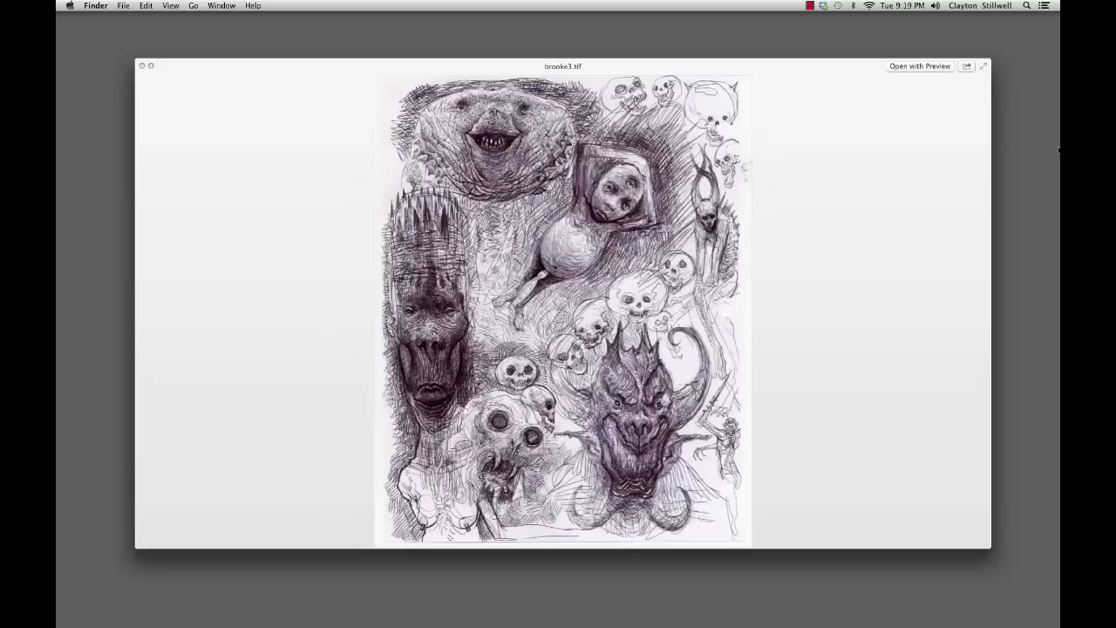
{"action": "key", "text": "Right"}
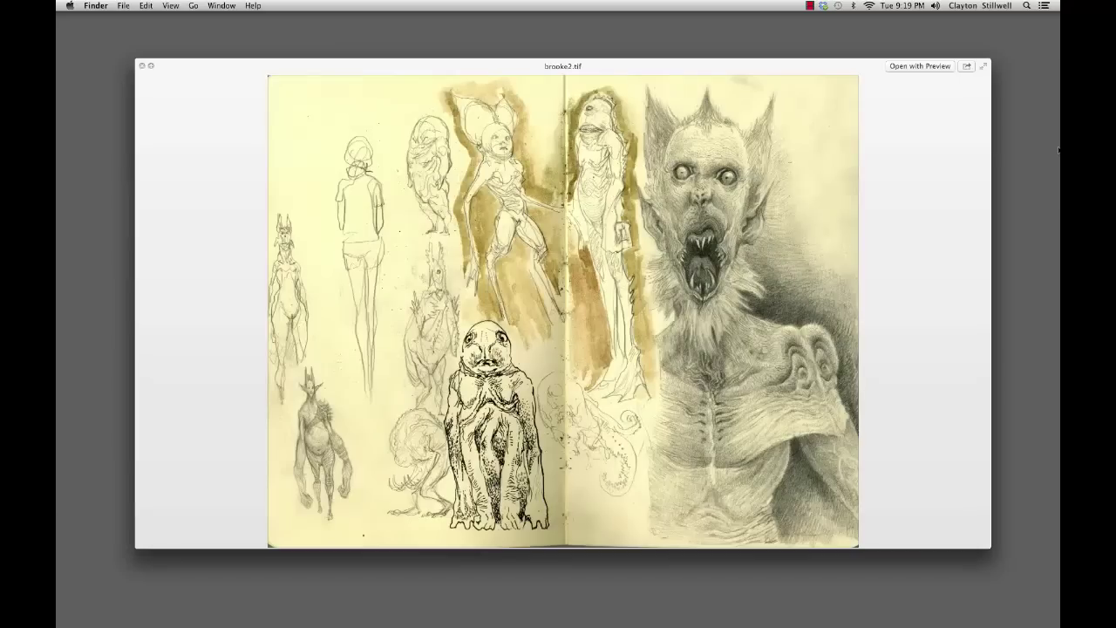
{"action": "key", "text": "Left"}
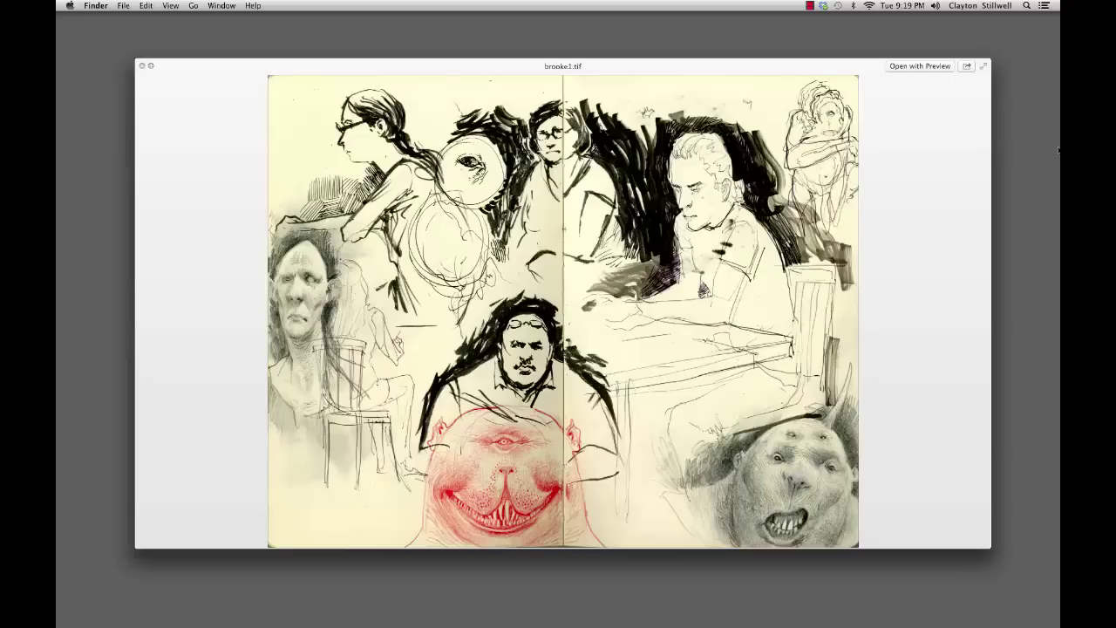
{"action": "key", "text": "Right"}
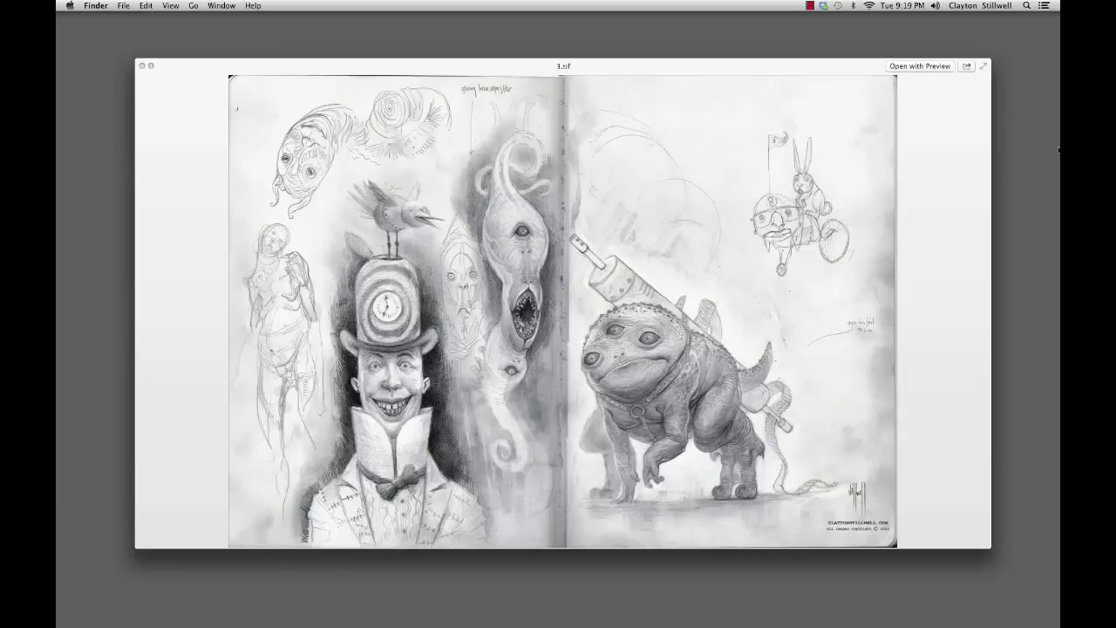
{"action": "key", "text": "Right"}
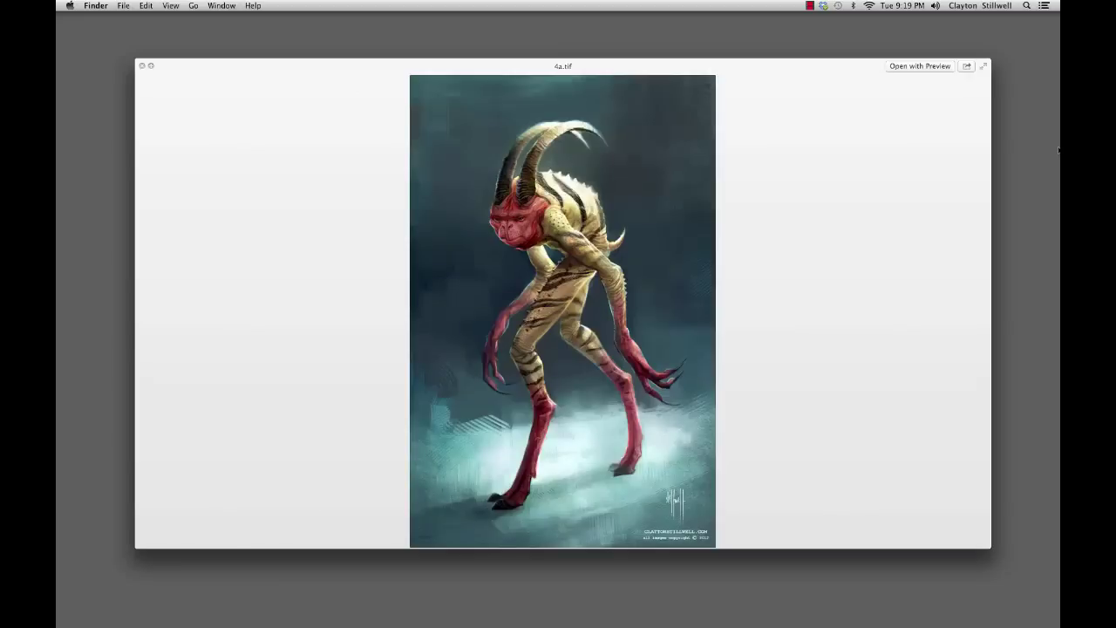
{"action": "key", "text": "Right"}
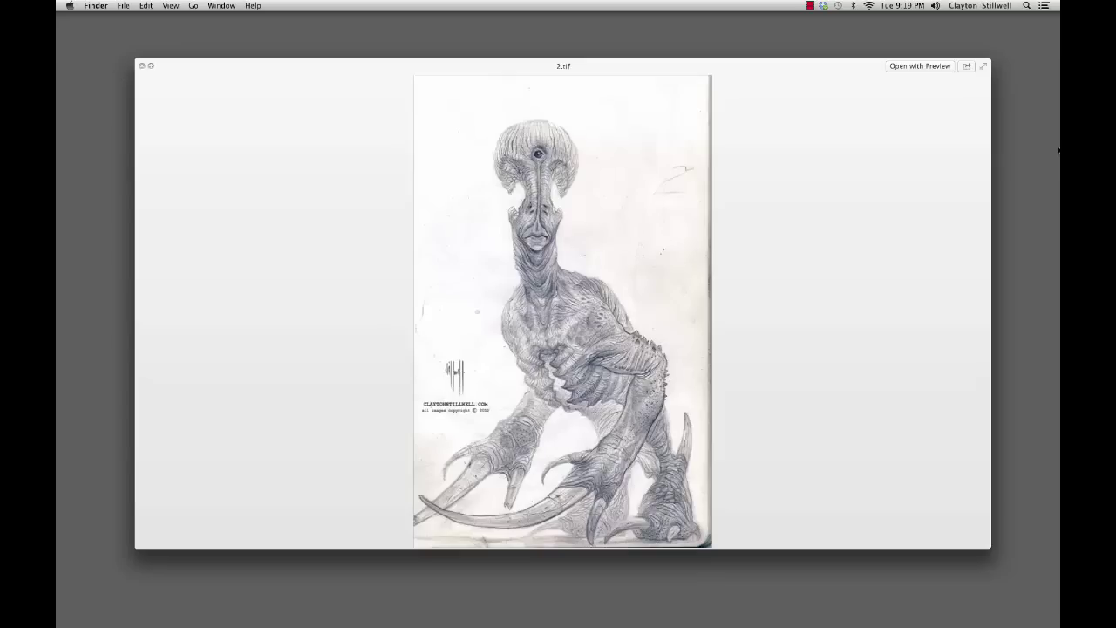
Step: Continue from 1.tif past gdsgs.jpg, 11.jpg and dsddc.jpg to the centipede4_12.4.jpg catapult drawing
{"action": "key", "text": "Right"}
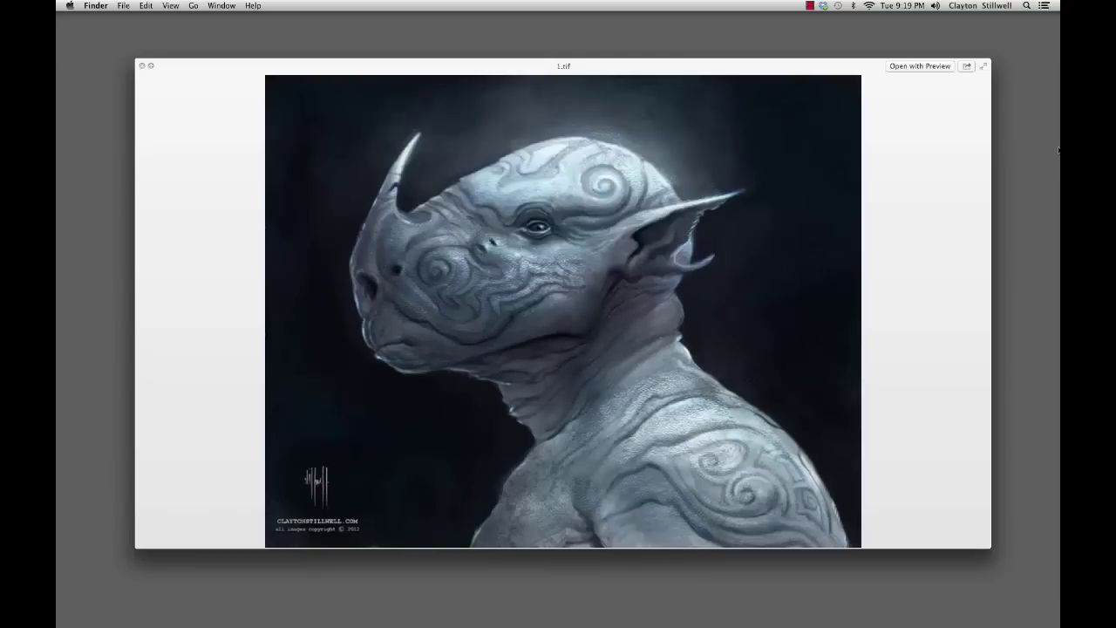
{"action": "key", "text": "Right"}
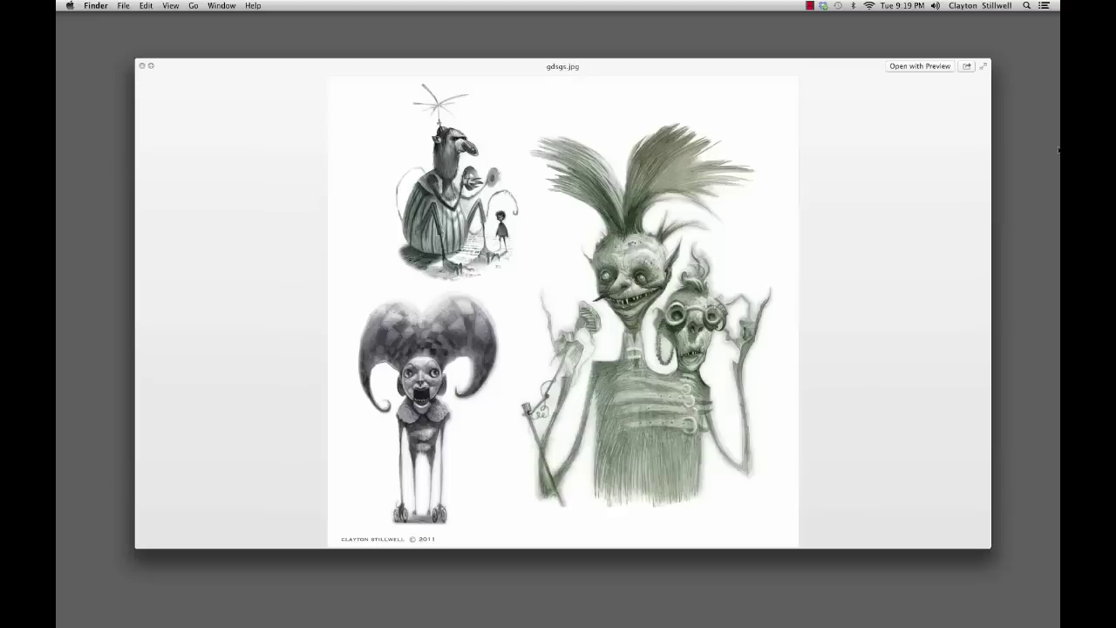
{"action": "key", "text": "Right"}
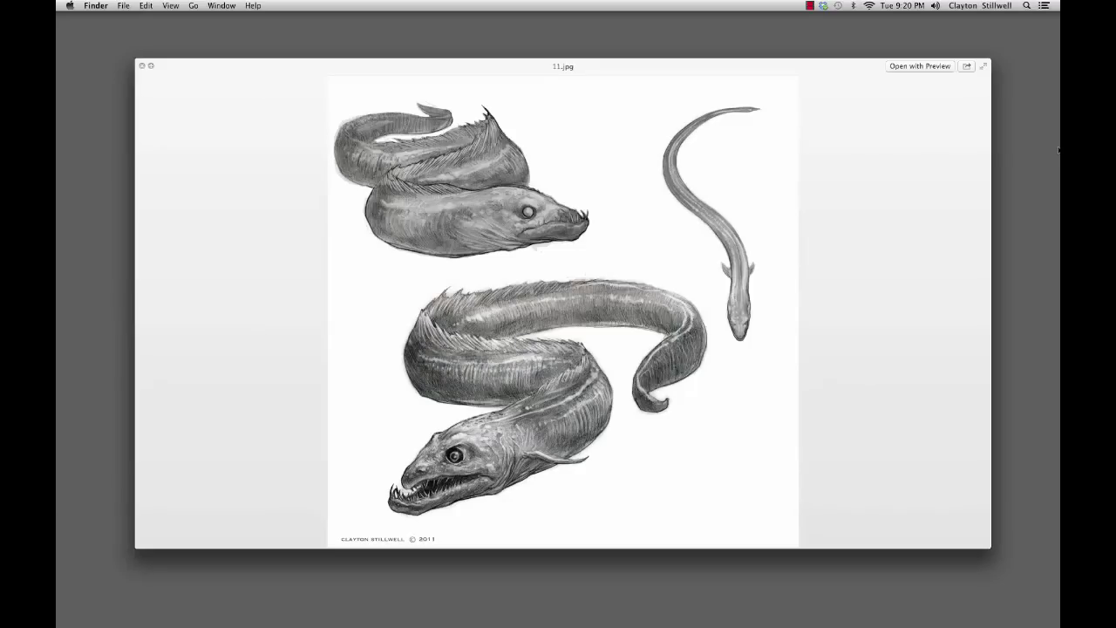
{"action": "key", "text": "Right"}
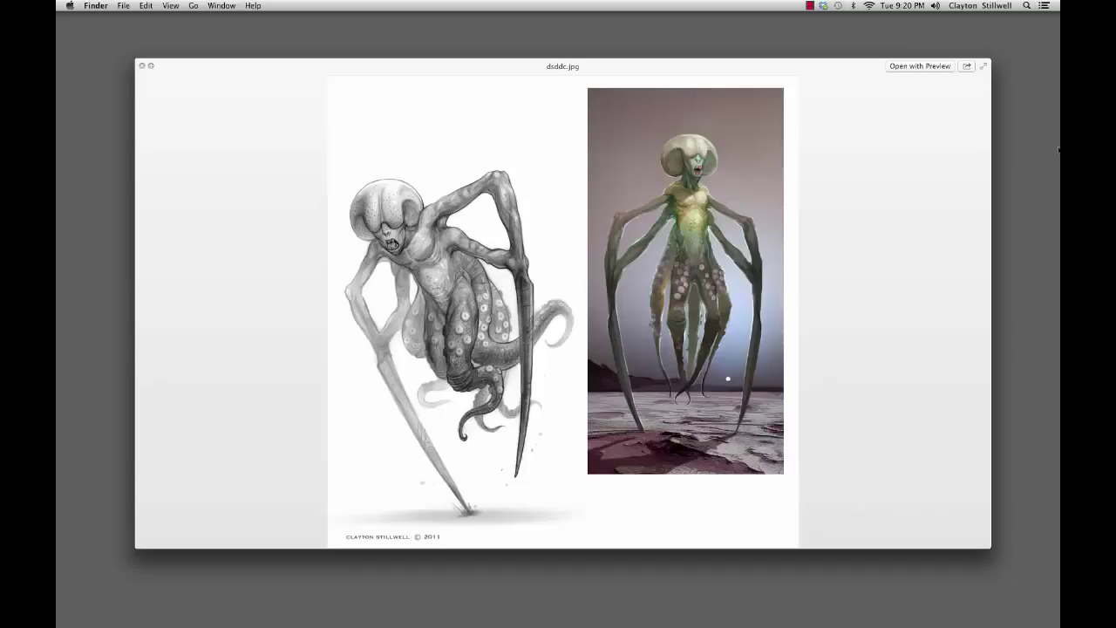
{"action": "key", "text": "Right"}
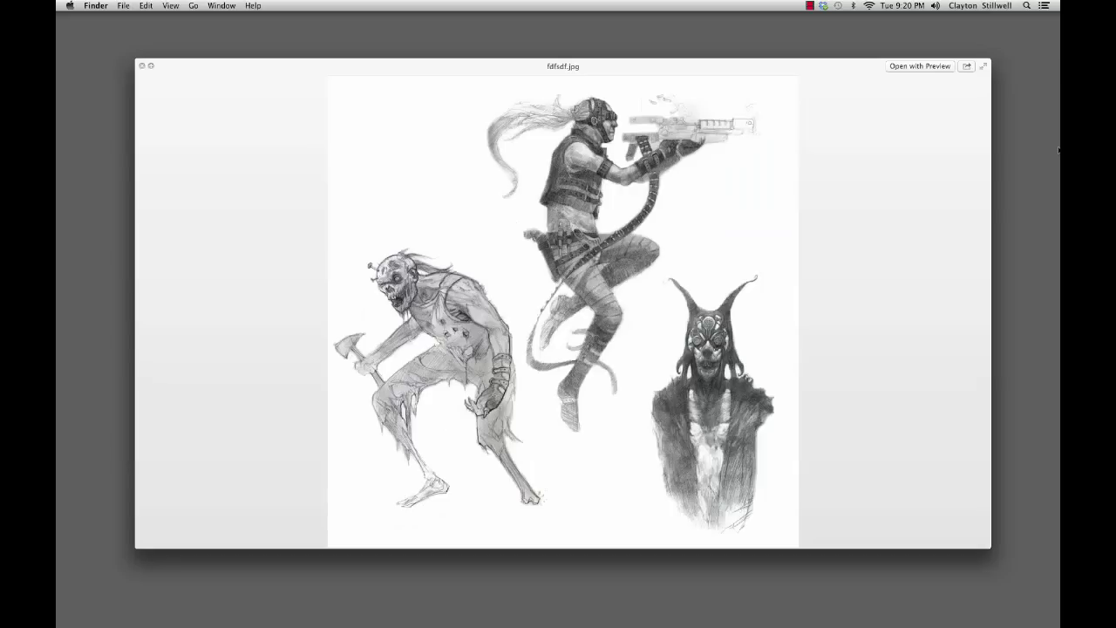
{"action": "key", "text": "Right"}
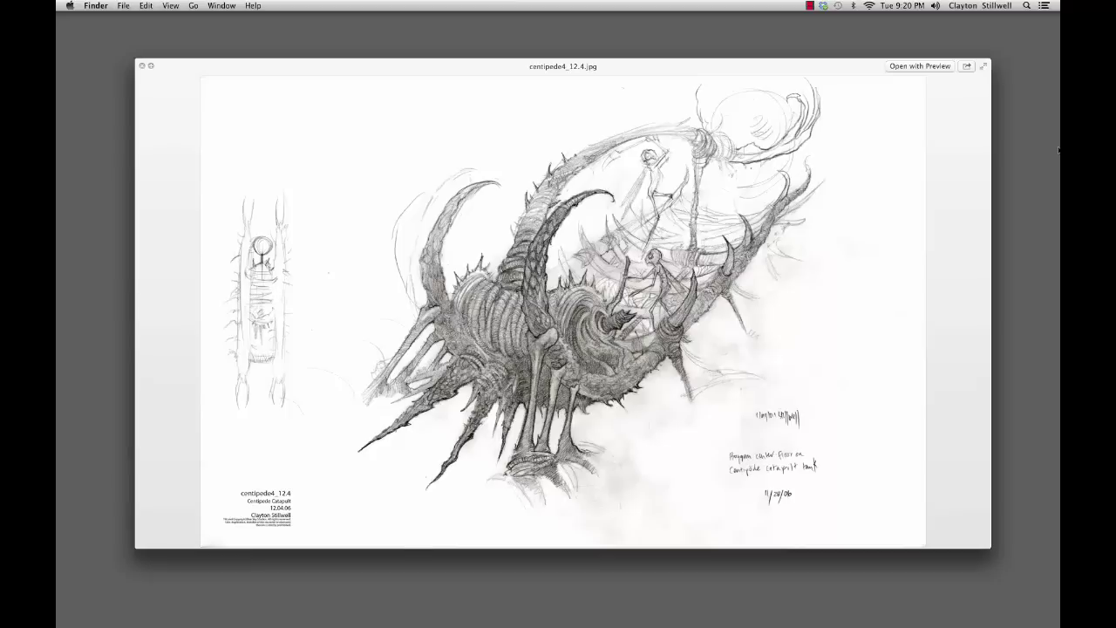
Step: Advance from sktch_9a.jpg past blind_to_fear.jpg and Centipede1_12-4.jpg to cs_Barge11_9-26.jpg
{"action": "key", "text": "Right"}
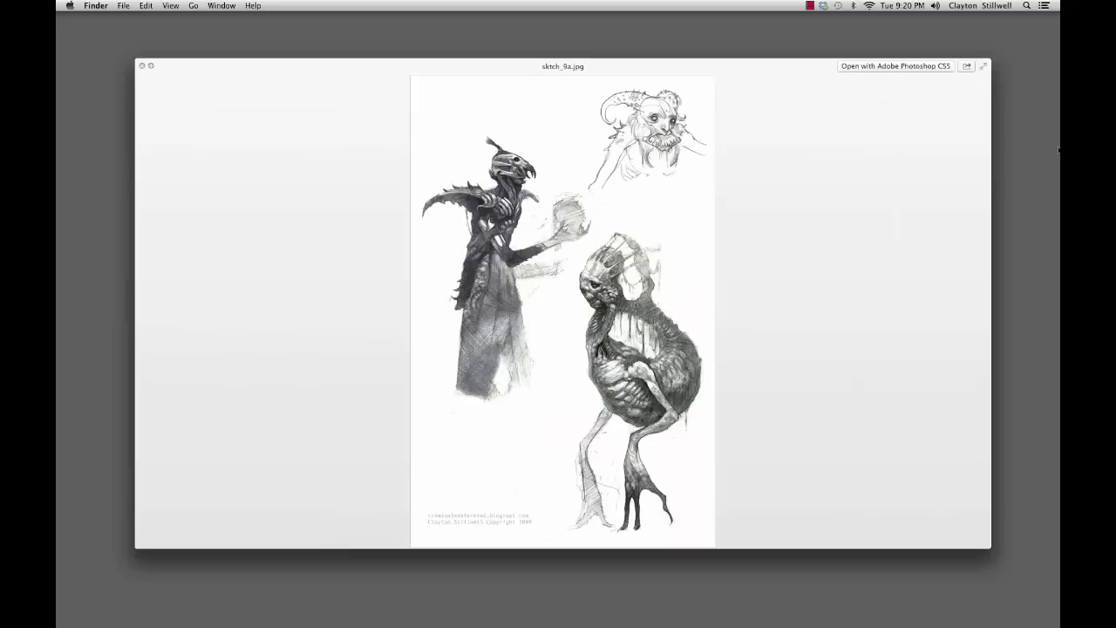
{"action": "key", "text": "Right"}
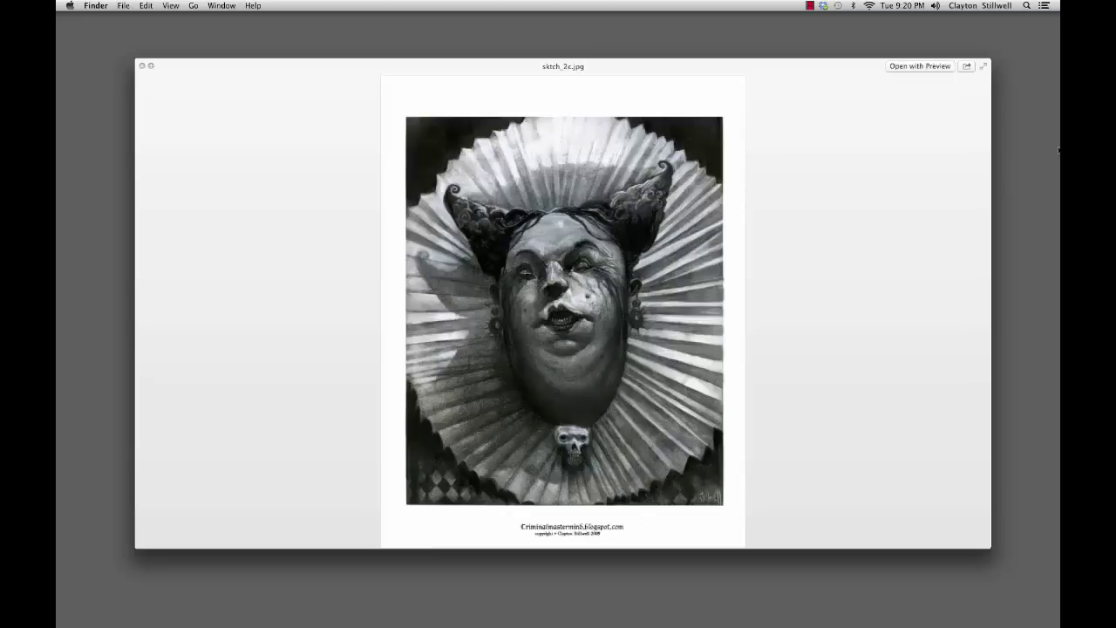
{"action": "key", "text": "Right"}
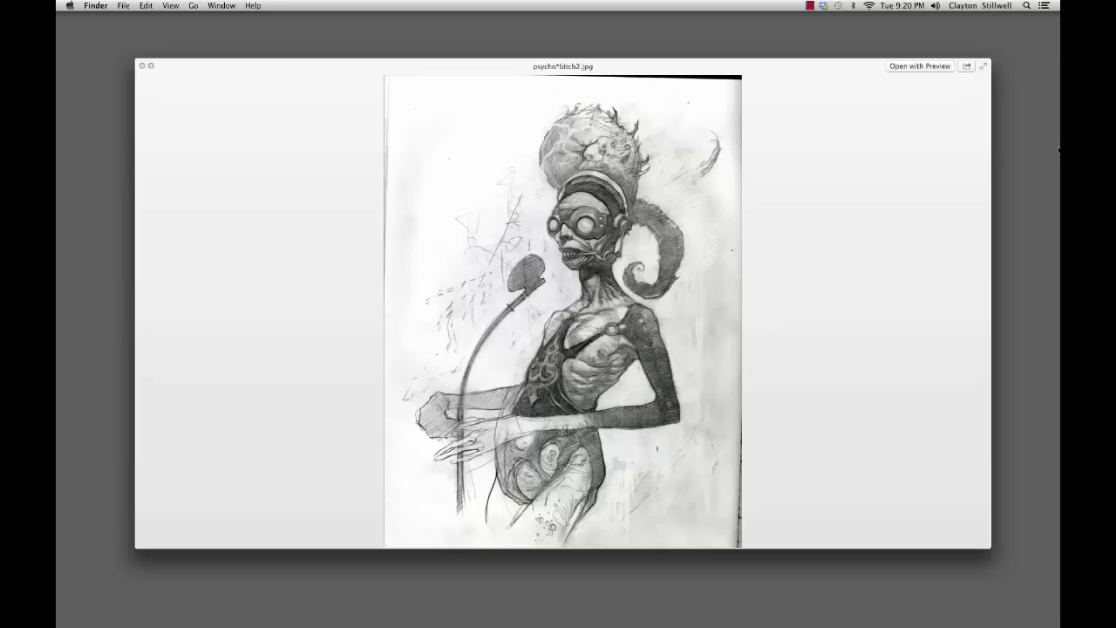
{"action": "key", "text": "Right"}
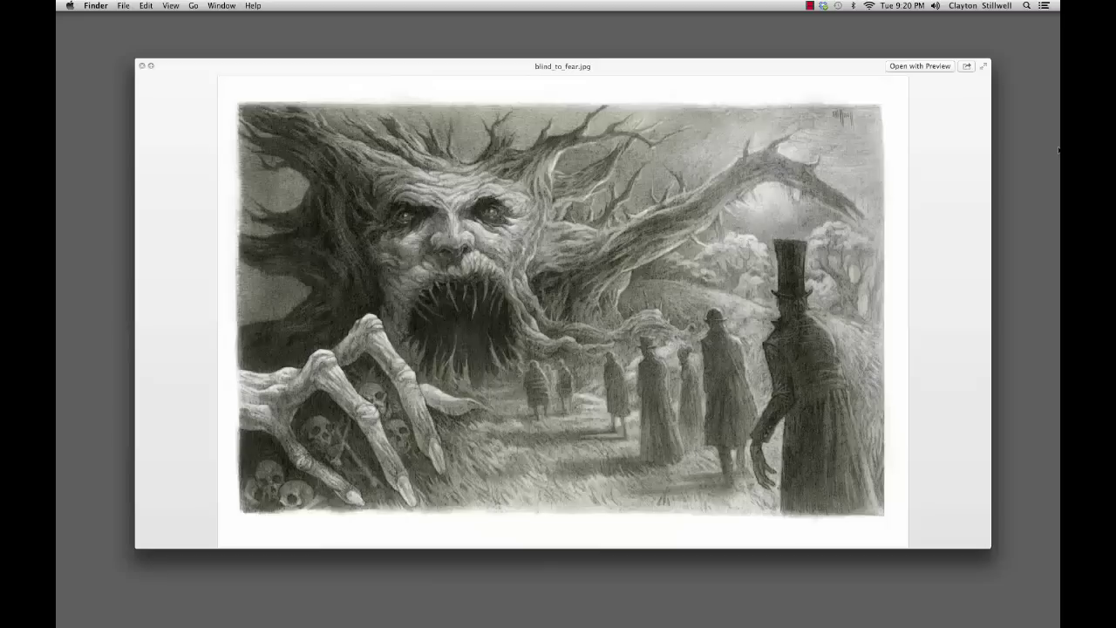
{"action": "key", "text": "Right"}
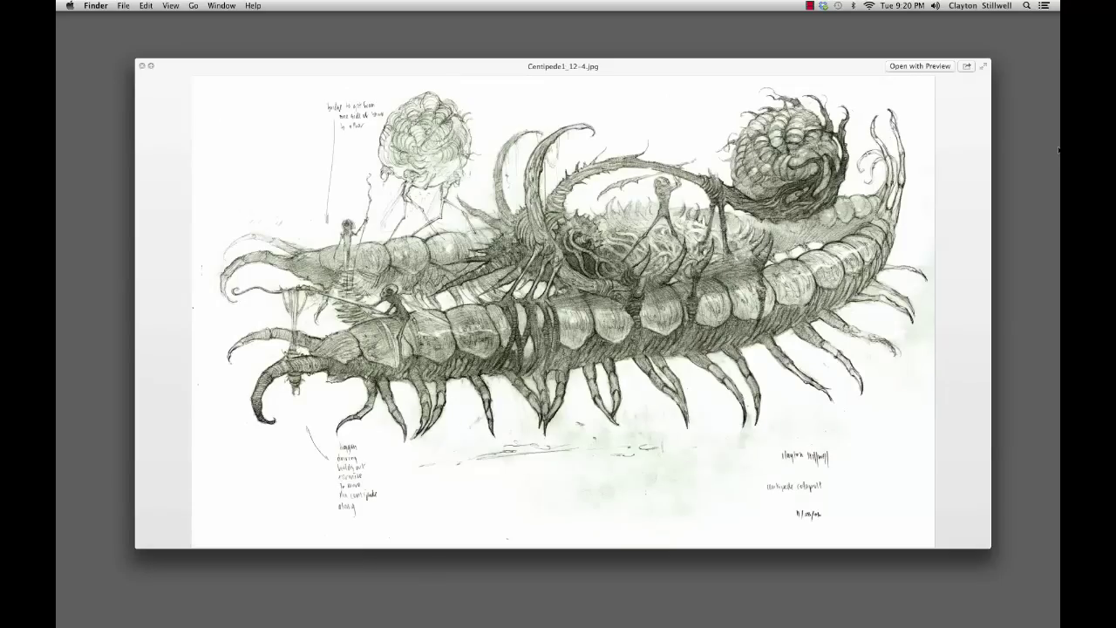
{"action": "key", "text": "Right"}
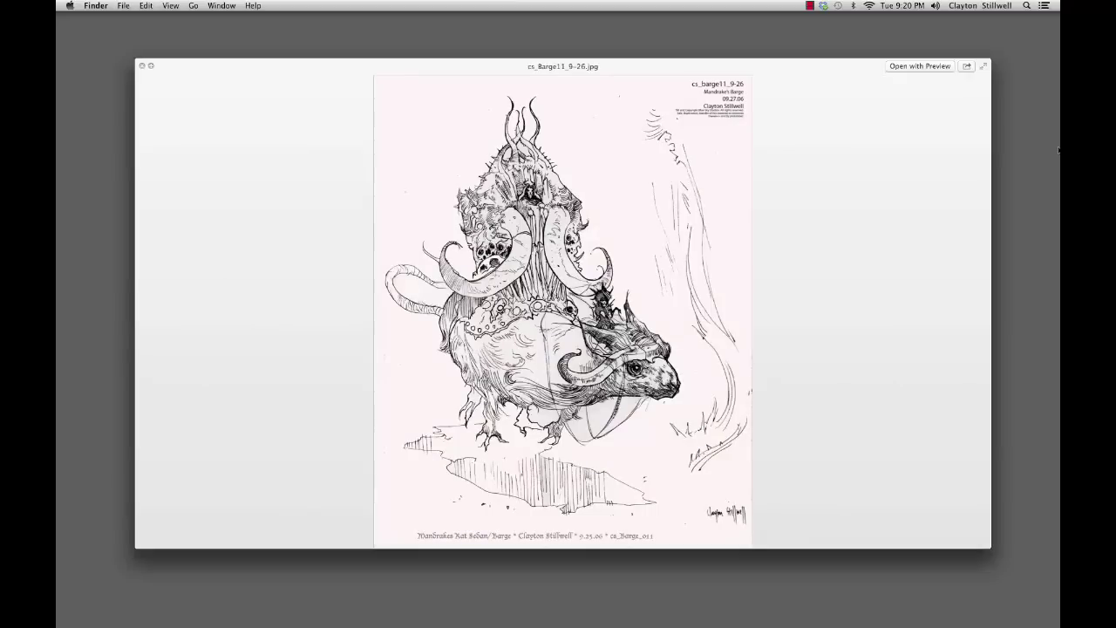
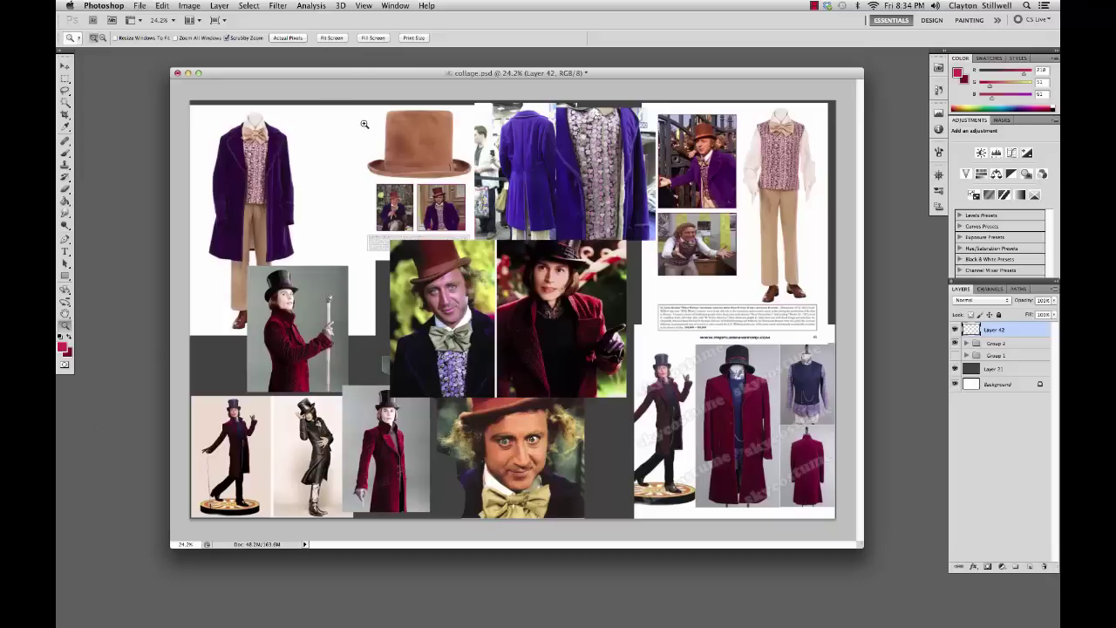
Step: Nudge the collage.psd document window into a new position
{"action": "left_click_drag", "start_coordinate": [387, 73], "coordinate": [379, 76]}
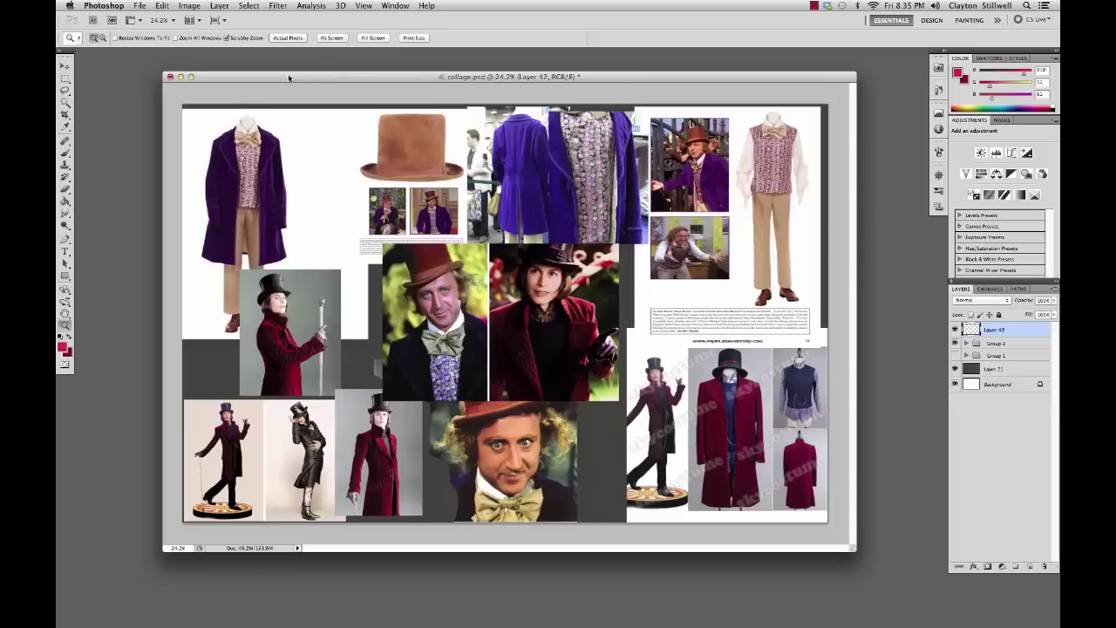
{"action": "left_click_drag", "start_coordinate": [291, 80], "coordinate": [294, 78]}
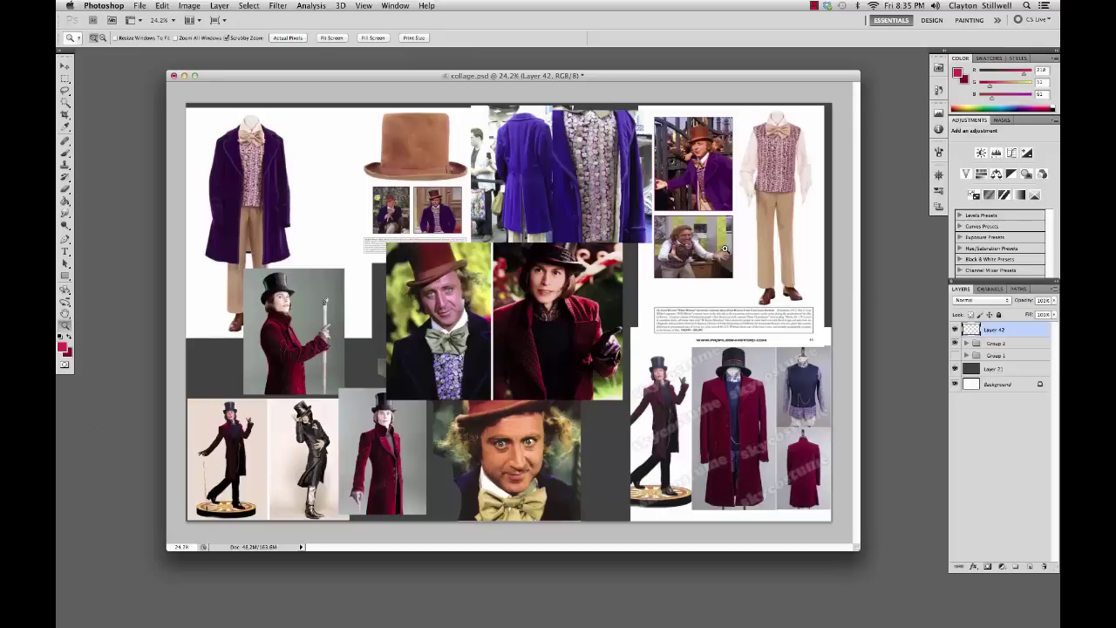
{"action": "mouse_move", "coordinate": [419, 79]}
{"action": "left_mouse_down"}
{"action": "mouse_move", "coordinate": [419, 168]}
{"action": "mouse_move", "coordinate": [417, 93]}
{"action": "left_mouse_up"}
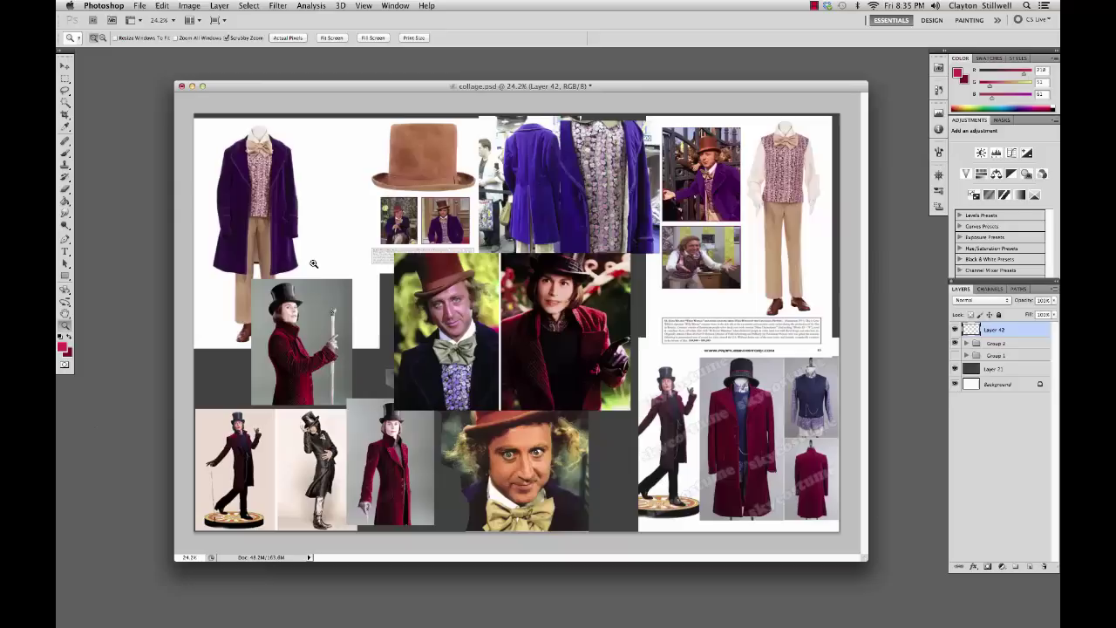
{"action": "left_click_drag", "start_coordinate": [519, 88], "coordinate": [529, 84]}
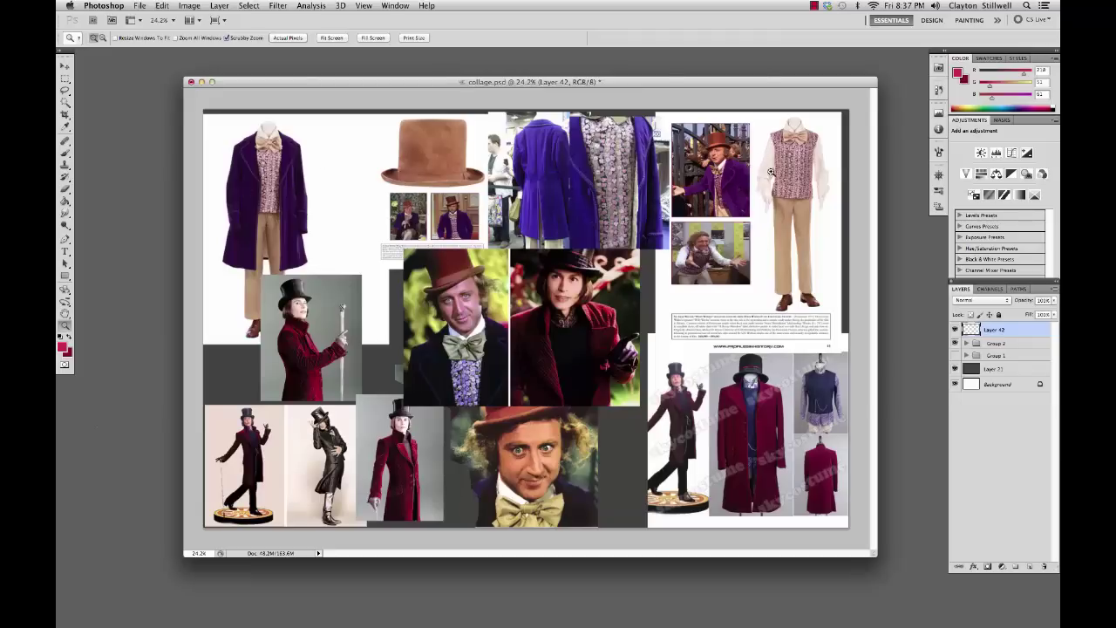
Step: Magnify and pan around the costume and Wonka photos, then fit the whole collage on screen
{"action": "left_click_drag", "start_coordinate": [789, 171], "coordinate": [603, 274]}
{"action": "scroll", "coordinate": [603, 273], "scroll_direction": "up", "scroll_amount": 5}
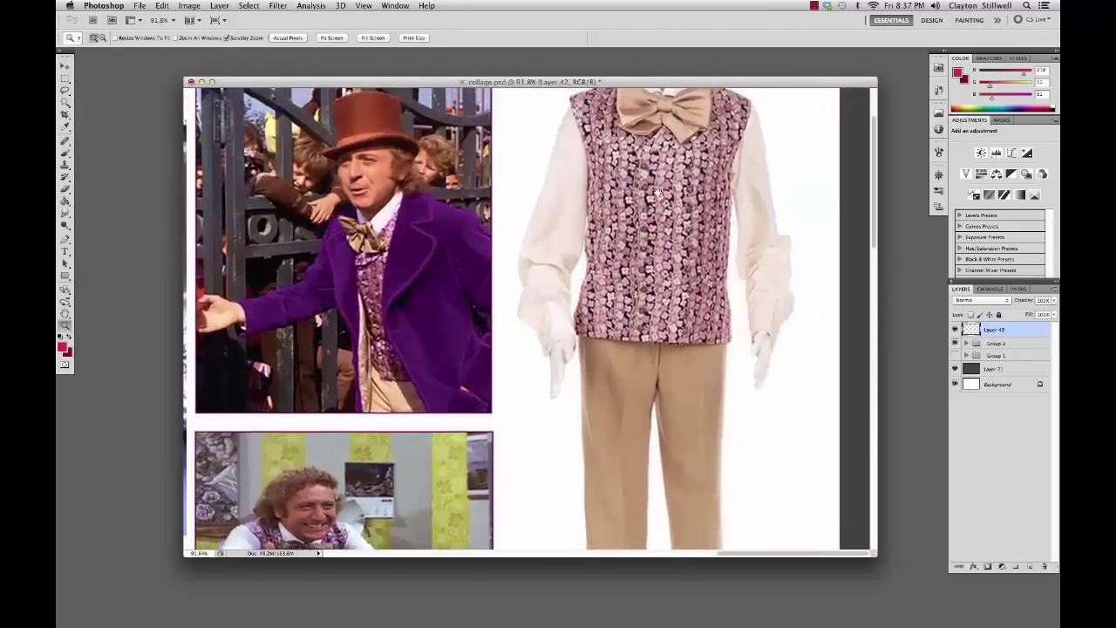
{"action": "mouse_move", "coordinate": [685, 262]}
{"action": "left_mouse_down"}
{"action": "mouse_move", "coordinate": [698, 258]}
{"action": "mouse_move", "coordinate": [689, 259]}
{"action": "left_mouse_up"}
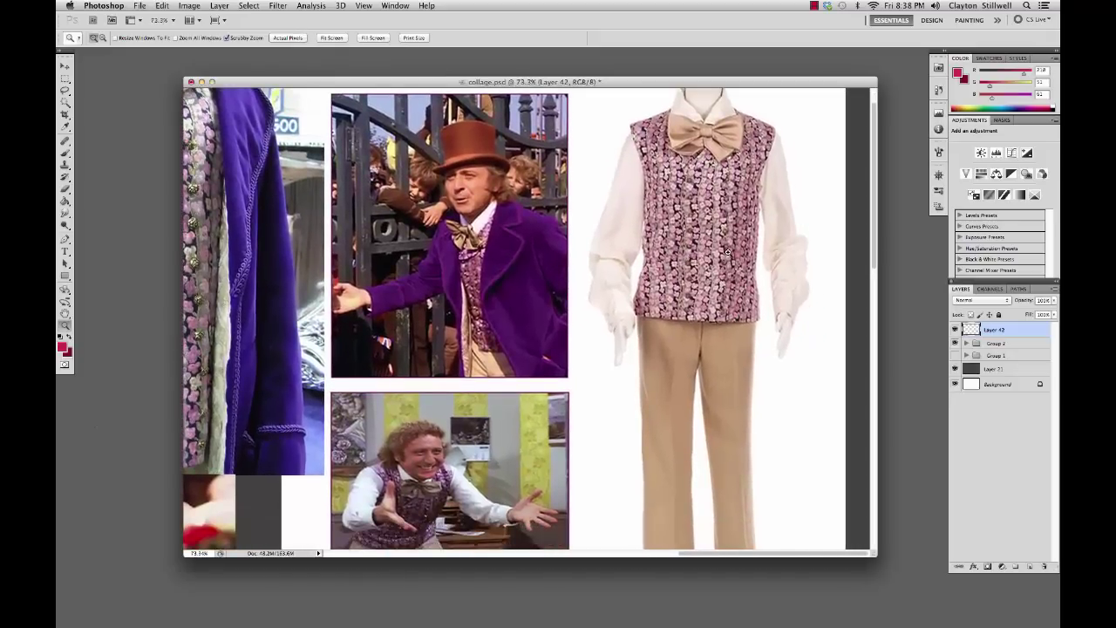
{"action": "scroll", "coordinate": [730, 252], "scroll_direction": "up", "scroll_amount": 2}
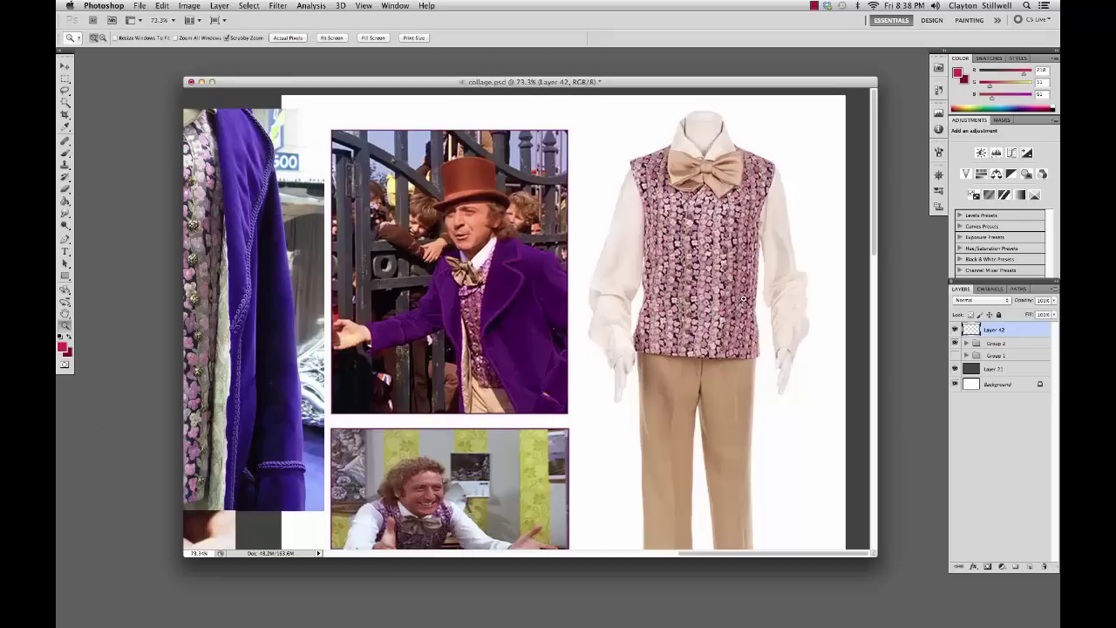
{"action": "left_click_drag", "start_coordinate": [706, 334], "coordinate": [724, 302]}
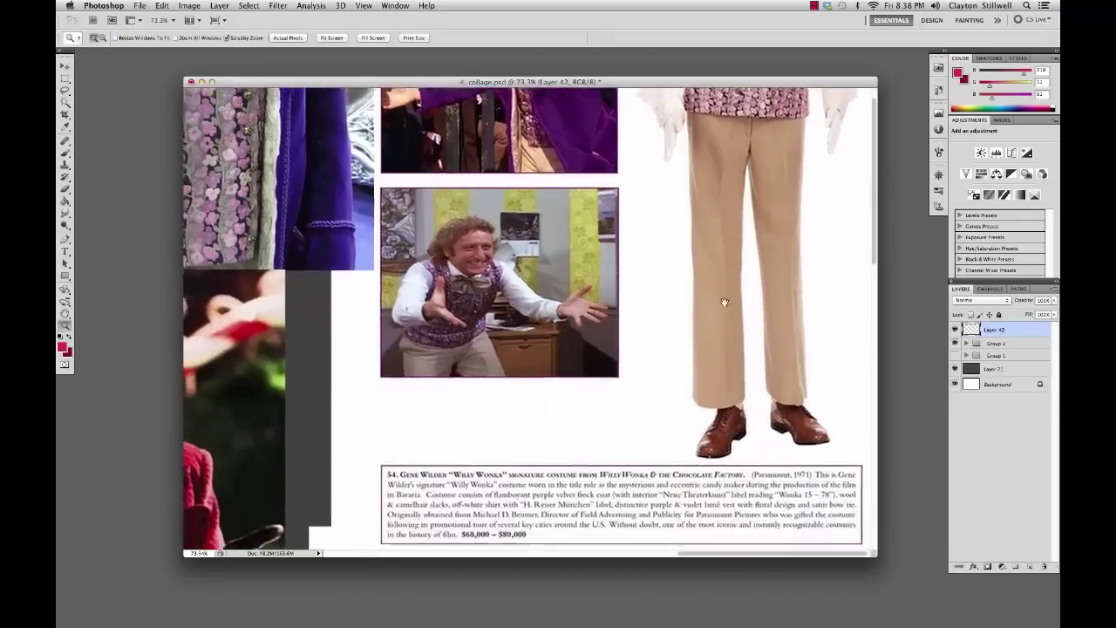
{"action": "scroll", "coordinate": [724, 302], "scroll_direction": "down", "scroll_amount": 2}
{"action": "scroll", "coordinate": [715, 324], "scroll_direction": "down", "scroll_amount": 1}
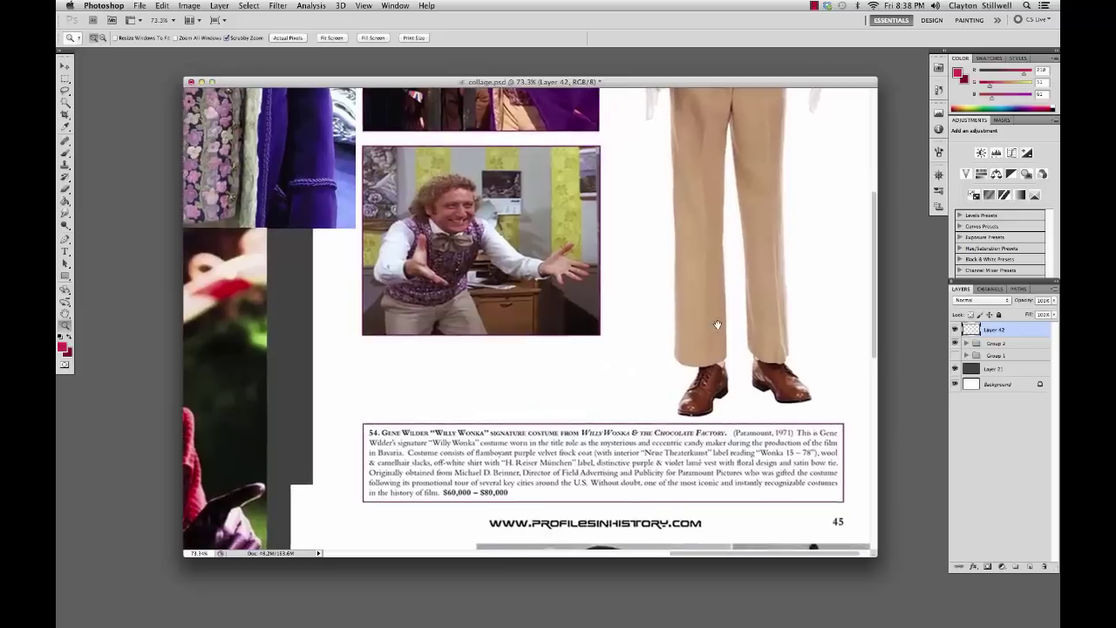
{"action": "scroll", "coordinate": [716, 325], "scroll_direction": "up", "scroll_amount": 5}
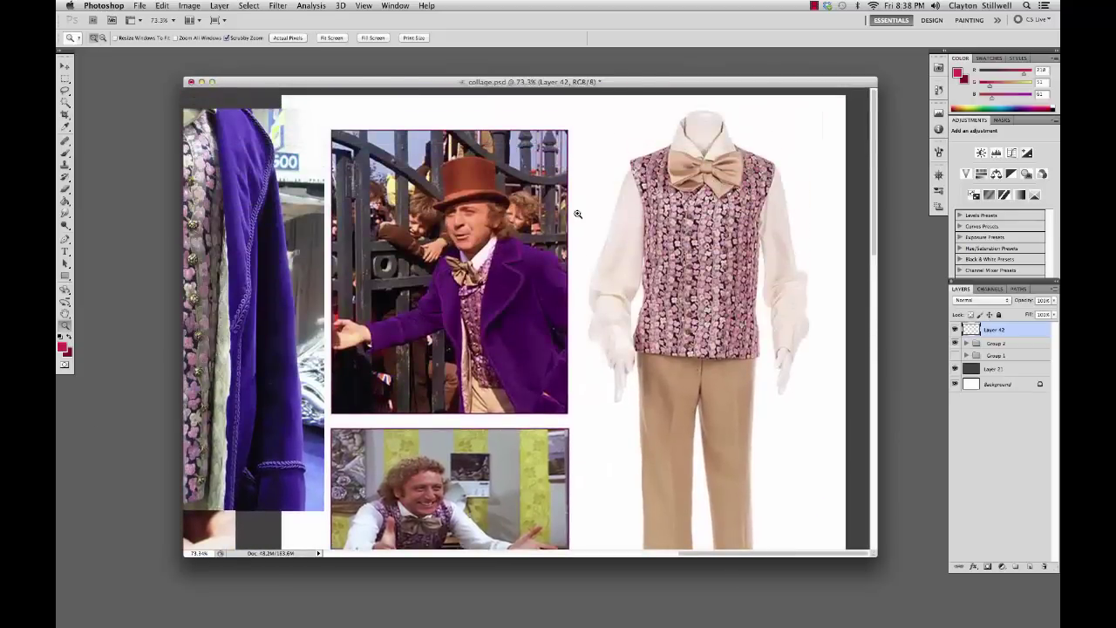
{"action": "scroll", "coordinate": [577, 213], "scroll_direction": "left", "scroll_amount": 10}
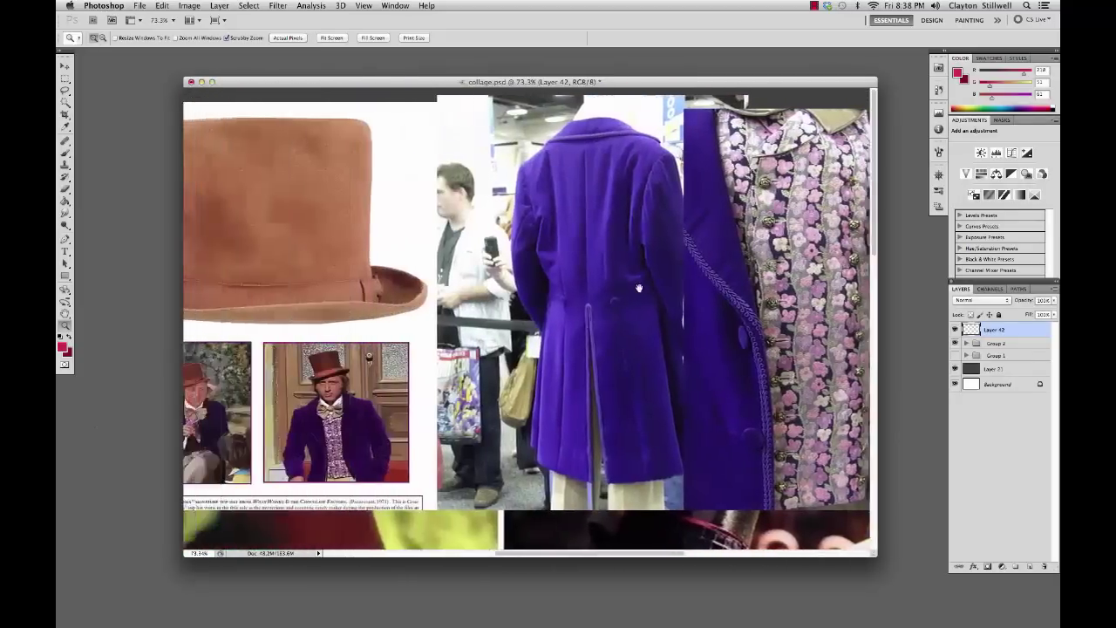
{"action": "key", "text": "super+0"}
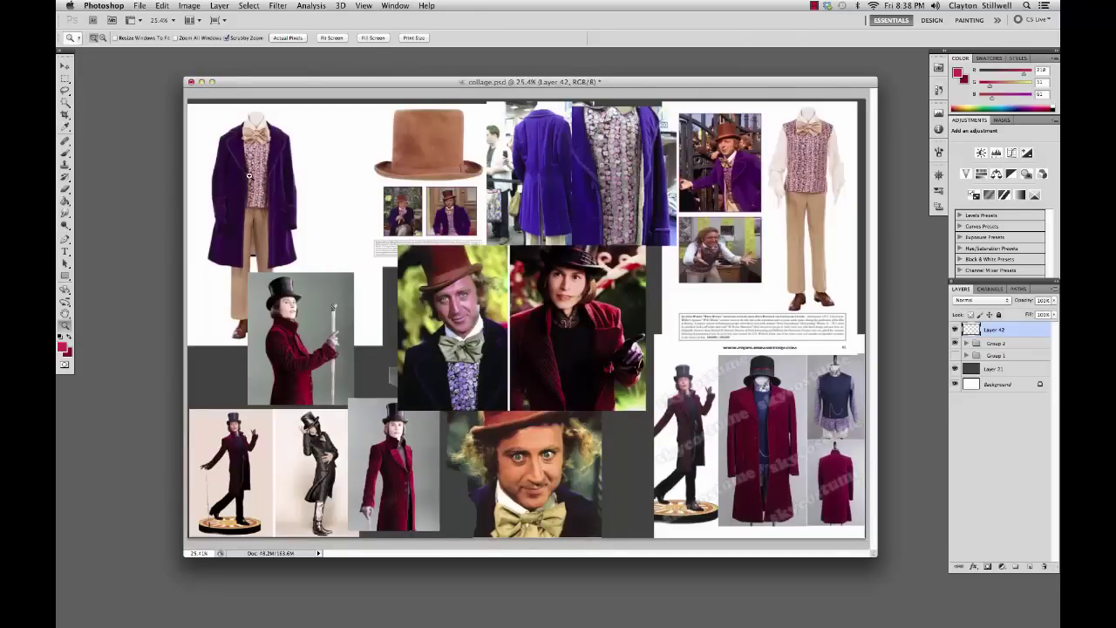
Step: Zoom to about 51% on the purple coat photo and pan across the coat and top hat
{"action": "left_click_drag", "start_coordinate": [248, 177], "coordinate": [287, 179]}
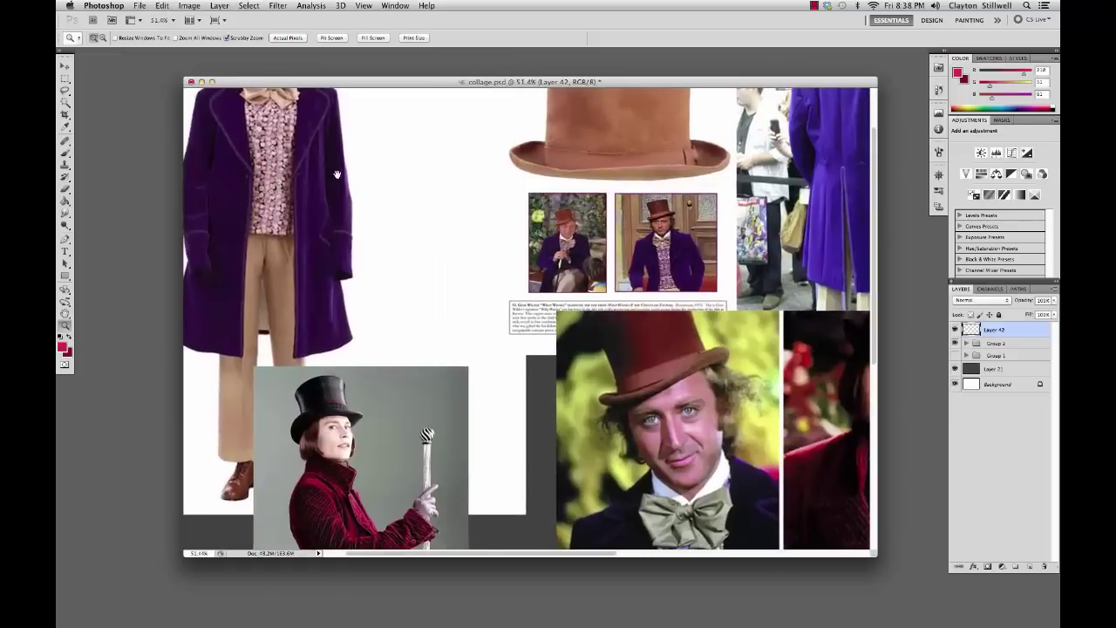
{"action": "left_click_drag", "start_coordinate": [436, 188], "coordinate": [470, 209]}
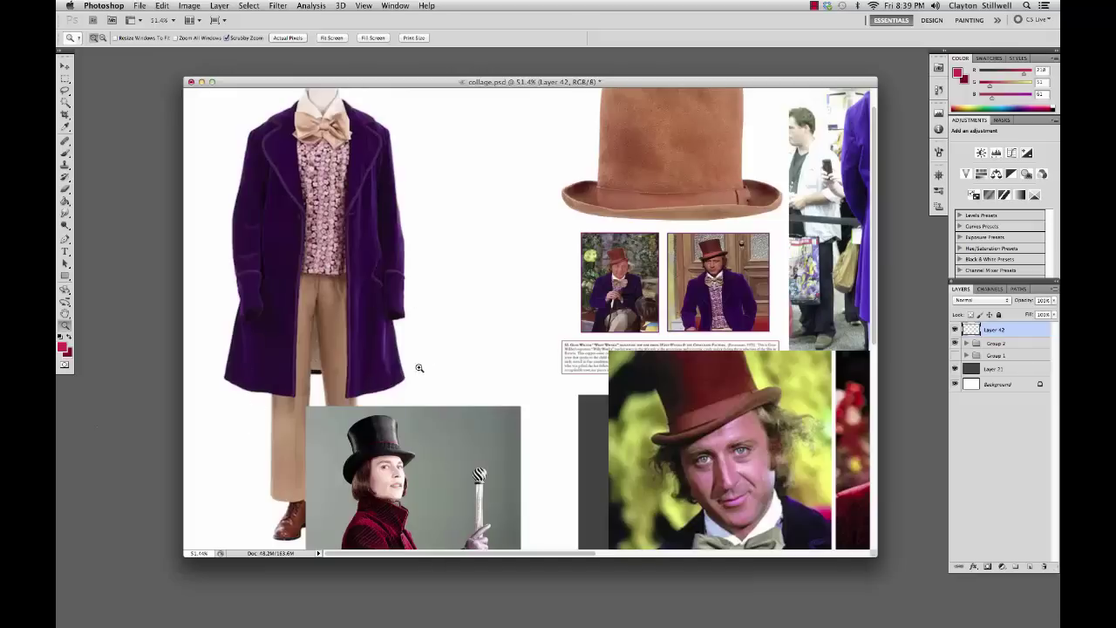
{"action": "left_click_drag", "start_coordinate": [419, 368], "coordinate": [465, 375]}
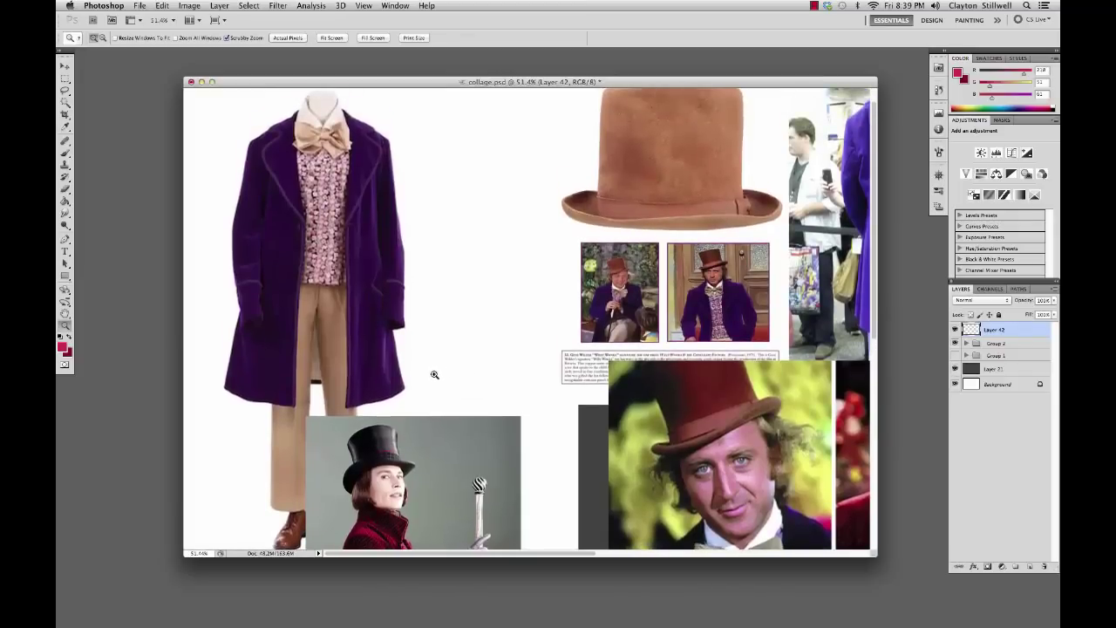
Step: Pan to the dancing Wonka still and zoom to 72.6% on the tan trousers
{"action": "left_click_drag", "start_coordinate": [443, 377], "coordinate": [397, 371]}
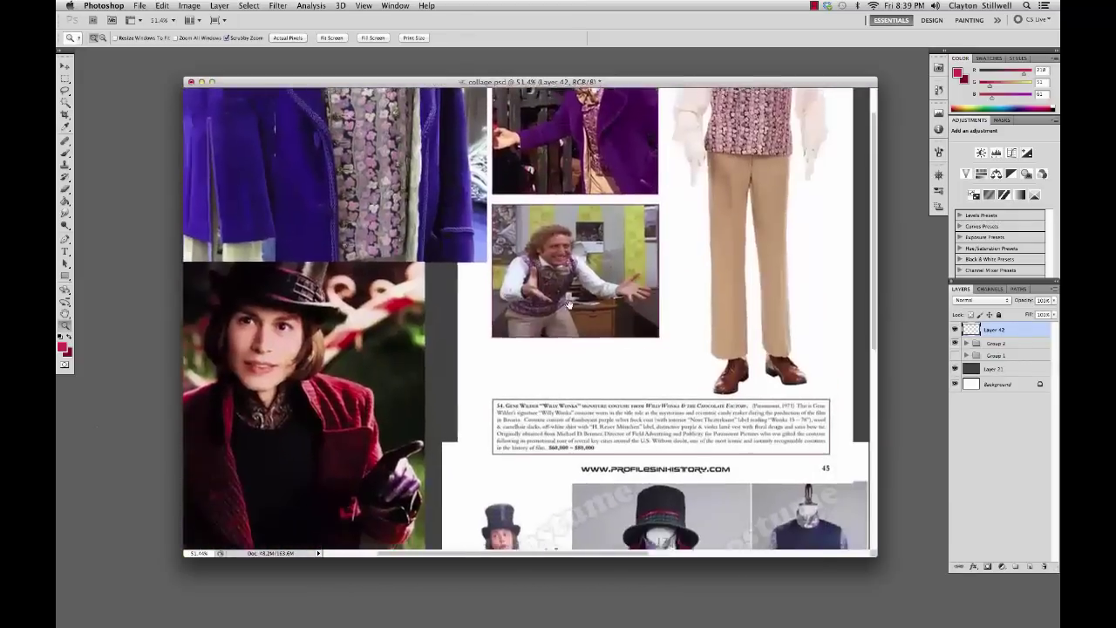
{"action": "left_click", "coordinate": [732, 299]}
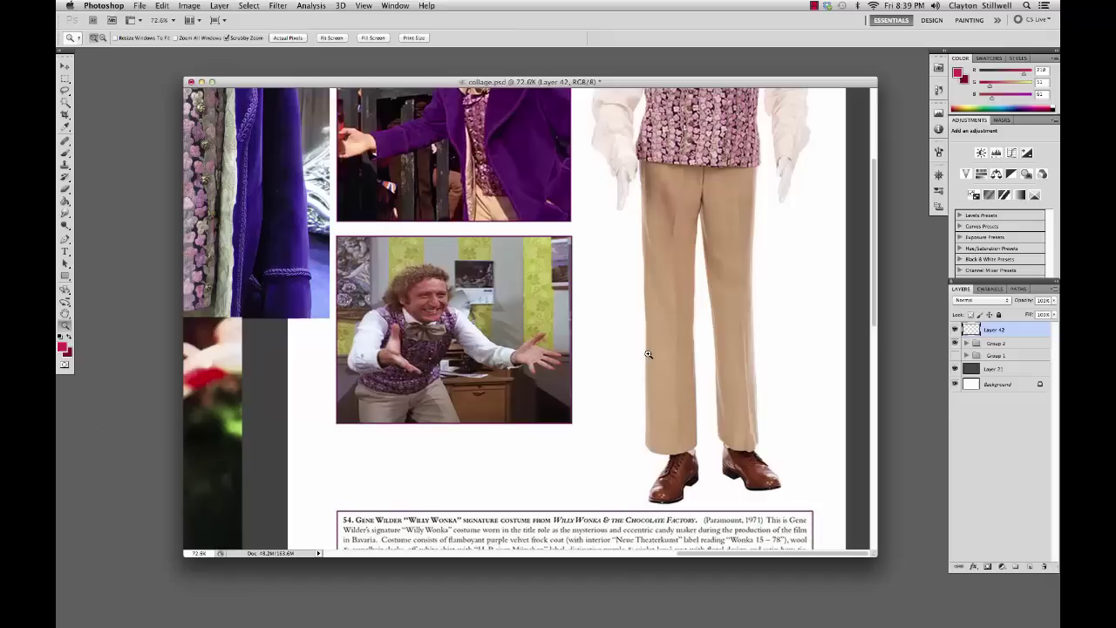
Step: Pan to the brown top-hat portrait, zoom out, then zoom in on its face
{"action": "left_click_drag", "start_coordinate": [583, 356], "coordinate": [667, 320]}
{"action": "scroll", "coordinate": [666, 320], "scroll_direction": "left", "scroll_amount": 5}
{"action": "scroll", "coordinate": [689, 288], "scroll_direction": "down", "scroll_amount": 5}
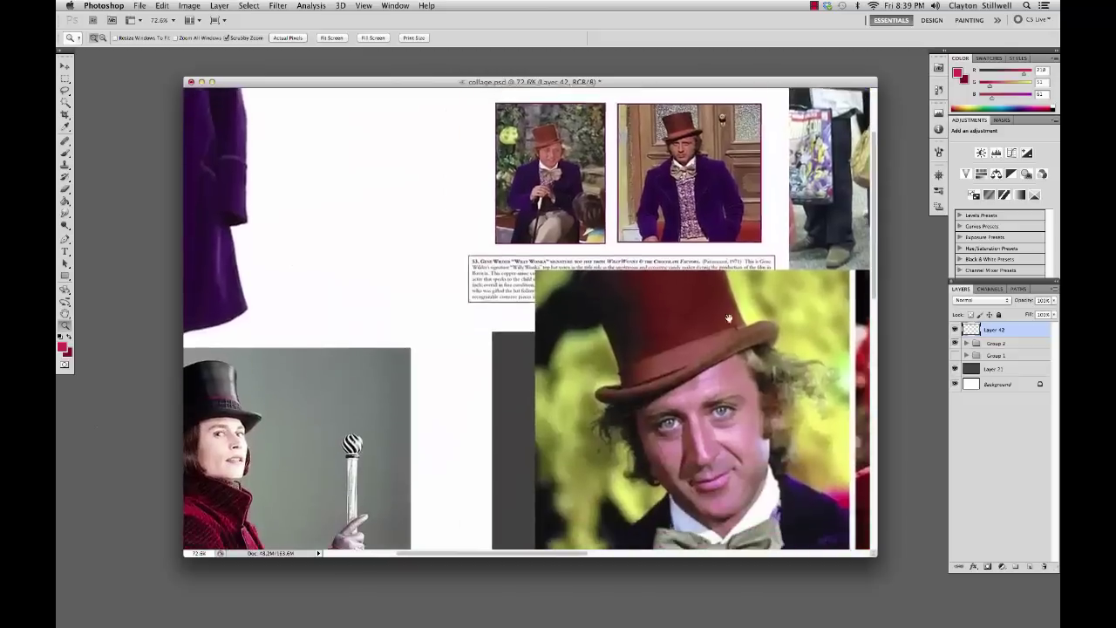
{"action": "scroll", "coordinate": [691, 276], "scroll_direction": "down", "scroll_amount": 3}
{"action": "scroll", "coordinate": [691, 275], "scroll_direction": "right", "scroll_amount": 3}
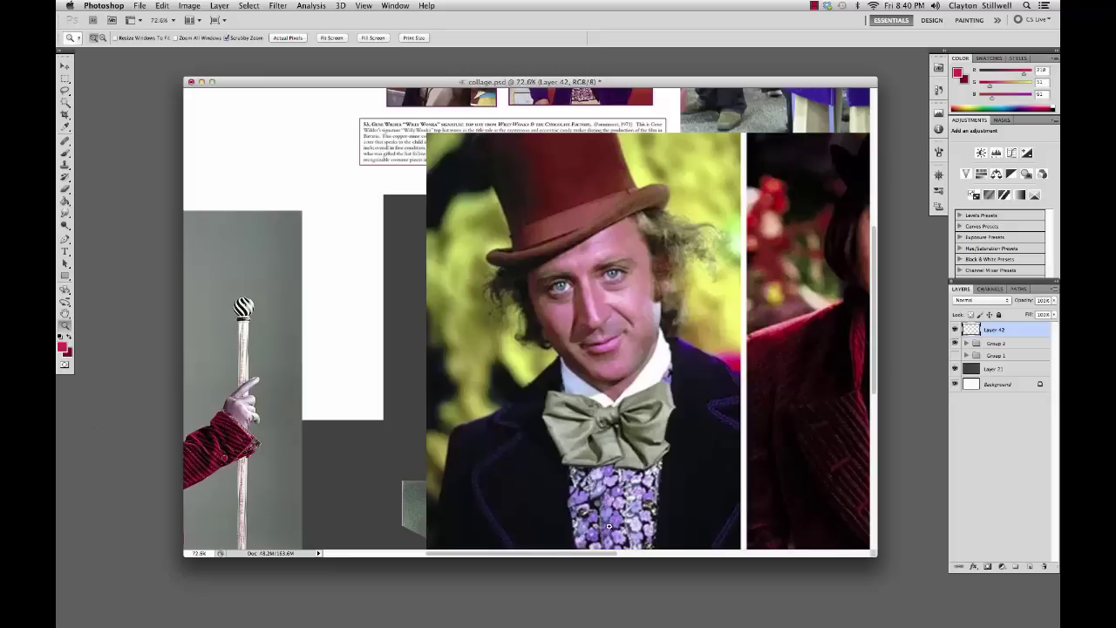
{"action": "left_click", "coordinate": [619, 293], "text": "alt"}
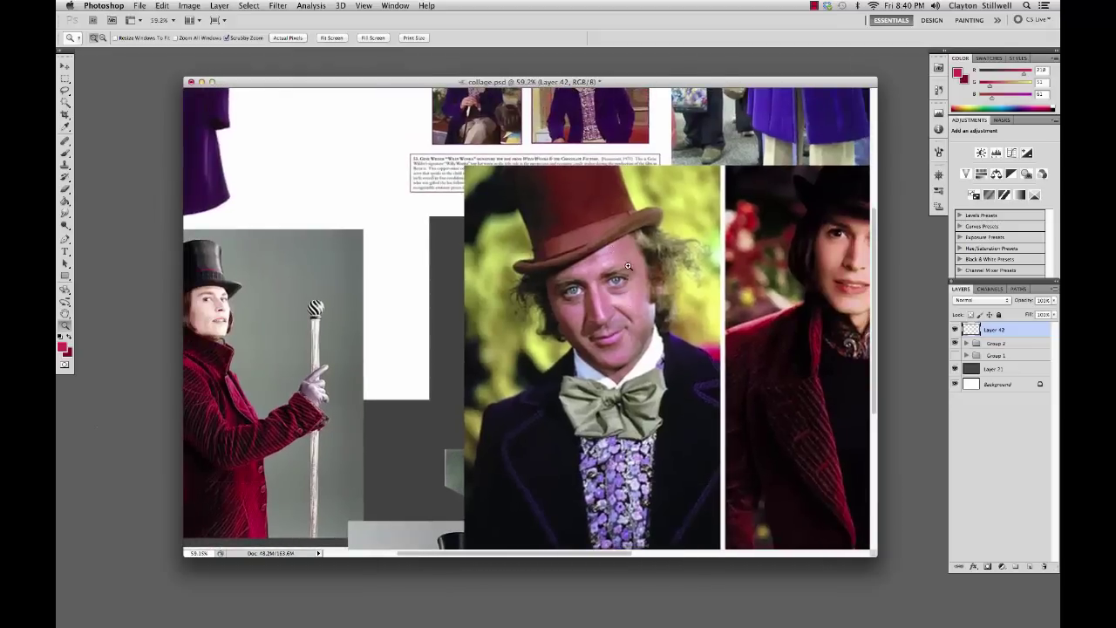
{"action": "left_click_drag", "start_coordinate": [627, 321], "coordinate": [720, 243]}
Step: Fit the collage, zoom into the vest and trousers costume, then zoom out to about 77.5%
{"action": "key", "text": "super+0"}
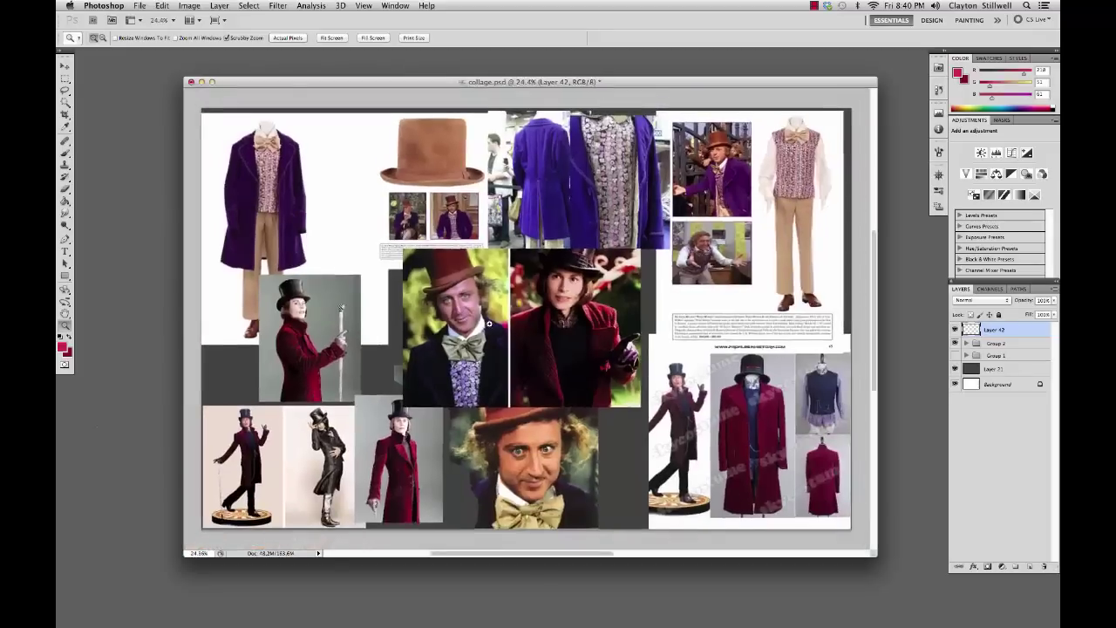
{"action": "left_click_drag", "start_coordinate": [458, 252], "coordinate": [557, 252]}
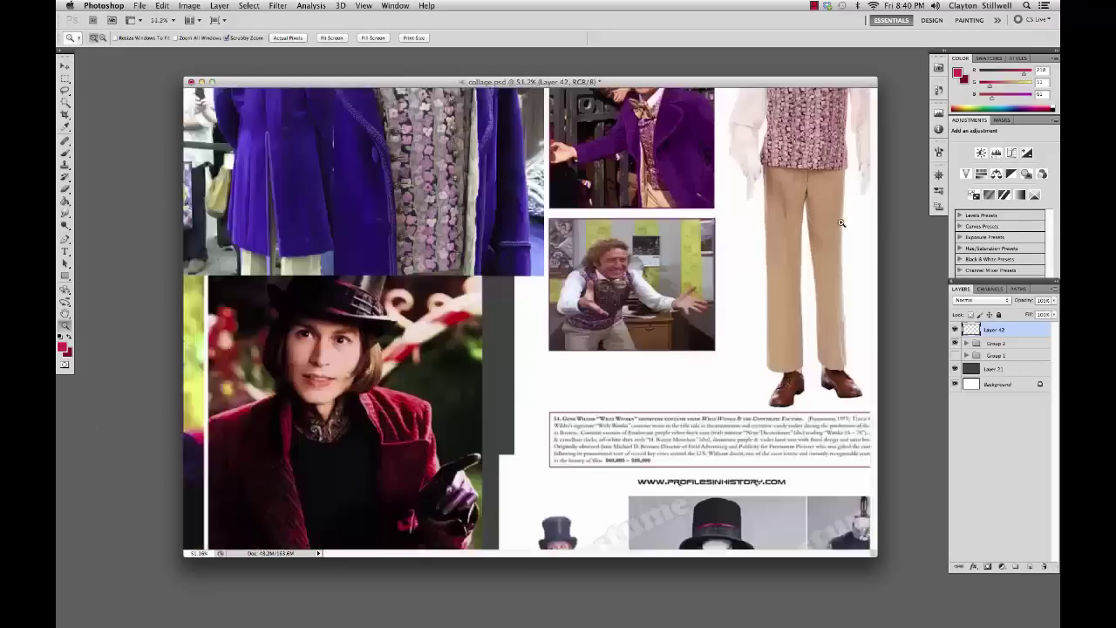
{"action": "left_click_drag", "start_coordinate": [698, 210], "coordinate": [633, 341]}
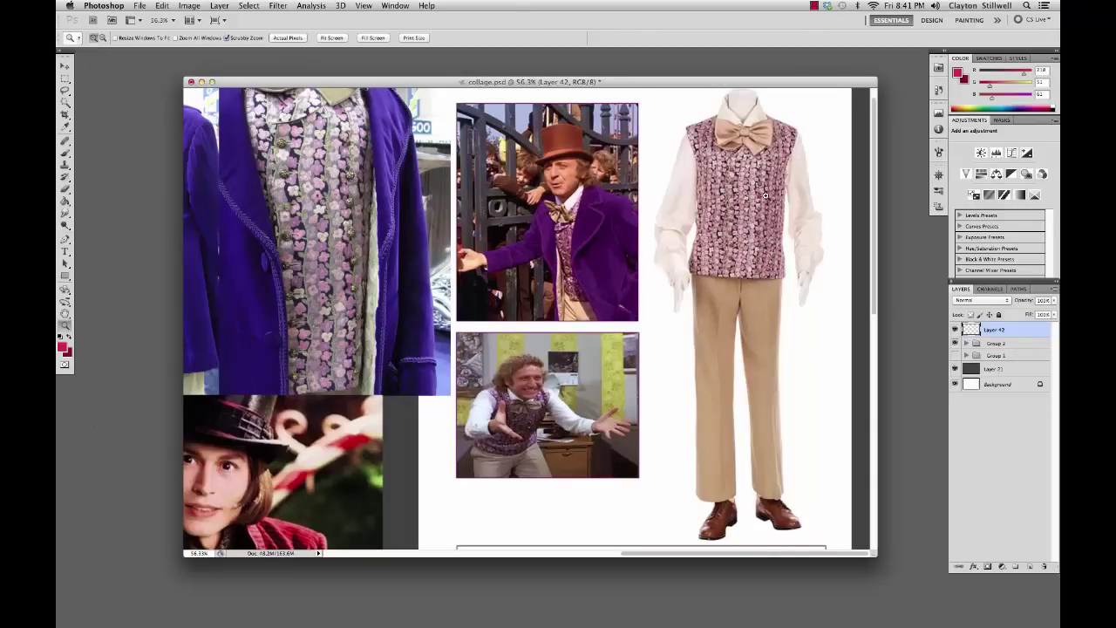
{"action": "left_click_drag", "start_coordinate": [765, 196], "coordinate": [532, 320]}
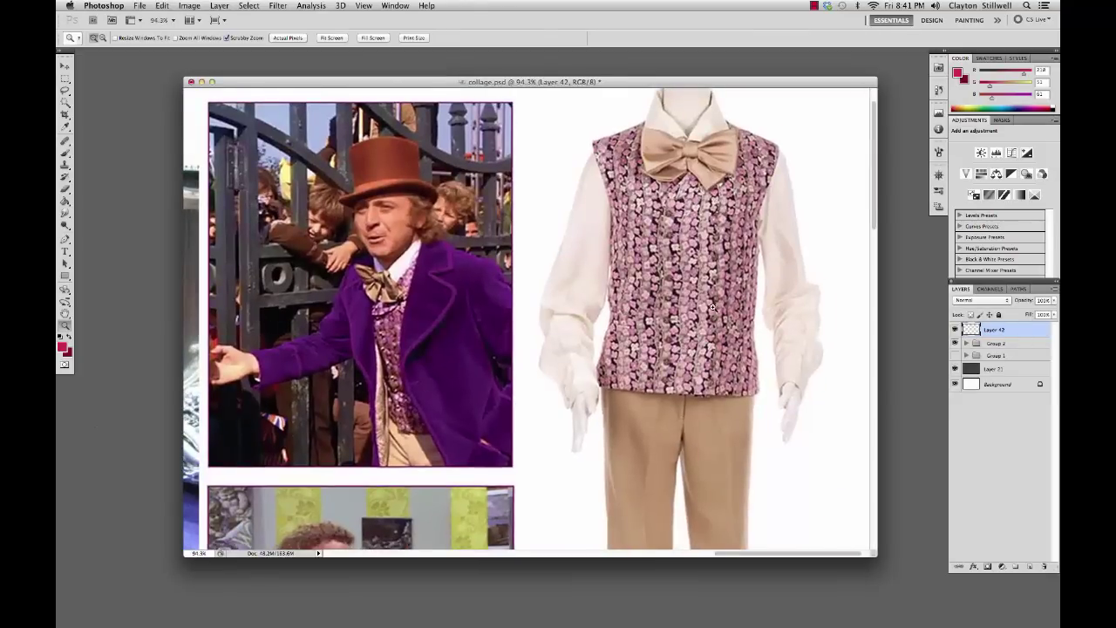
{"action": "mouse_move", "coordinate": [712, 306]}
{"action": "left_mouse_down"}
{"action": "mouse_move", "coordinate": [702, 301]}
{"action": "mouse_move", "coordinate": [697, 314]}
{"action": "left_mouse_up"}
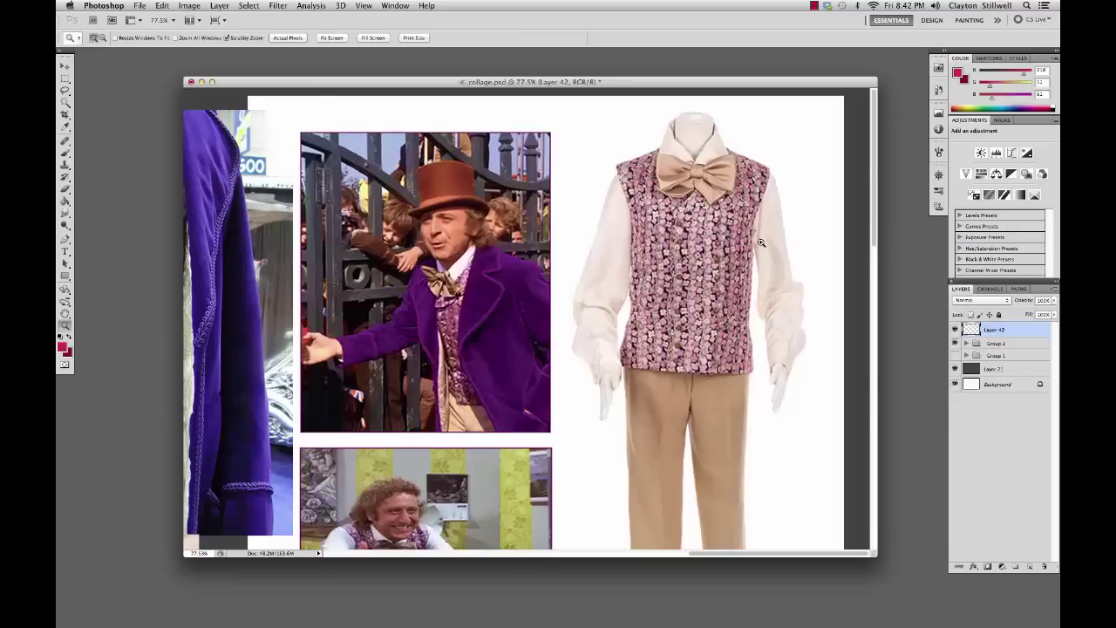
Step: Zoom out from 64.3% to 33.3% so the whole Wonka board fits the window
{"action": "left_click_drag", "start_coordinate": [760, 243], "coordinate": [674, 380]}
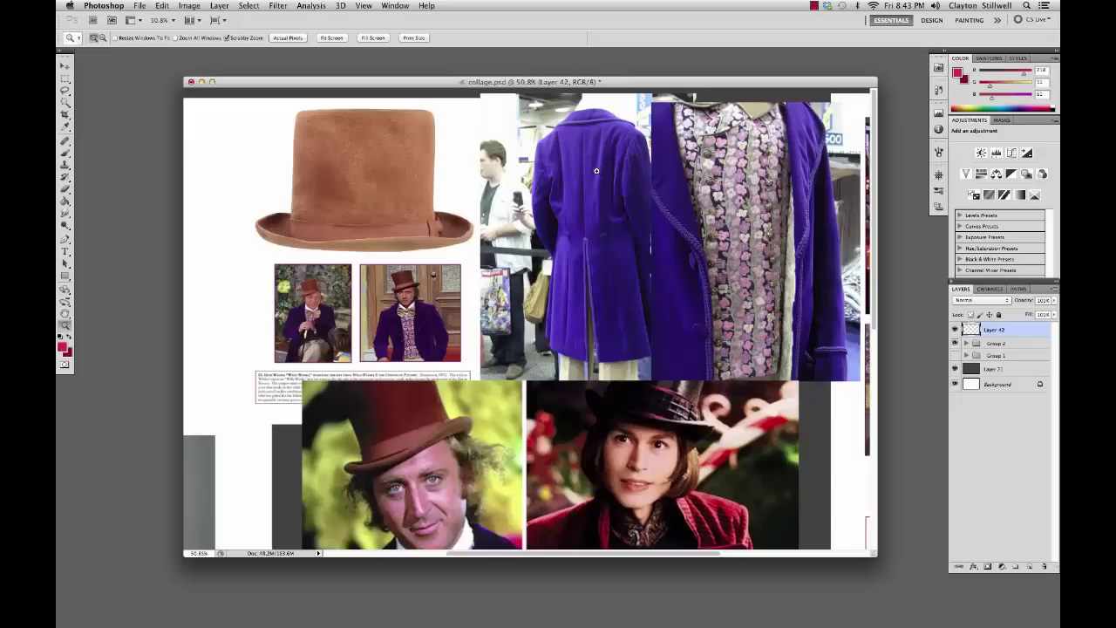
{"action": "left_click_drag", "start_coordinate": [596, 171], "coordinate": [524, 263]}
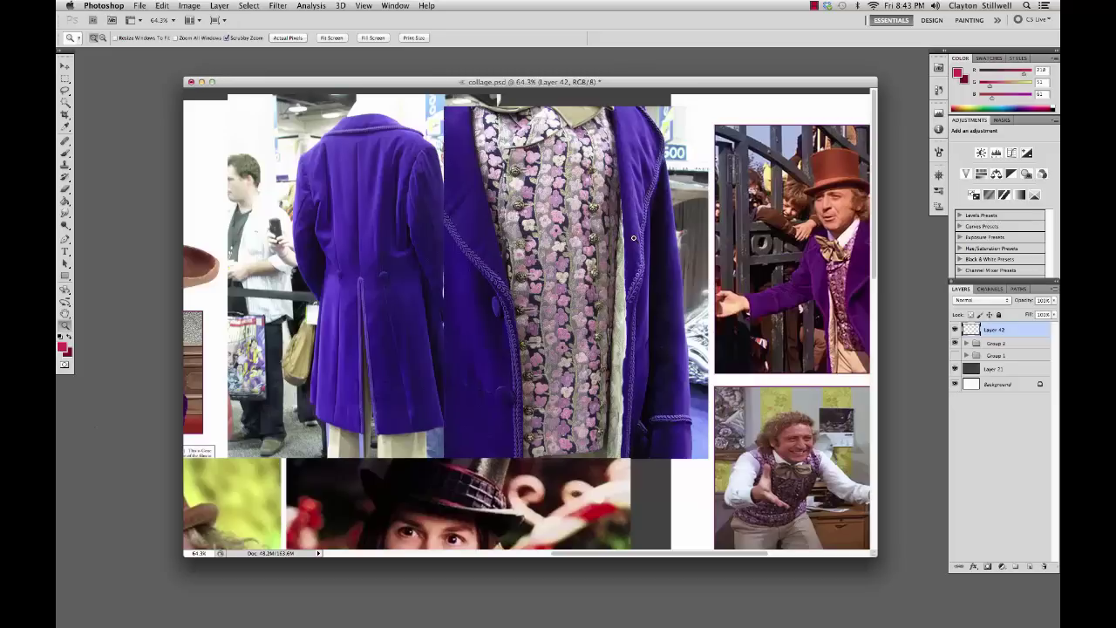
{"action": "left_click", "coordinate": [451, 279], "text": "alt"}
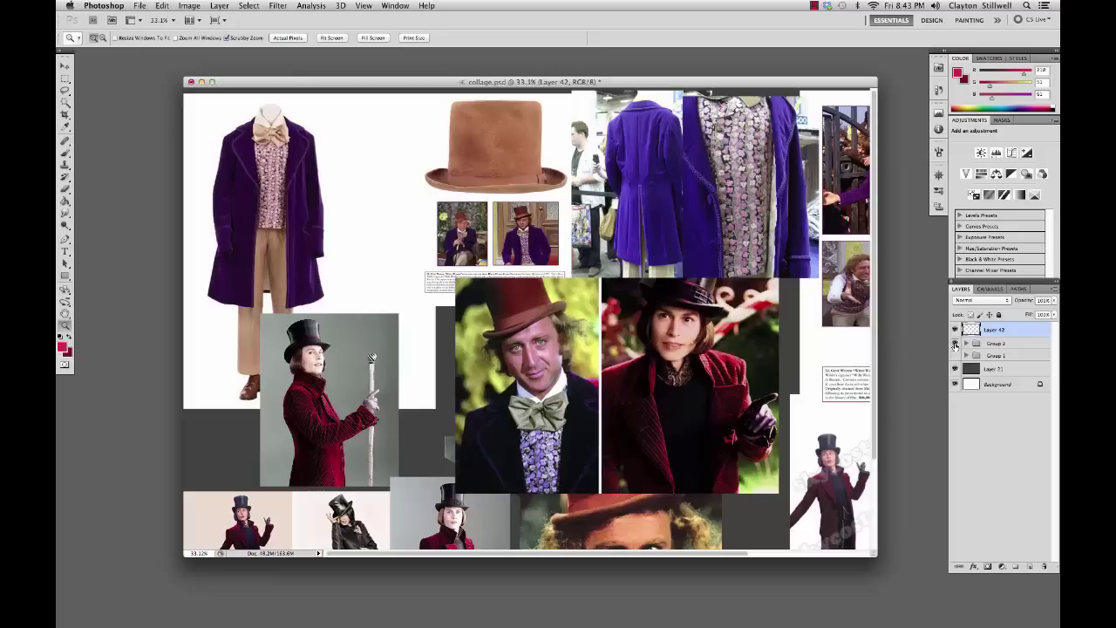
Step: Hide the Wonka group, show the steampunk reference images, and zoom into the collage
{"action": "mouse_move", "coordinate": [954, 344]}
{"action": "left_mouse_down"}
{"action": "mouse_move", "coordinate": [954, 354]}
{"action": "mouse_move", "coordinate": [954, 343]}
{"action": "left_mouse_up"}
{"action": "left_click_drag", "start_coordinate": [698, 351], "coordinate": [682, 356]}
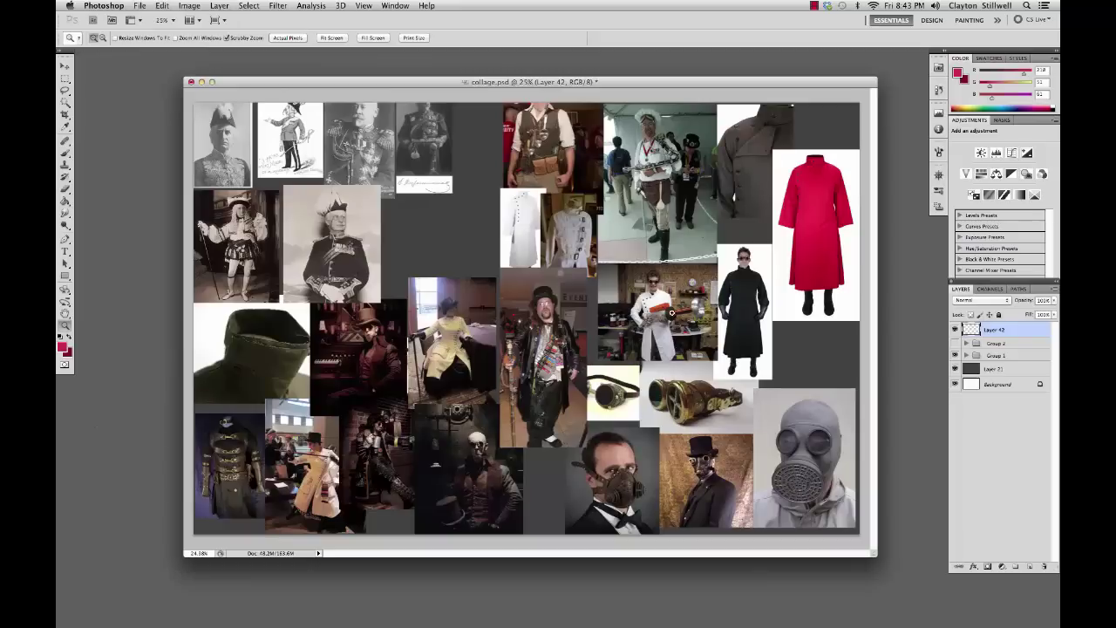
{"action": "left_click_drag", "start_coordinate": [561, 326], "coordinate": [634, 324]}
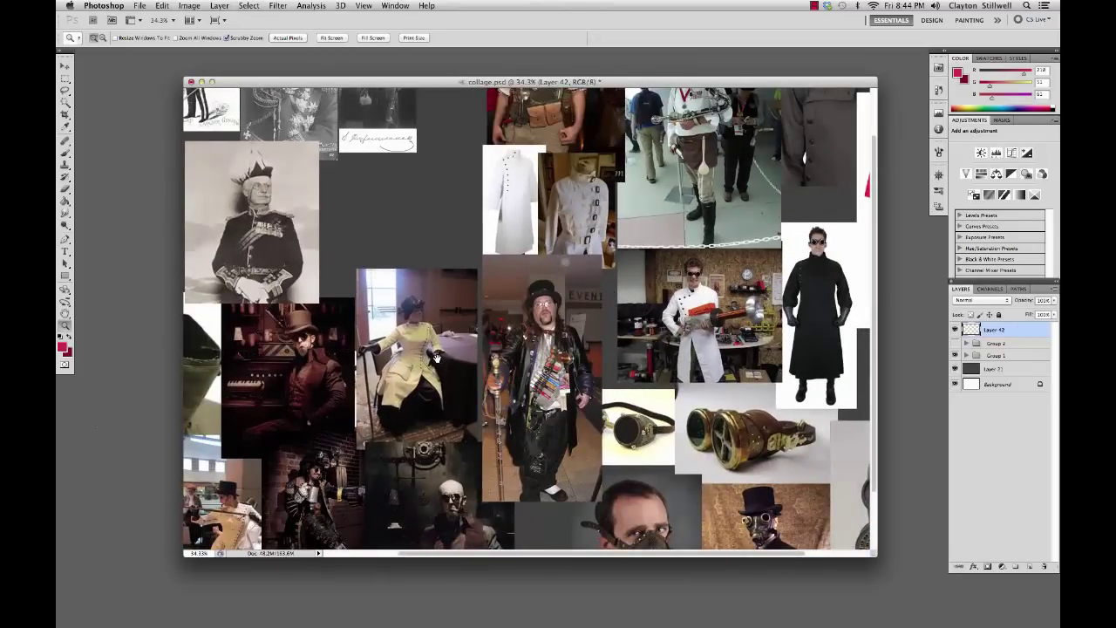
Step: Pan and zoom around the steampunk collage to study the brass goggles and gas masks
{"action": "left_click_drag", "start_coordinate": [418, 366], "coordinate": [510, 294]}
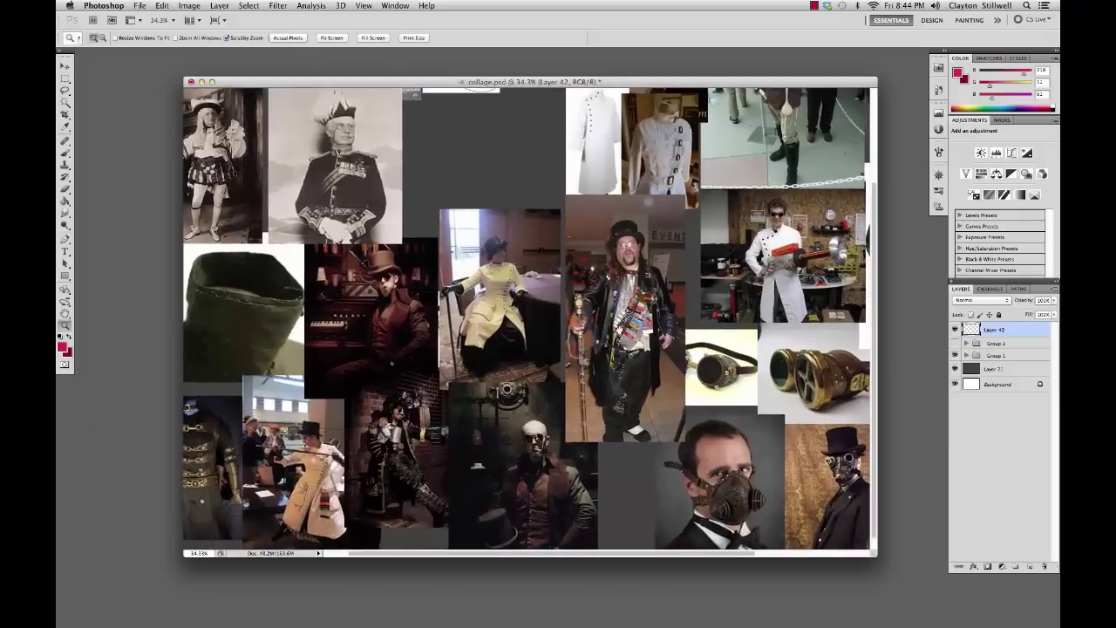
{"action": "left_click_drag", "start_coordinate": [620, 330], "coordinate": [636, 342]}
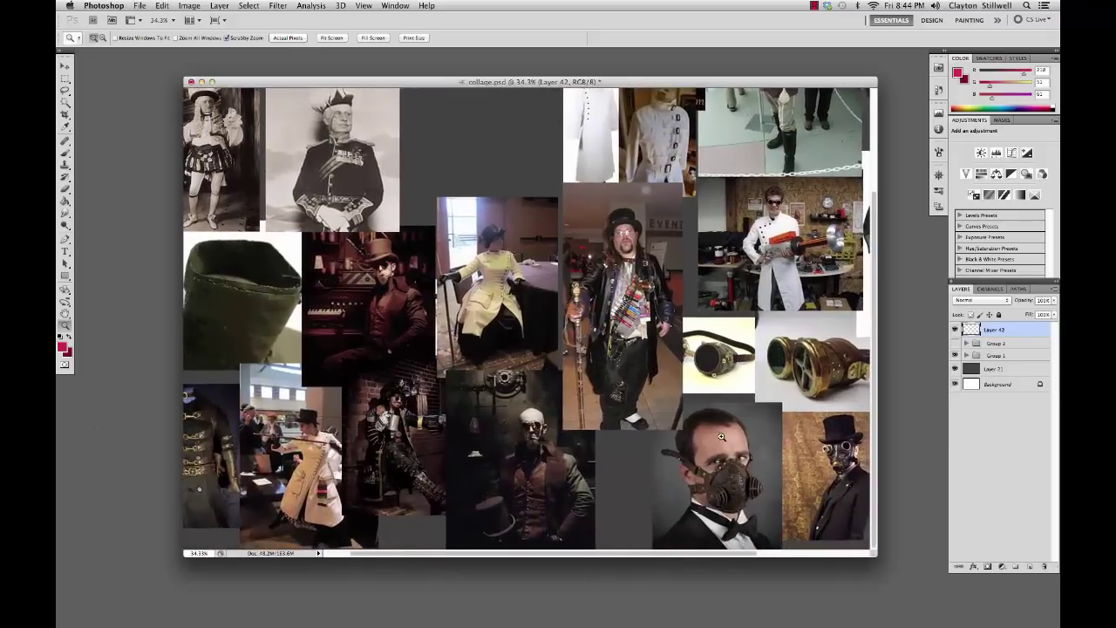
{"action": "left_click_drag", "start_coordinate": [752, 364], "coordinate": [531, 284]}
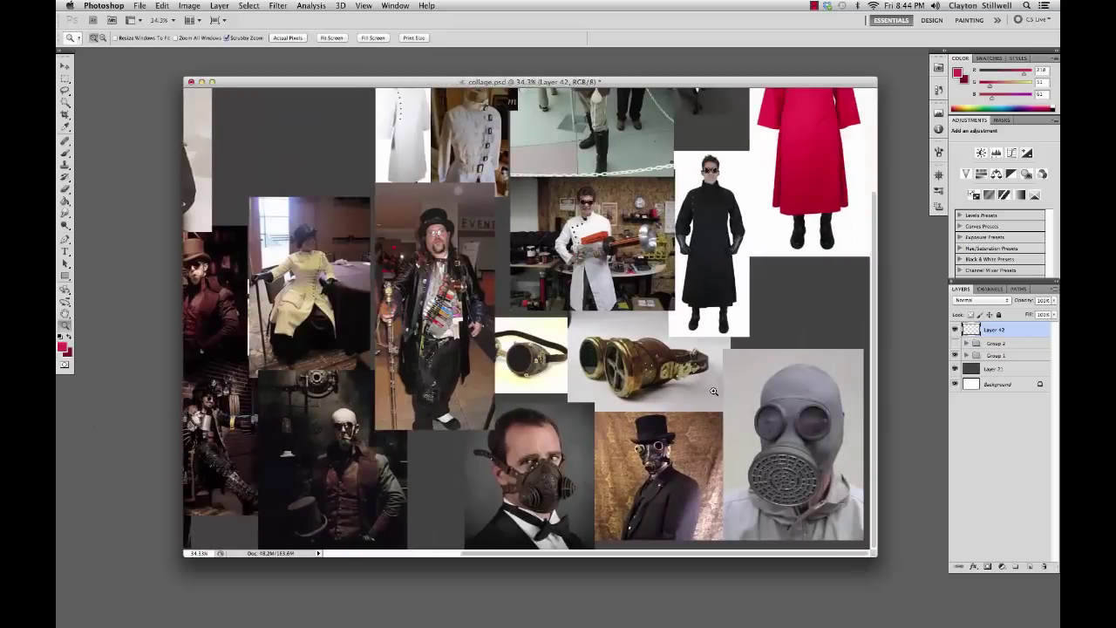
{"action": "left_click_drag", "start_coordinate": [790, 452], "coordinate": [803, 433]}
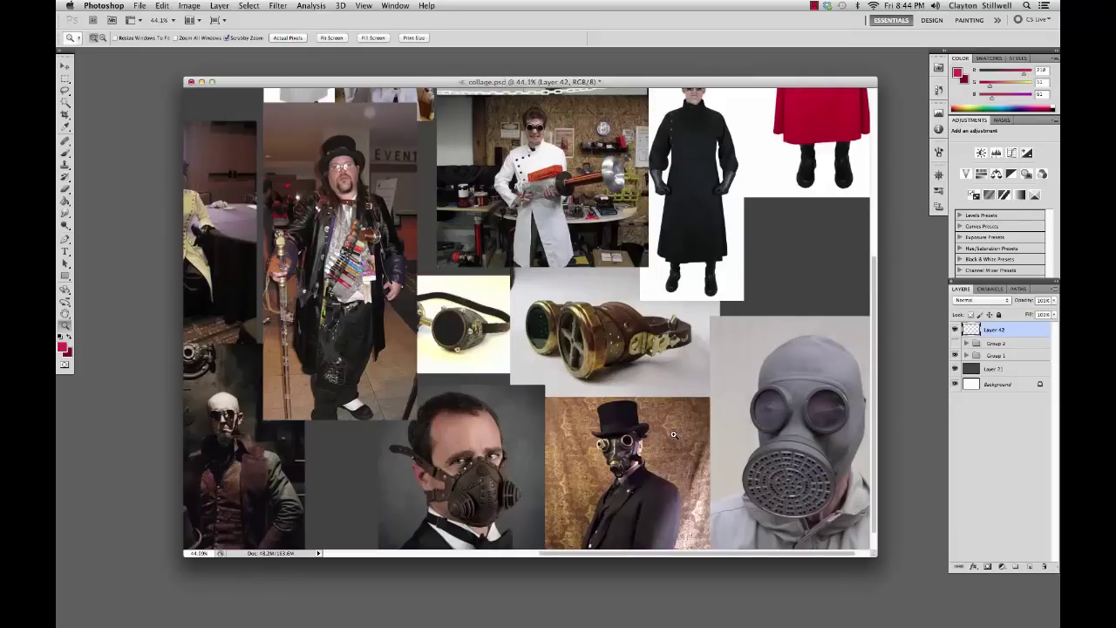
{"action": "left_click_drag", "start_coordinate": [624, 467], "coordinate": [661, 349]}
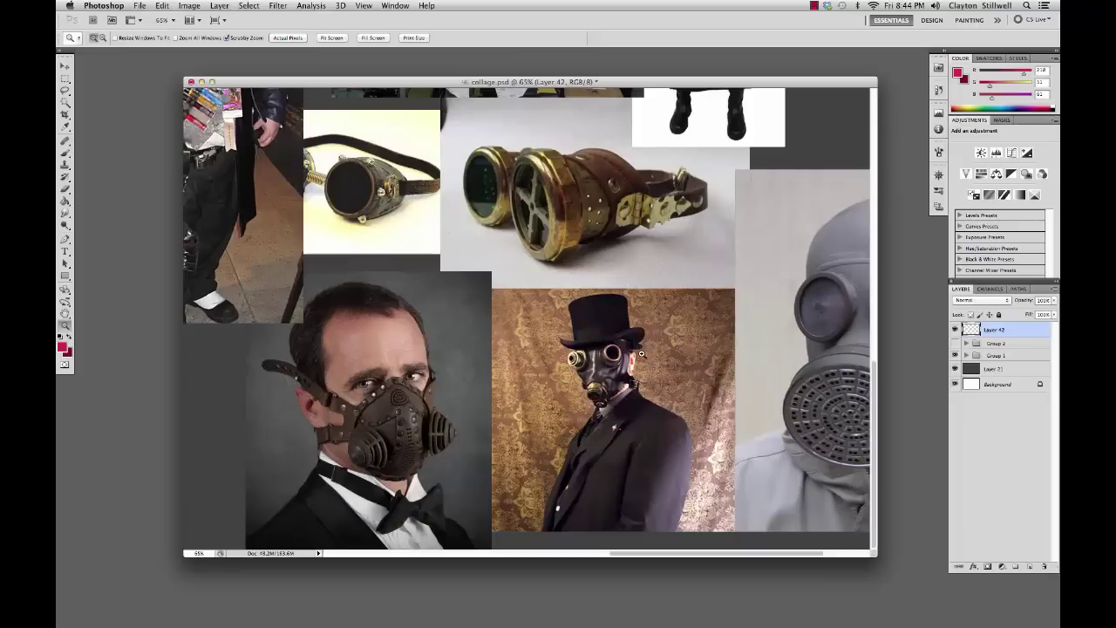
{"action": "left_click_drag", "start_coordinate": [637, 399], "coordinate": [645, 431]}
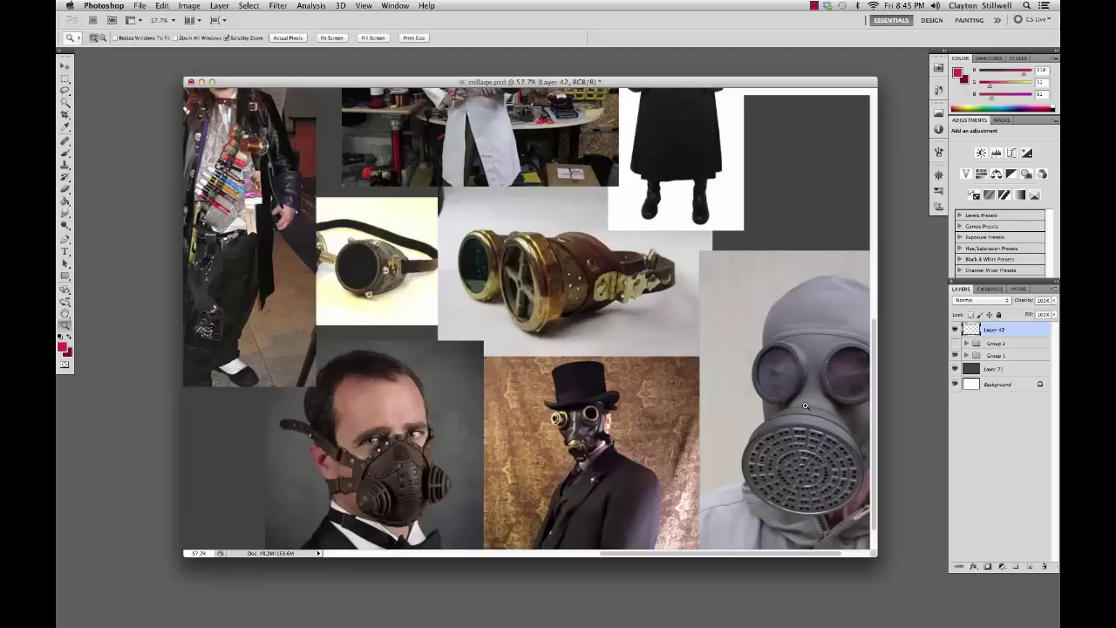
{"action": "left_click_drag", "start_coordinate": [785, 417], "coordinate": [713, 344]}
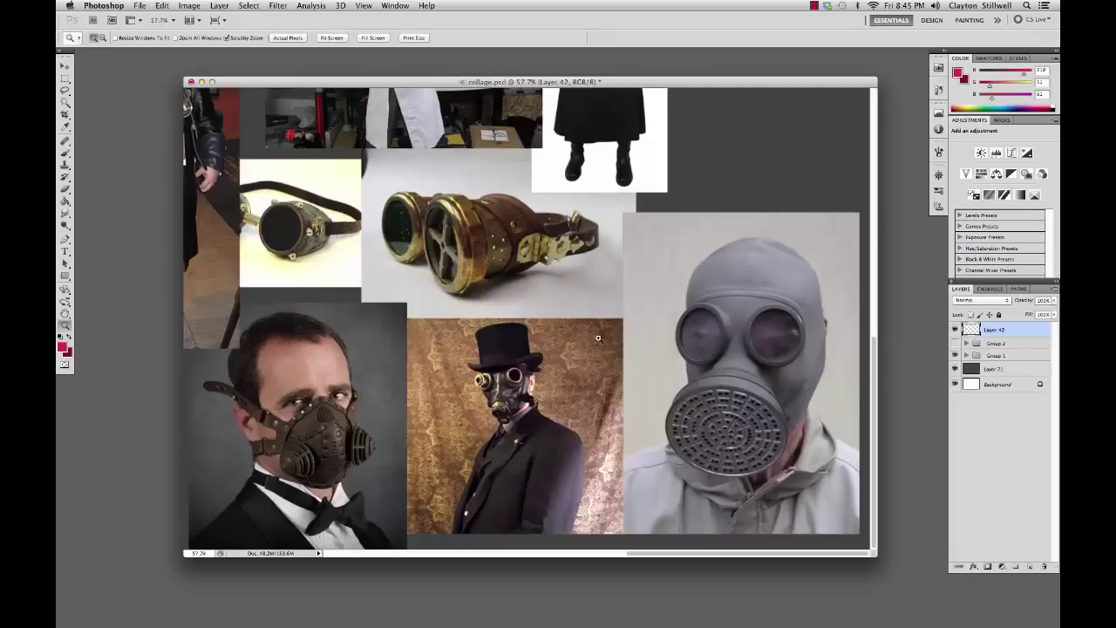
Step: Scroll over to the goggled scientist photo and the black and red coat references
{"action": "scroll", "coordinate": [552, 397], "scroll_direction": "left", "scroll_amount": 10}
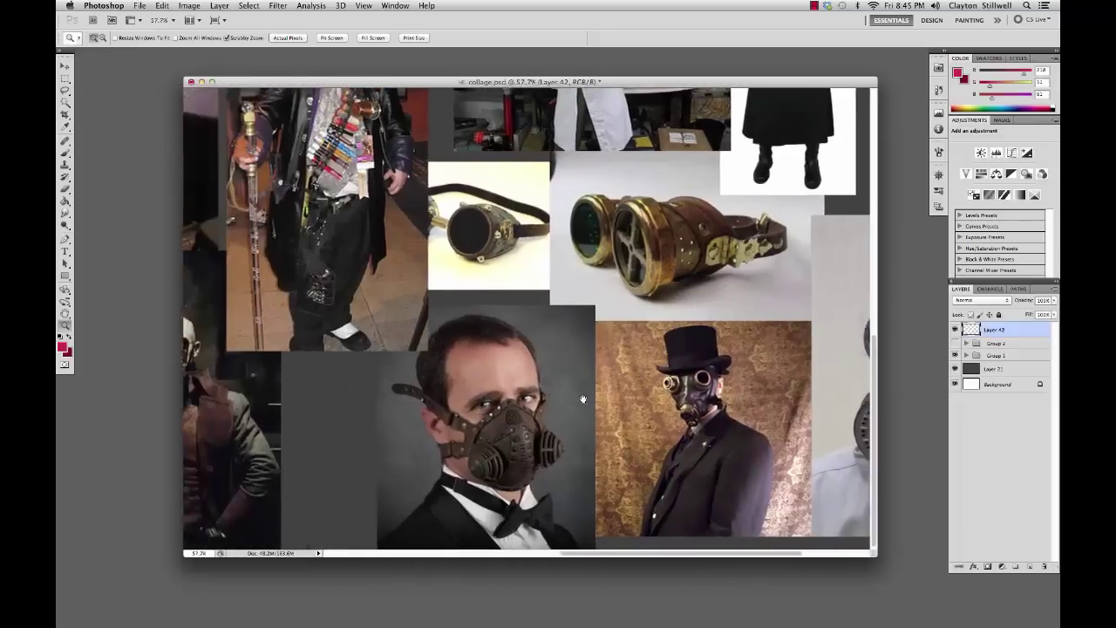
{"action": "scroll", "coordinate": [597, 388], "scroll_direction": "left", "scroll_amount": 4}
{"action": "scroll", "coordinate": [596, 388], "scroll_direction": "up", "scroll_amount": 6}
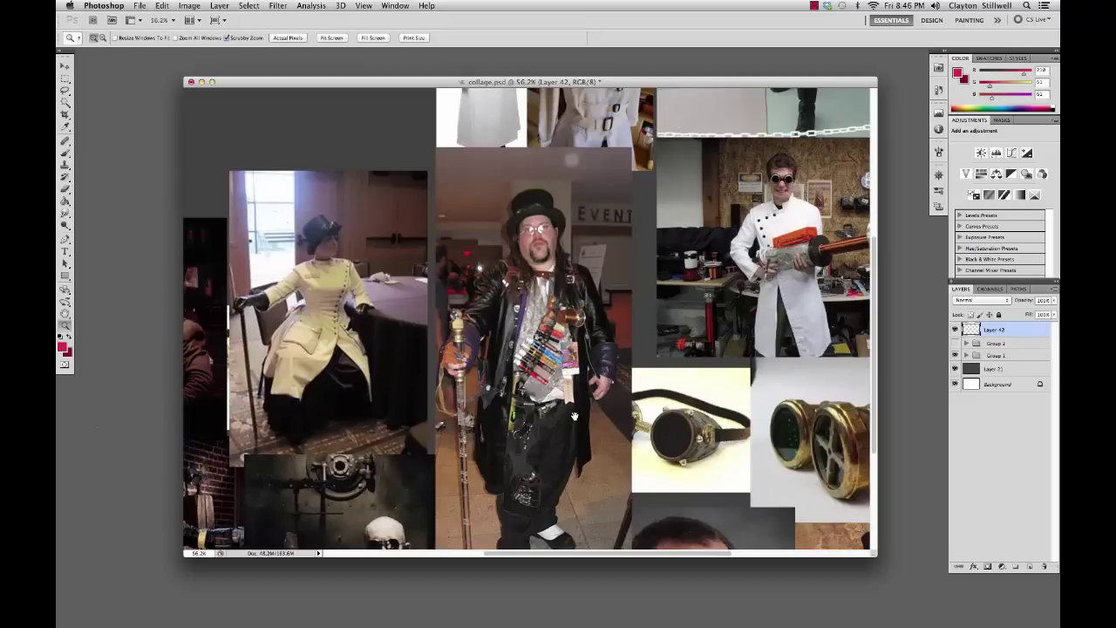
{"action": "scroll", "coordinate": [586, 401], "scroll_direction": "right", "scroll_amount": 10}
{"action": "scroll", "coordinate": [586, 400], "scroll_direction": "up", "scroll_amount": 2}
{"action": "scroll", "coordinate": [591, 375], "scroll_direction": "right", "scroll_amount": 4}
{"action": "scroll", "coordinate": [591, 375], "scroll_direction": "up", "scroll_amount": 1}
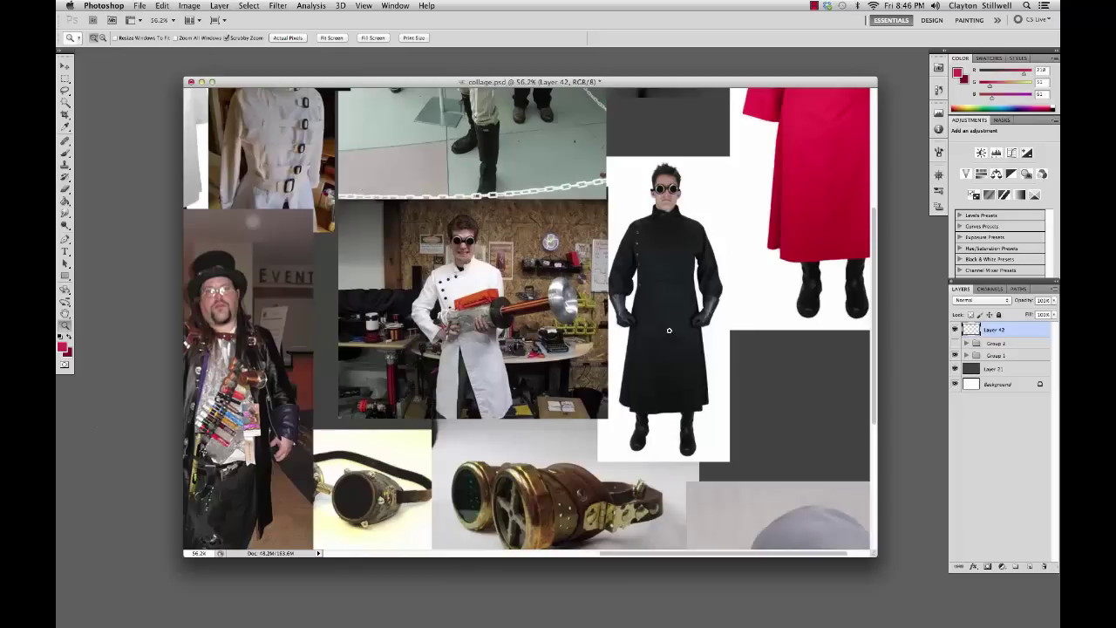
{"action": "scroll", "coordinate": [662, 335], "scroll_direction": "right", "scroll_amount": 2}
{"action": "scroll", "coordinate": [662, 335], "scroll_direction": "up", "scroll_amount": 10}
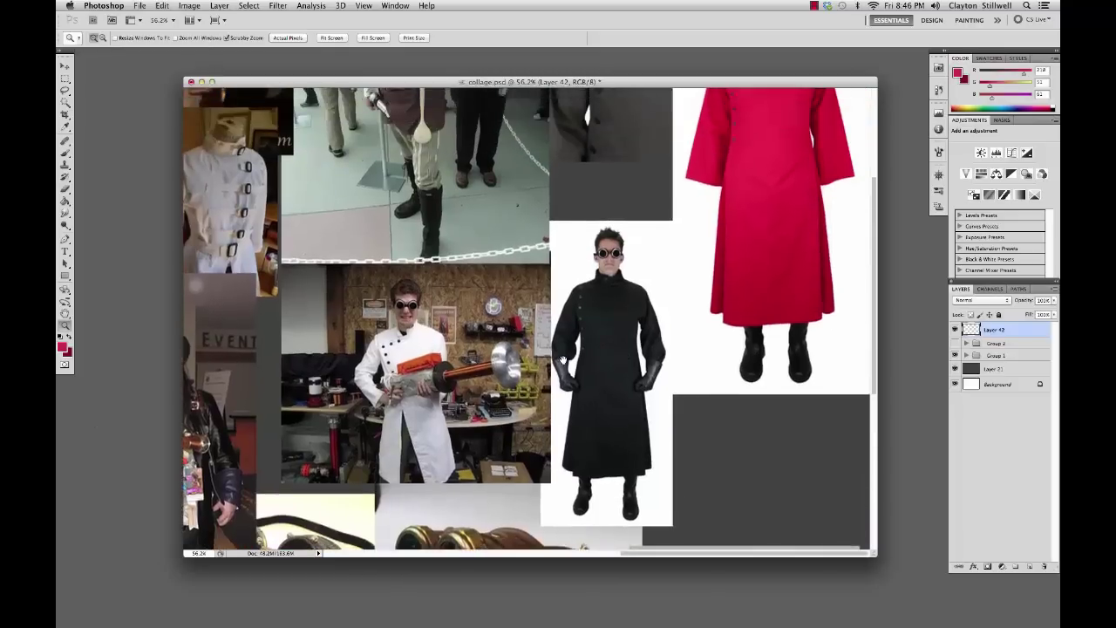
{"action": "scroll", "coordinate": [609, 352], "scroll_direction": "down", "scroll_amount": 6}
{"action": "scroll", "coordinate": [610, 352], "scroll_direction": "left", "scroll_amount": 1}
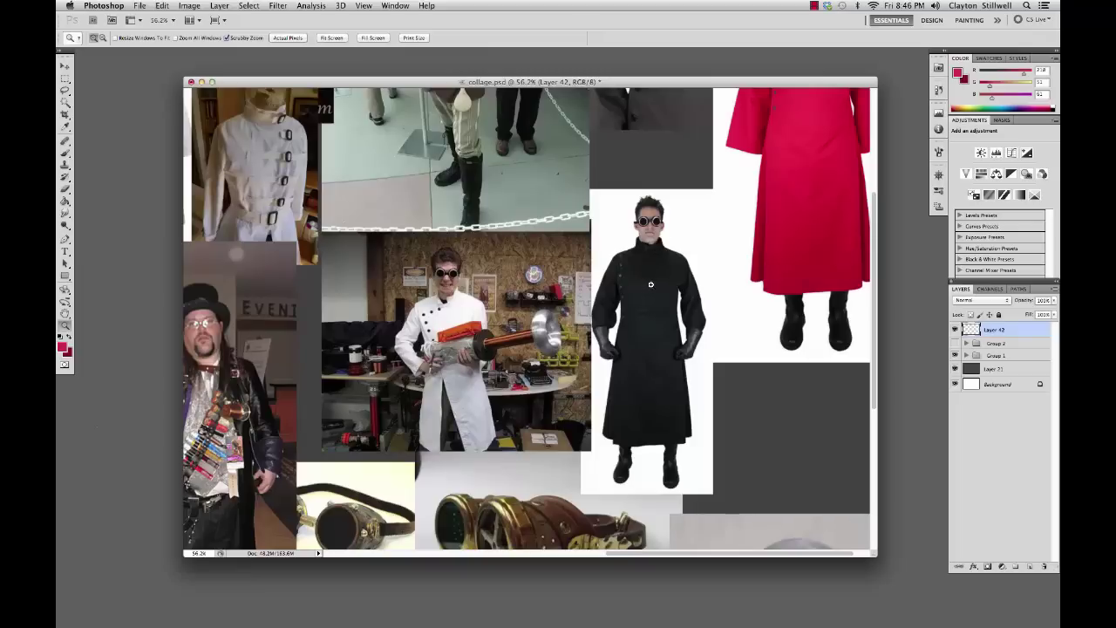
Step: Zoom in on the black and red coats and scroll around the nearby references
{"action": "left_click_drag", "start_coordinate": [659, 234], "coordinate": [665, 259]}
{"action": "scroll", "coordinate": [664, 259], "scroll_direction": "up", "scroll_amount": 10}
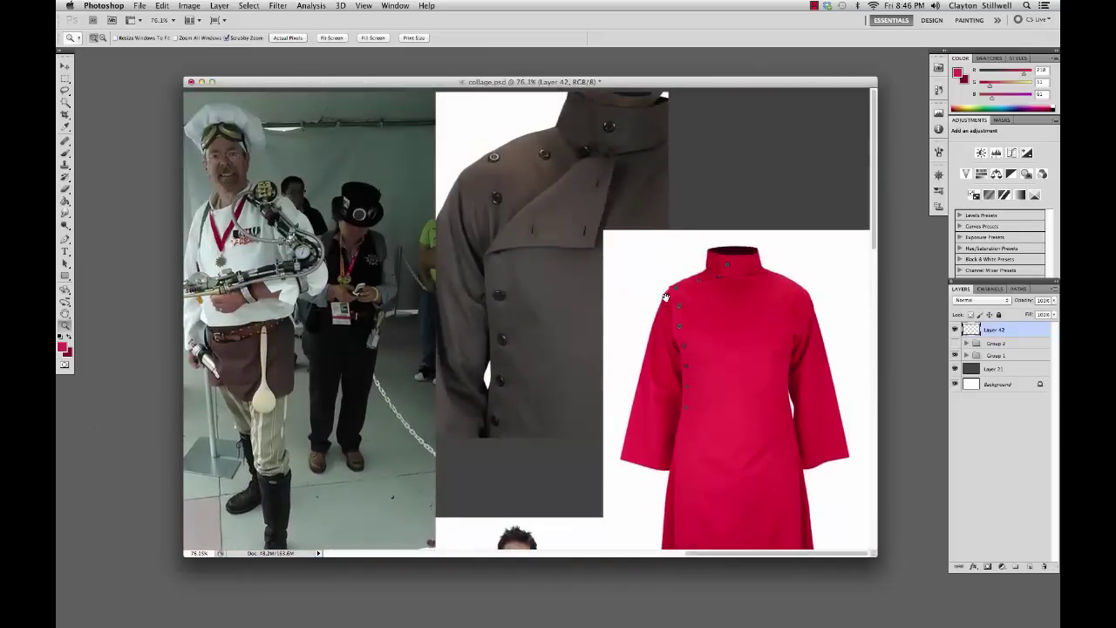
{"action": "scroll", "coordinate": [619, 304], "scroll_direction": "down", "scroll_amount": 9}
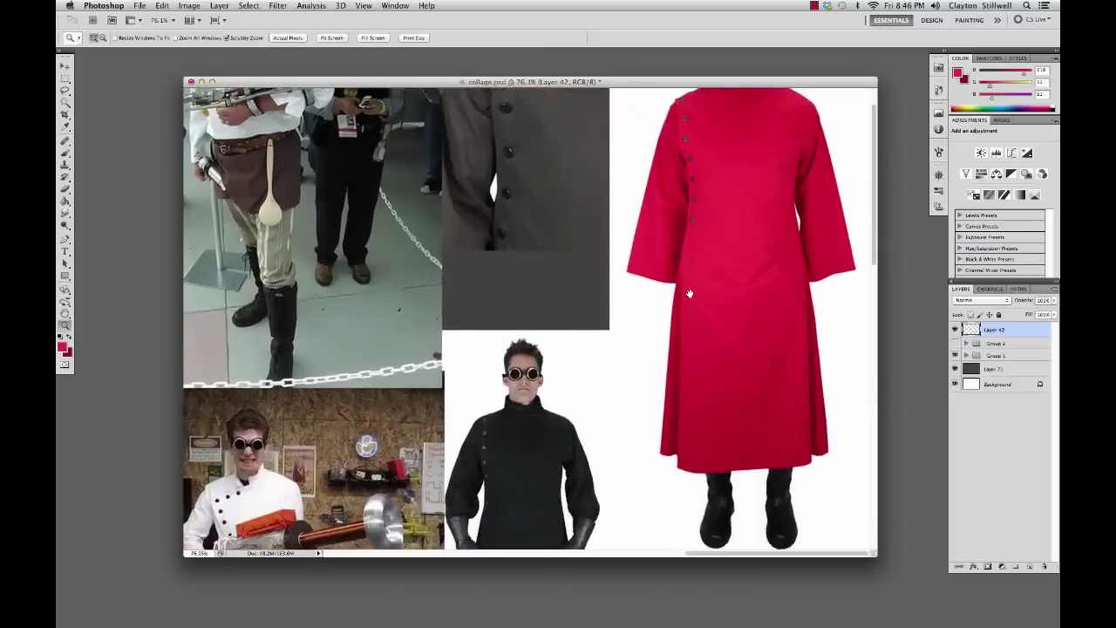
{"action": "scroll", "coordinate": [548, 395], "scroll_direction": "down", "scroll_amount": 3}
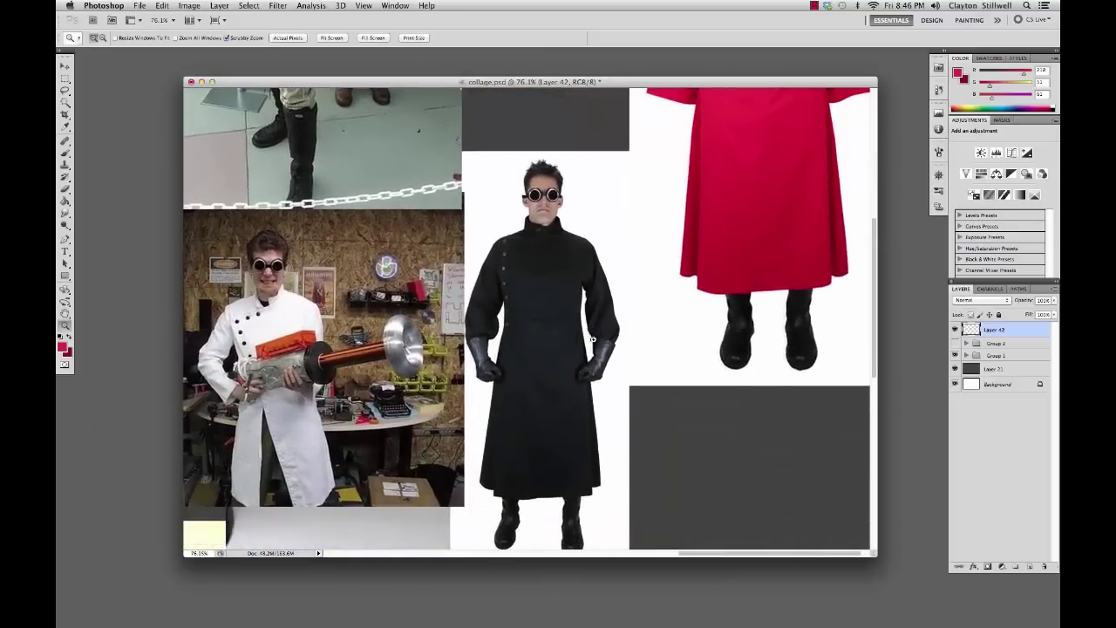
{"action": "scroll", "coordinate": [579, 296], "scroll_direction": "left", "scroll_amount": 5}
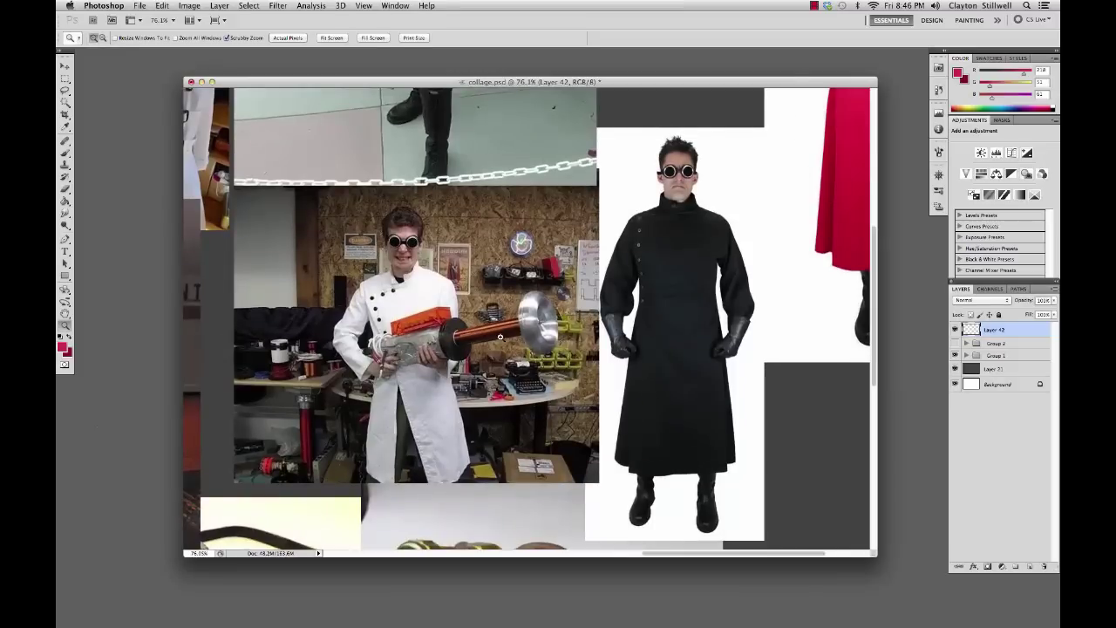
{"action": "scroll", "coordinate": [598, 274], "scroll_direction": "up", "scroll_amount": 6}
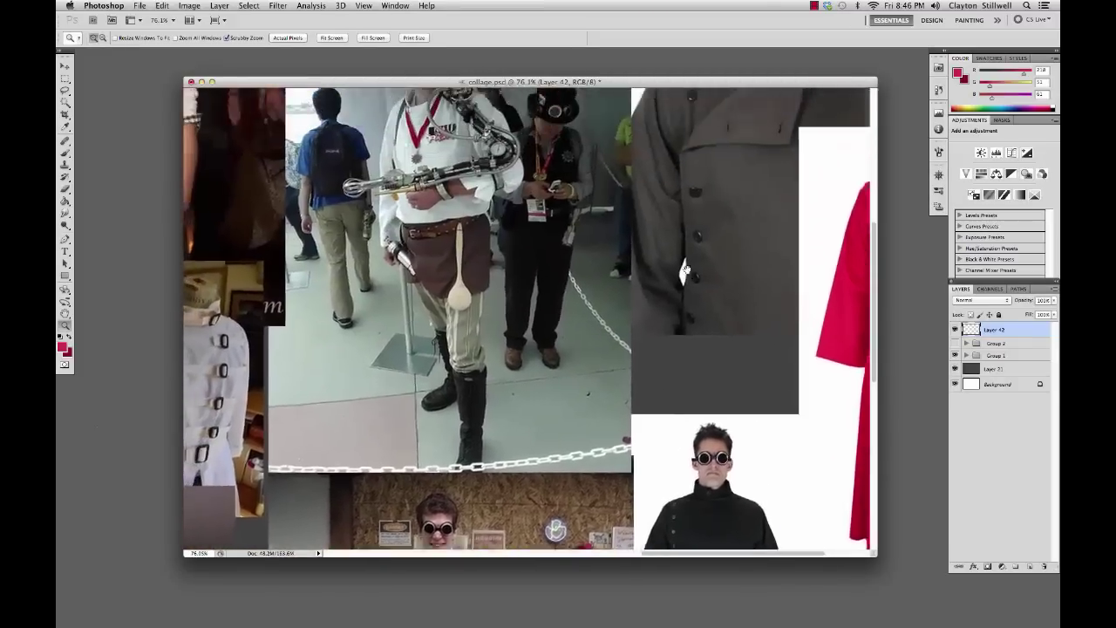
{"action": "scroll", "coordinate": [685, 272], "scroll_direction": "up", "scroll_amount": 2}
Step: Zoom out, scroll left, then zoom to 74.4% on the mechanical-arm figure
{"action": "left_click_drag", "start_coordinate": [686, 301], "coordinate": [639, 365]}
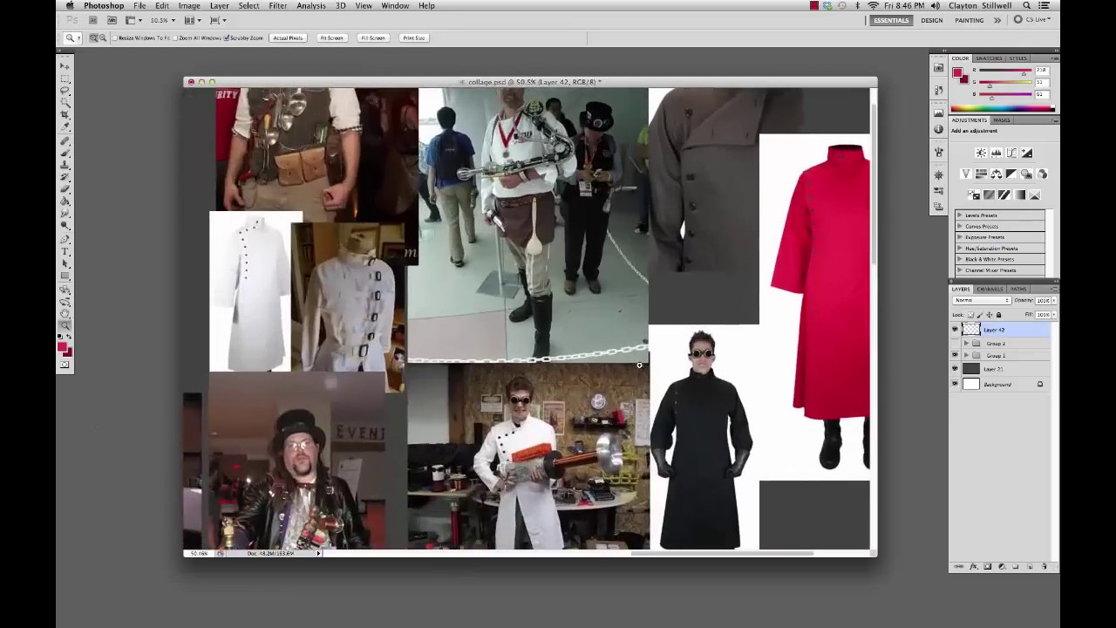
{"action": "scroll", "coordinate": [578, 265], "scroll_direction": "up", "scroll_amount": 2}
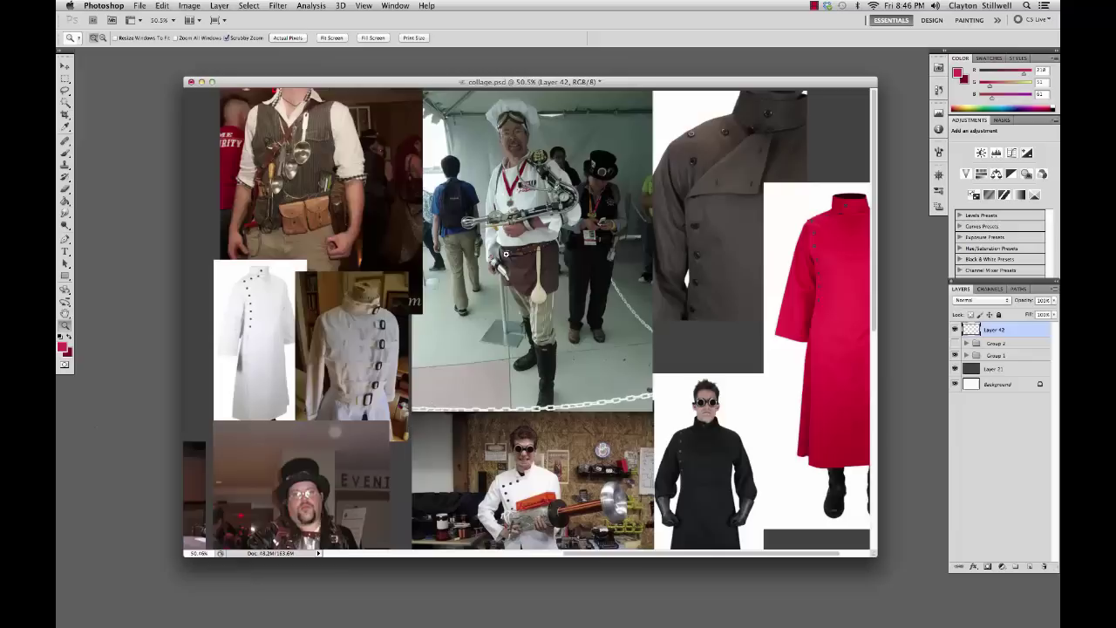
{"action": "scroll", "coordinate": [595, 252], "scroll_direction": "left", "scroll_amount": 1}
{"action": "scroll", "coordinate": [594, 252], "scroll_direction": "left", "scroll_amount": 1}
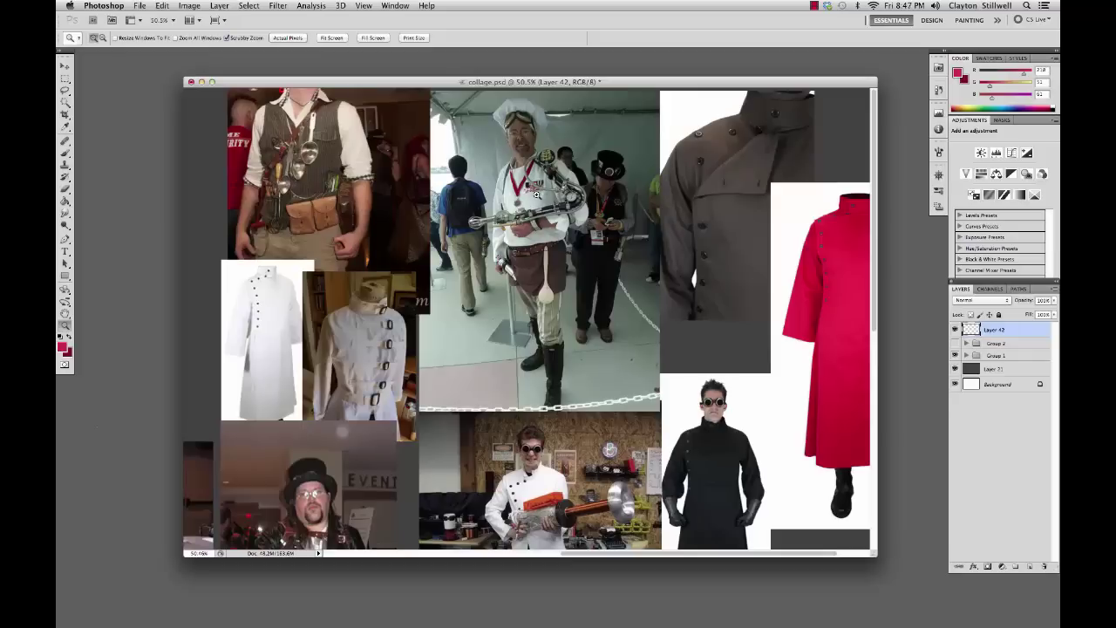
{"action": "left_click_drag", "start_coordinate": [539, 196], "coordinate": [574, 196]}
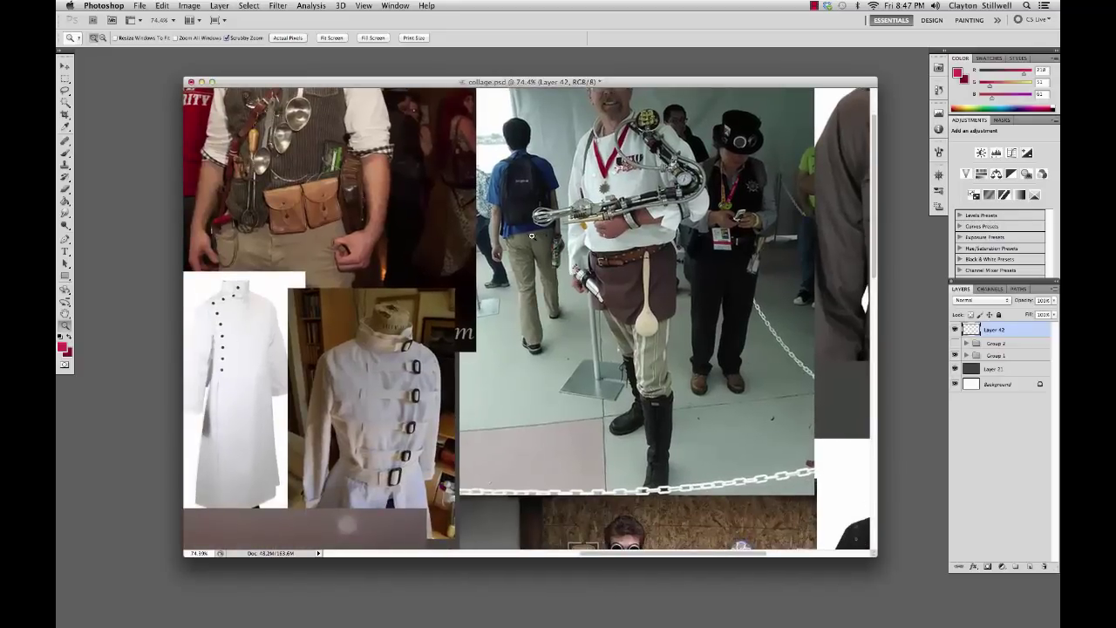
{"action": "scroll", "coordinate": [512, 237], "scroll_direction": "left", "scroll_amount": 5}
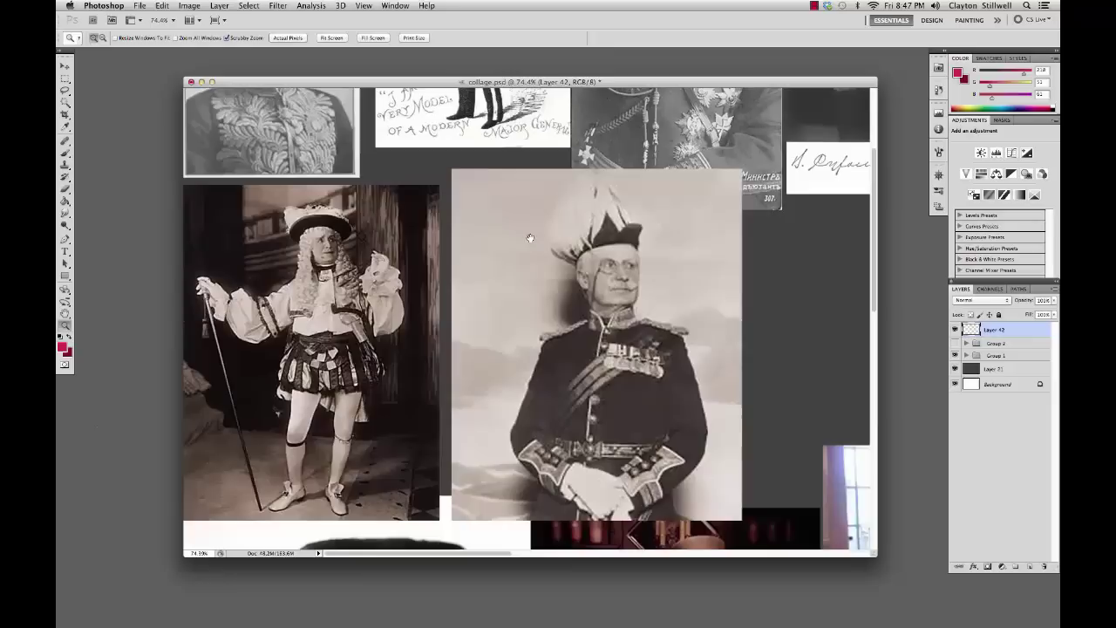
{"action": "scroll", "coordinate": [637, 222], "scroll_direction": "up", "scroll_amount": 5}
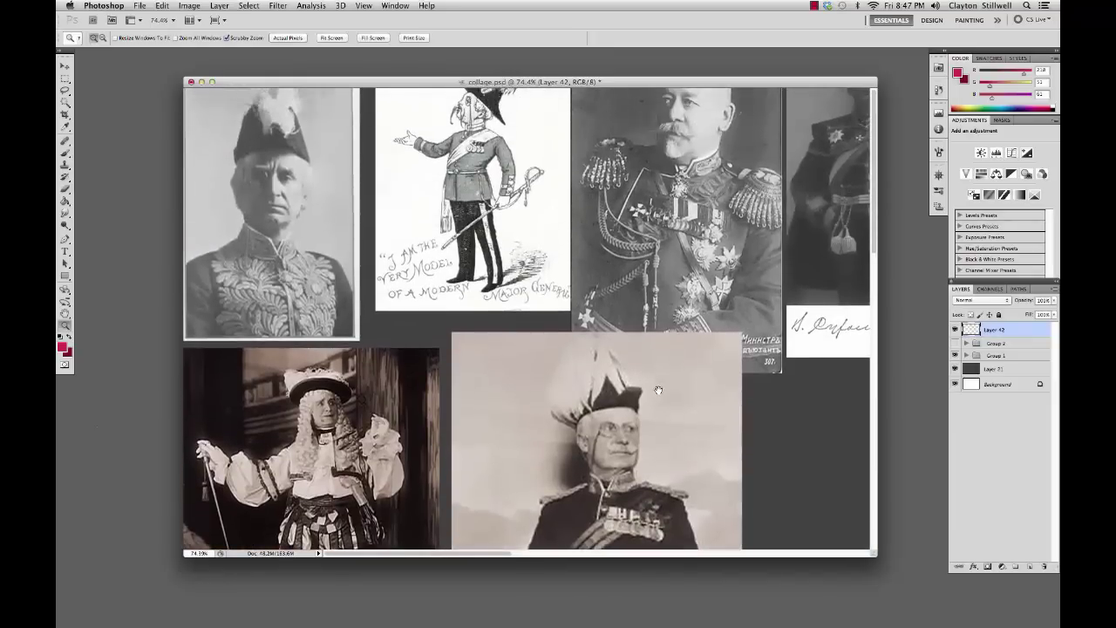
{"action": "left_click", "coordinate": [689, 200], "text": "alt"}
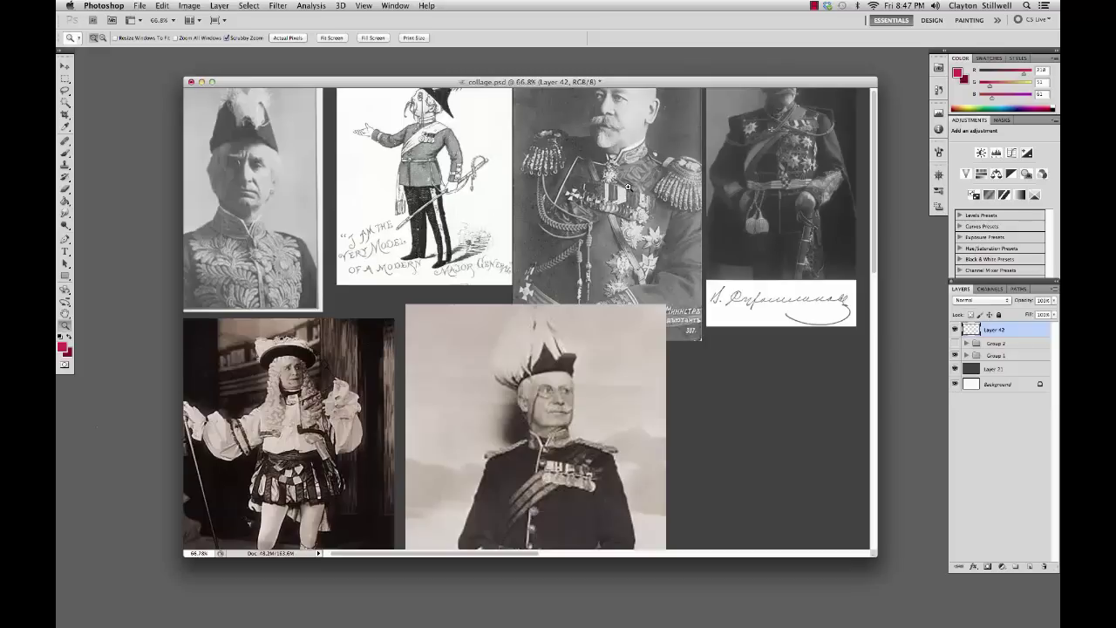
{"action": "scroll", "coordinate": [772, 174], "scroll_direction": "right", "scroll_amount": 3}
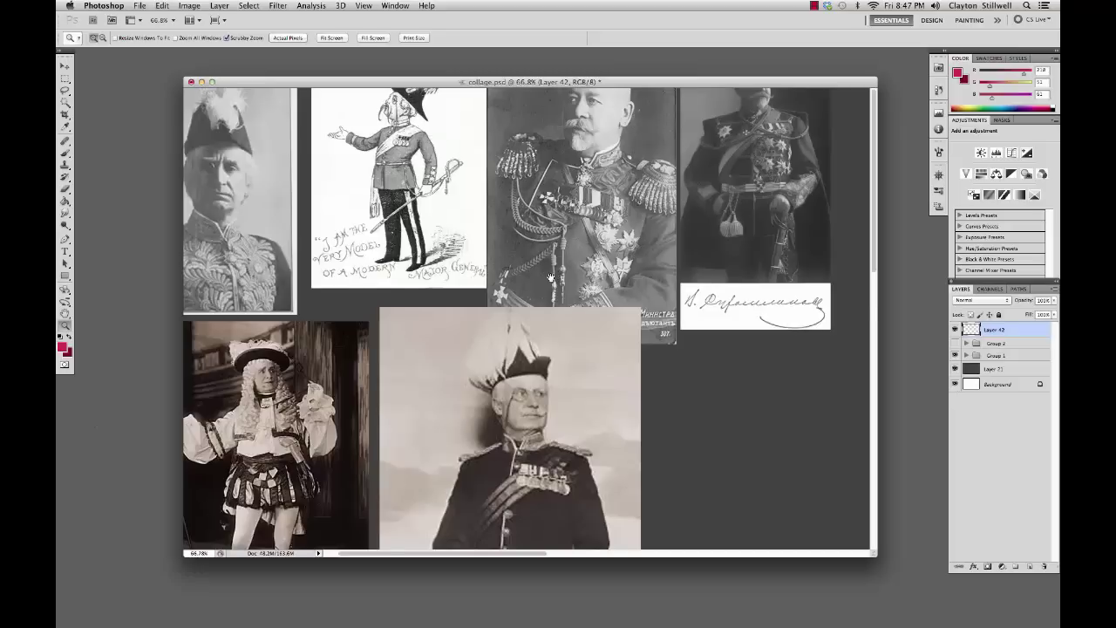
{"action": "left_click_drag", "start_coordinate": [554, 275], "coordinate": [577, 265]}
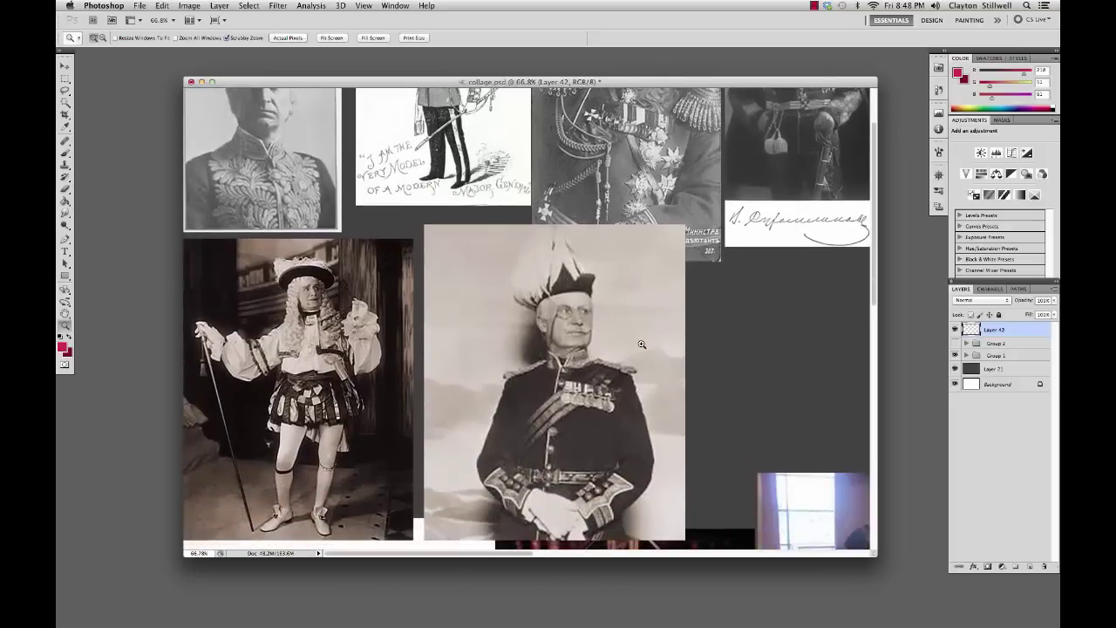
{"action": "scroll", "coordinate": [654, 312], "scroll_direction": "up", "scroll_amount": 3}
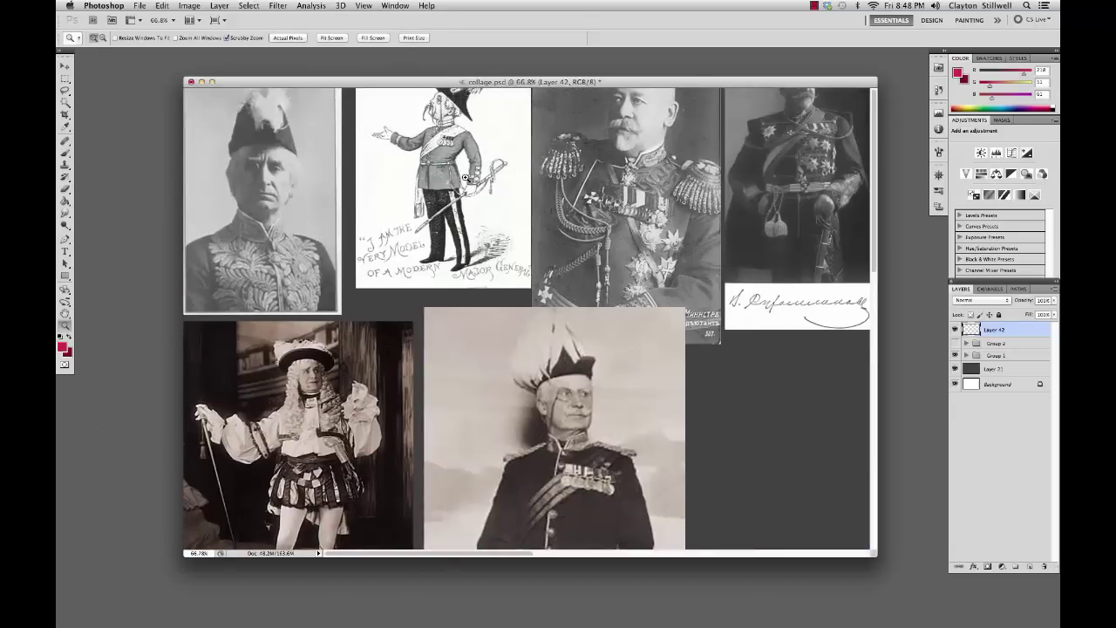
Step: Expand Group 1 to list its image layers and scroll through the collage
{"action": "left_click", "coordinate": [965, 355]}
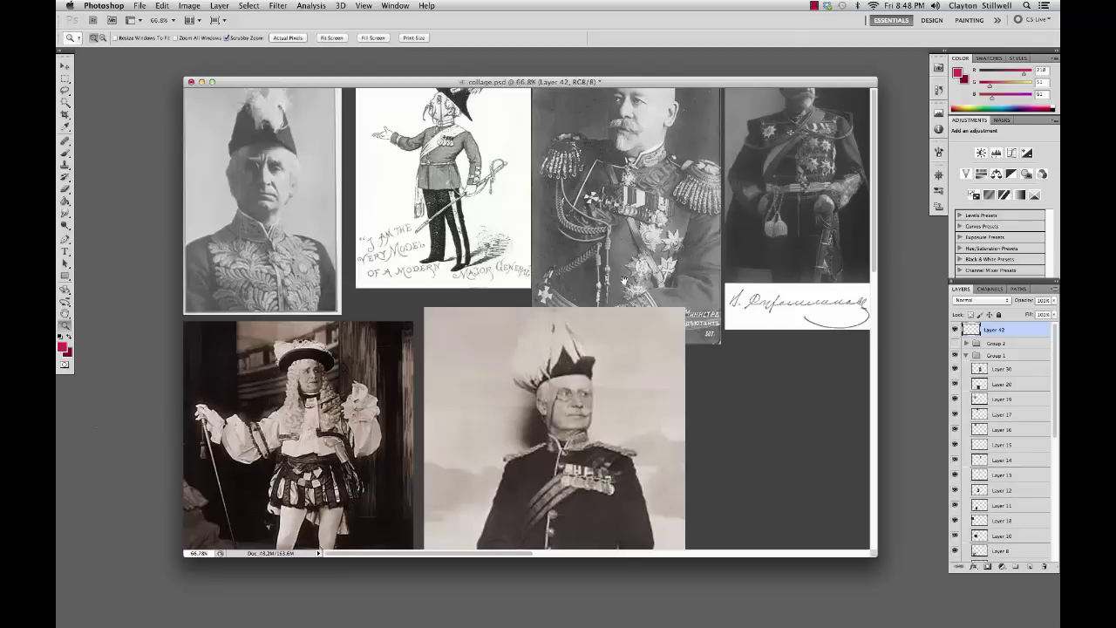
{"action": "scroll", "coordinate": [626, 281], "scroll_direction": "down", "scroll_amount": 5}
{"action": "scroll", "coordinate": [632, 299], "scroll_direction": "right", "scroll_amount": 3}
{"action": "scroll", "coordinate": [632, 299], "scroll_direction": "up", "scroll_amount": 2}
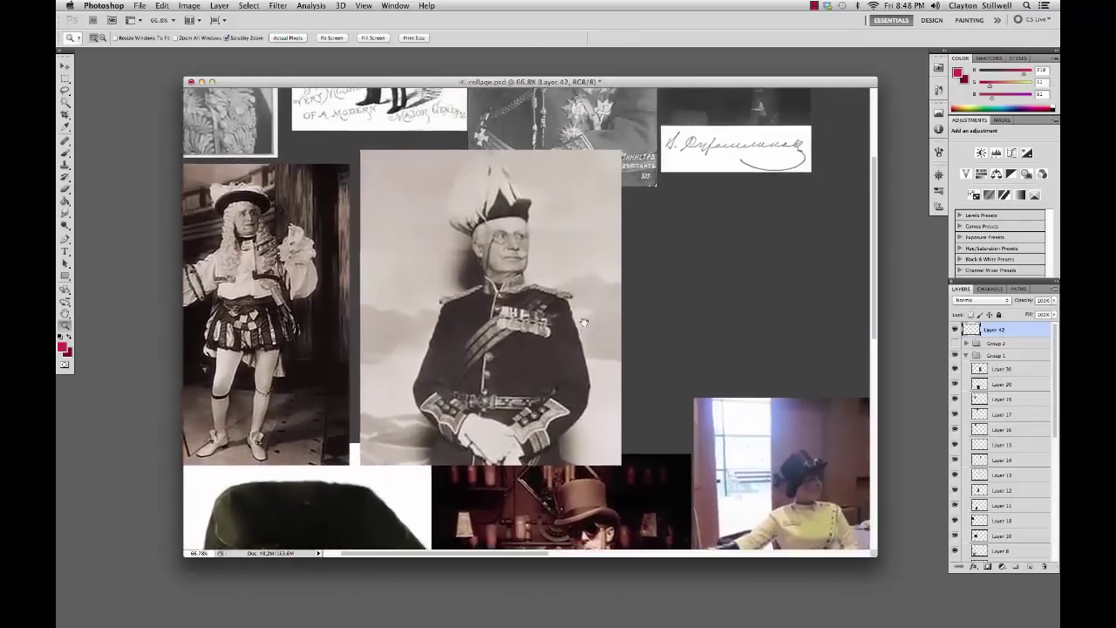
{"action": "scroll", "coordinate": [653, 305], "scroll_direction": "down", "scroll_amount": 3}
{"action": "scroll", "coordinate": [650, 301], "scroll_direction": "down", "scroll_amount": 3}
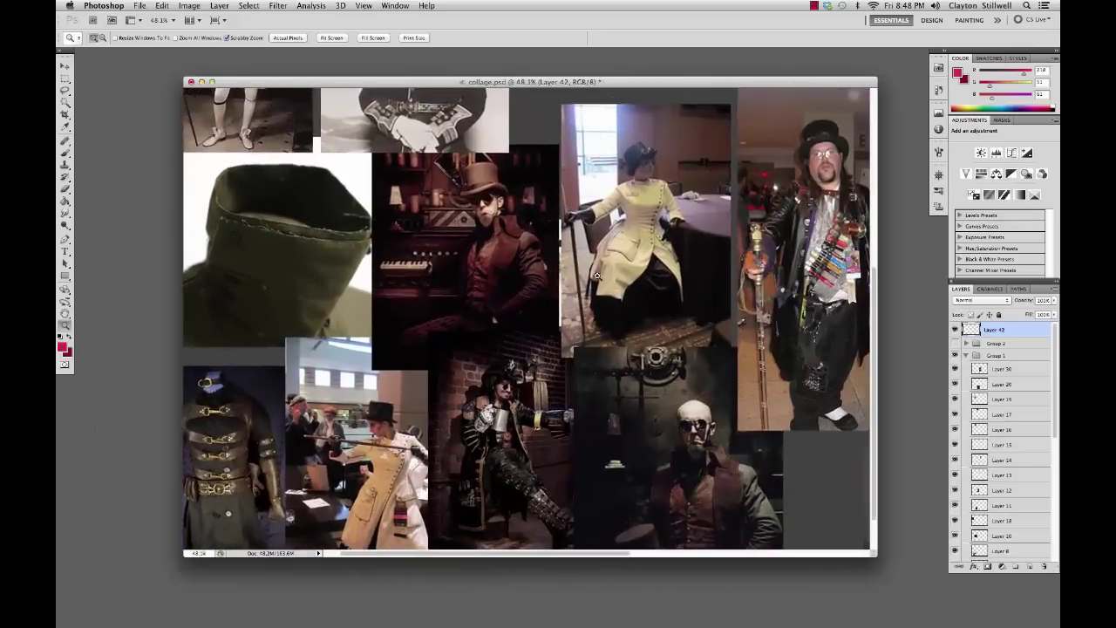
Step: Scroll further around the steampunk board, then zoom out to see it whole
{"action": "scroll", "coordinate": [634, 247], "scroll_direction": "up", "scroll_amount": 1}
{"action": "scroll", "coordinate": [634, 247], "scroll_direction": "right", "scroll_amount": 1}
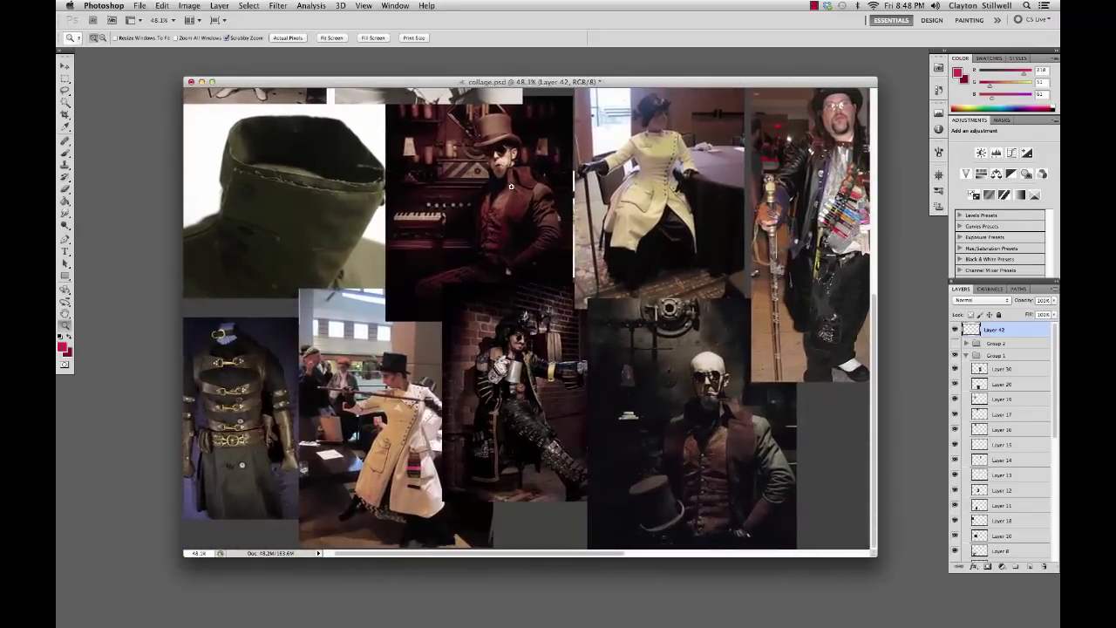
{"action": "scroll", "coordinate": [511, 185], "scroll_direction": "up", "scroll_amount": 7}
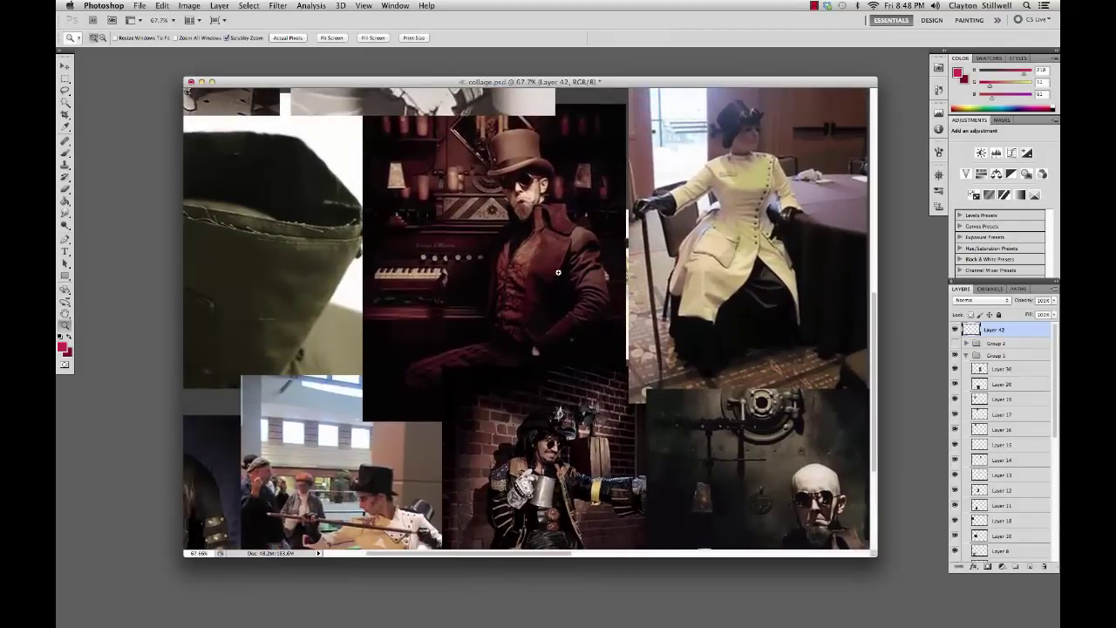
{"action": "scroll", "coordinate": [549, 375], "scroll_direction": "down", "scroll_amount": 5}
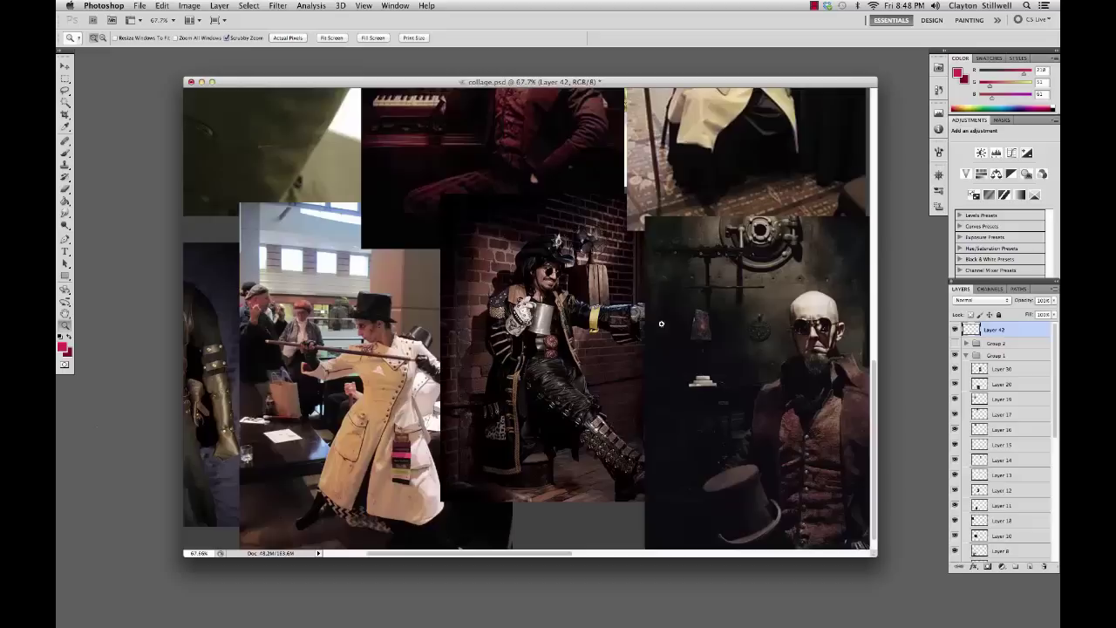
{"action": "scroll", "coordinate": [643, 389], "scroll_direction": "right", "scroll_amount": 3}
{"action": "scroll", "coordinate": [588, 353], "scroll_direction": "left", "scroll_amount": 8}
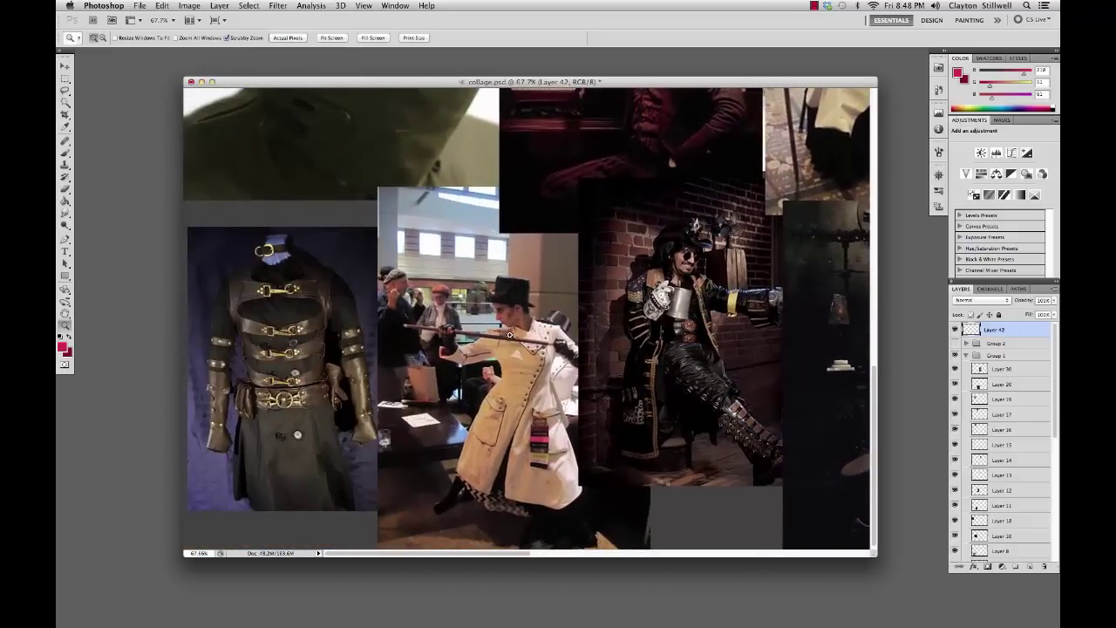
{"action": "left_click_drag", "start_coordinate": [592, 330], "coordinate": [558, 338]}
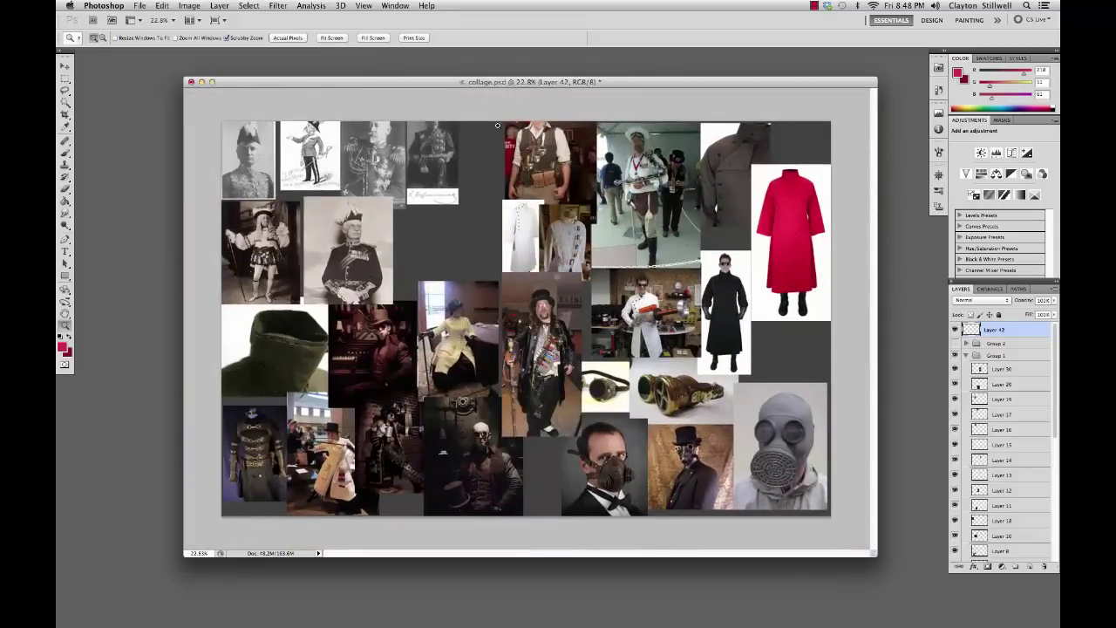
{"action": "left_click_drag", "start_coordinate": [572, 88], "coordinate": [570, 87]}
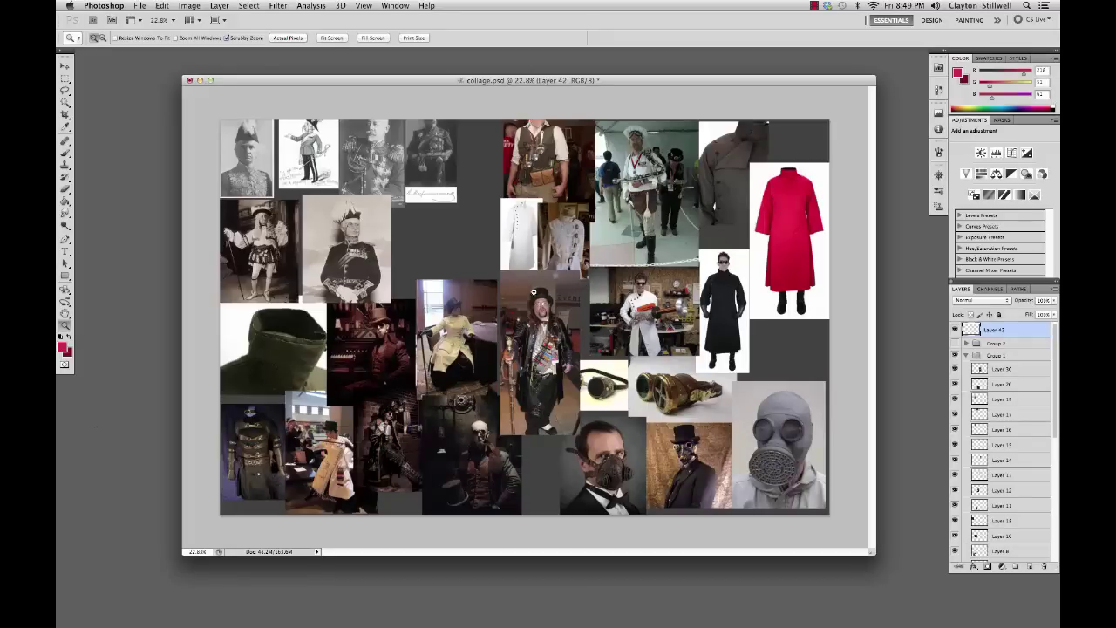
{"action": "left_click_drag", "start_coordinate": [351, 316], "coordinate": [427, 262]}
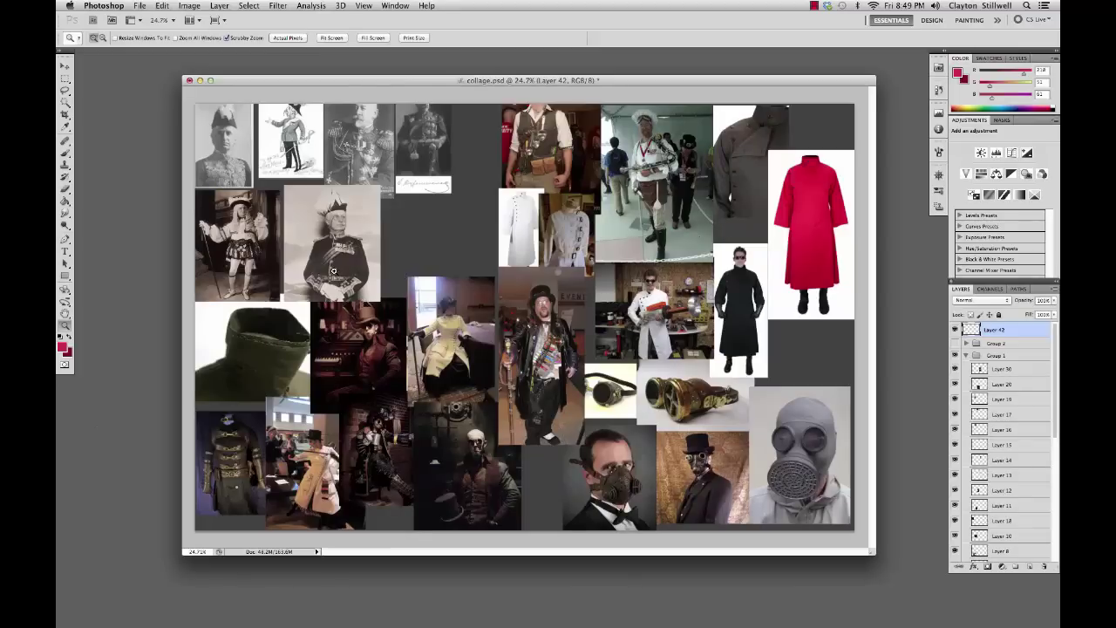
{"action": "left_click", "coordinate": [319, 268]}
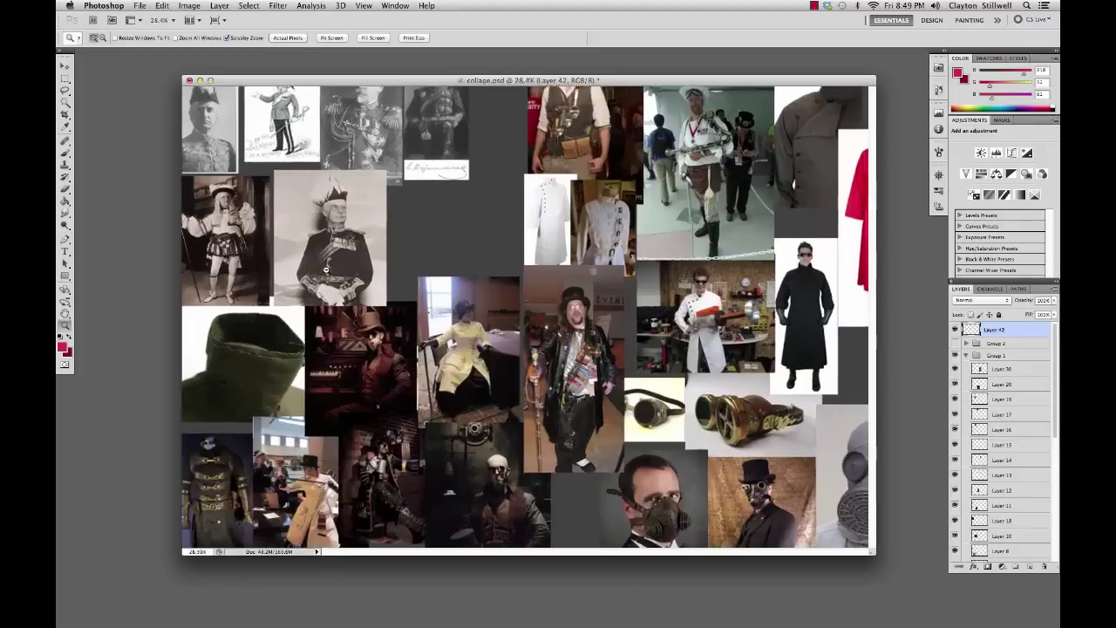
{"action": "left_click_drag", "start_coordinate": [444, 249], "coordinate": [480, 299]}
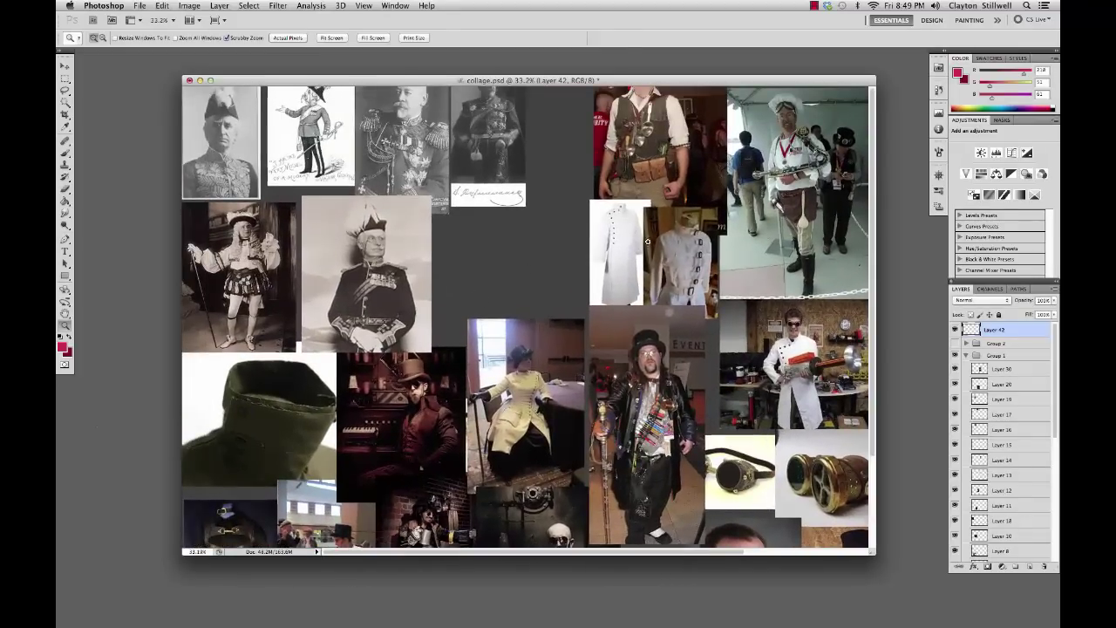
{"action": "left_click_drag", "start_coordinate": [682, 229], "coordinate": [676, 304]}
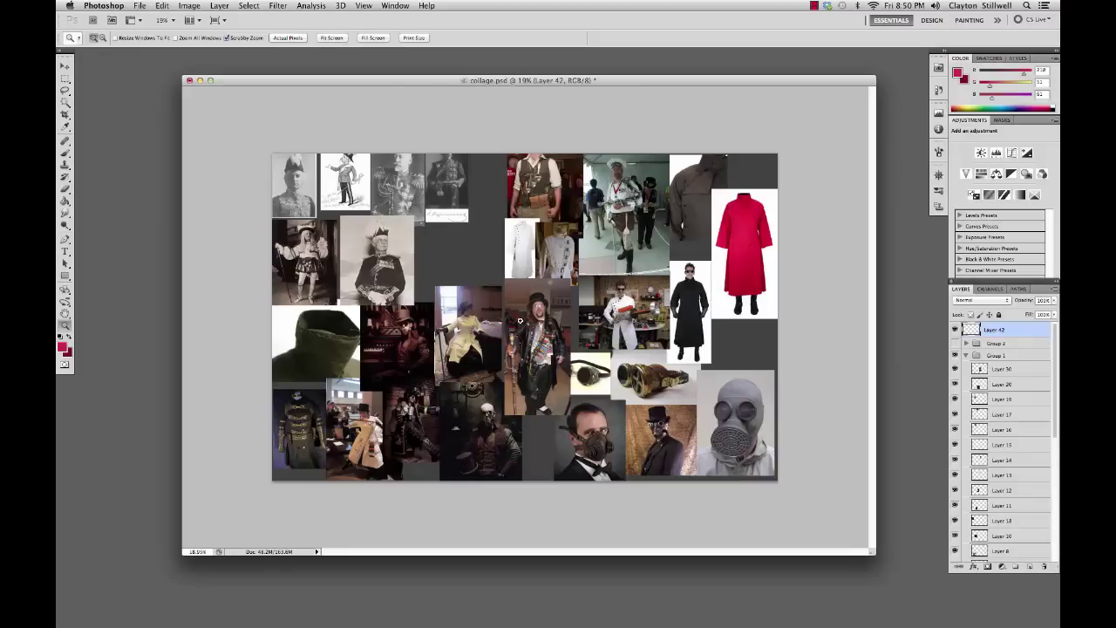
Step: Collapse Group 1, hide its steampunk images, and show Group 2's Wonka images
{"action": "left_click", "coordinate": [965, 355]}
{"action": "left_click", "coordinate": [965, 354]}
{"action": "left_click", "coordinate": [965, 355]}
{"action": "left_click", "coordinate": [953, 355]}
{"action": "left_click", "coordinate": [953, 343]}
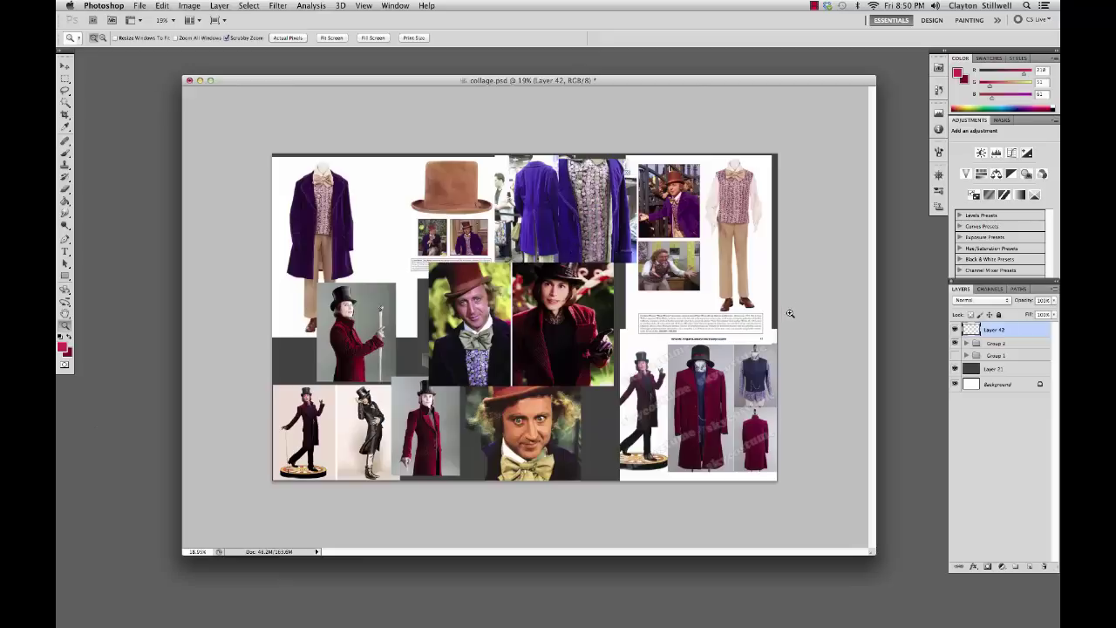
Step: Make Group 1 visible again, hide Group 2, and zoom in slightly on the collage
{"action": "left_click", "coordinate": [955, 356]}
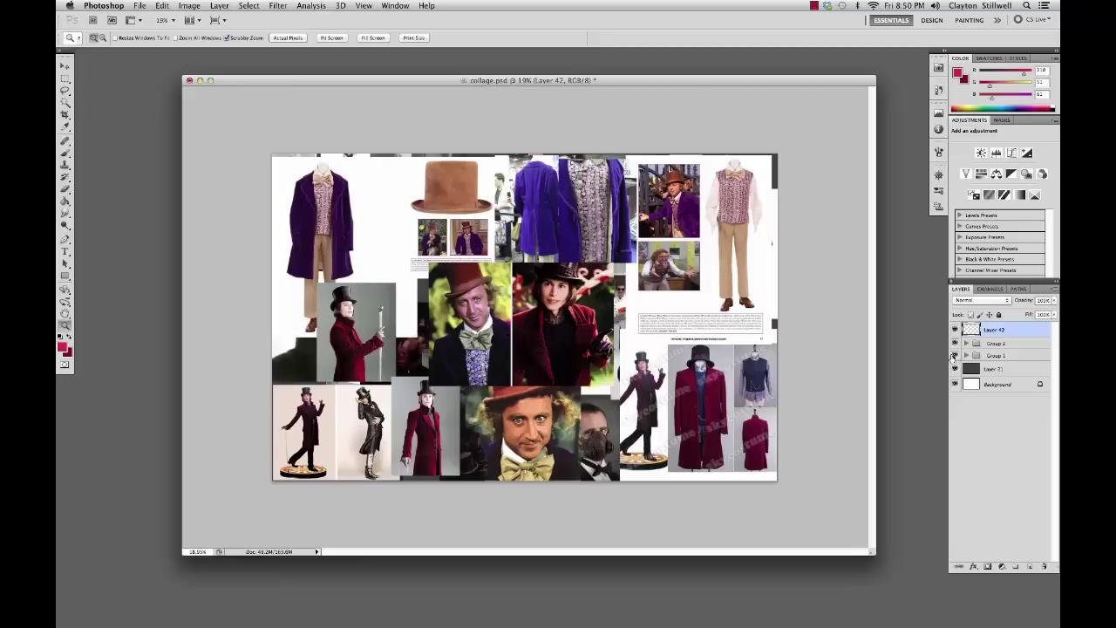
{"action": "left_click", "coordinate": [954, 343]}
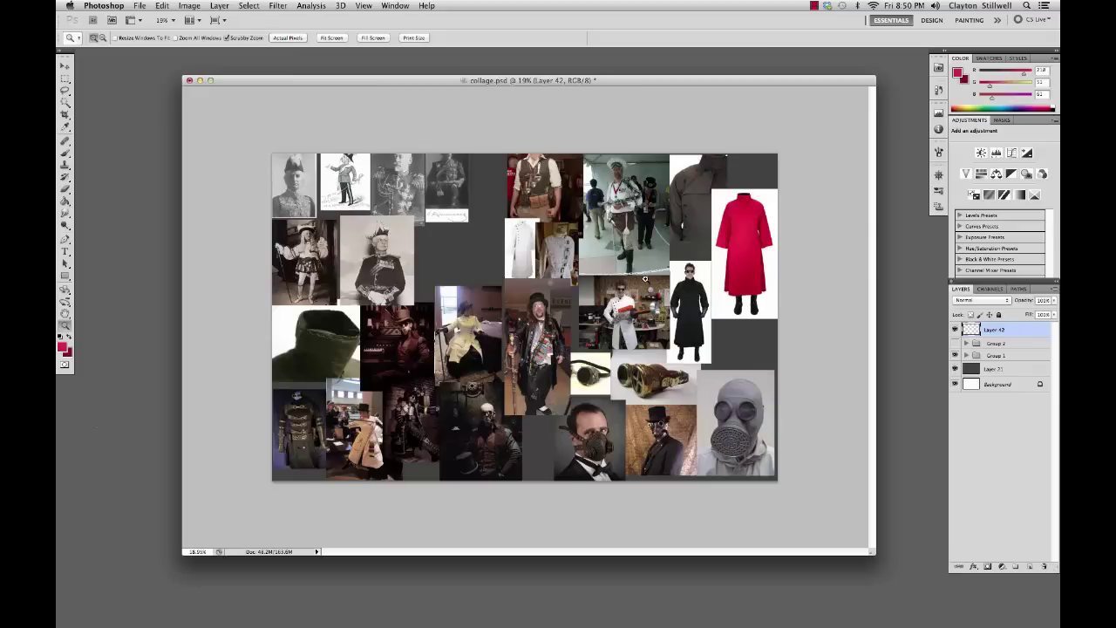
{"action": "left_click_drag", "start_coordinate": [663, 266], "coordinate": [674, 270]}
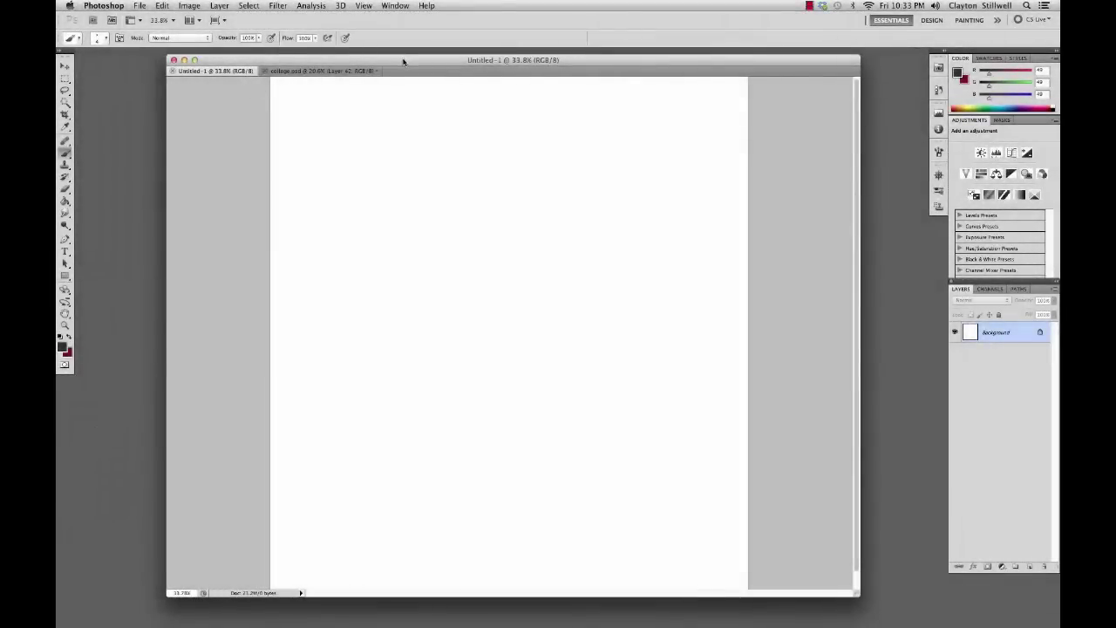
Step: On collage.psd, brush a red circle around the top-left photos, then undo it
{"action": "left_click_drag", "start_coordinate": [404, 55], "coordinate": [372, 64]}
{"action": "left_click", "coordinate": [369, 70]}
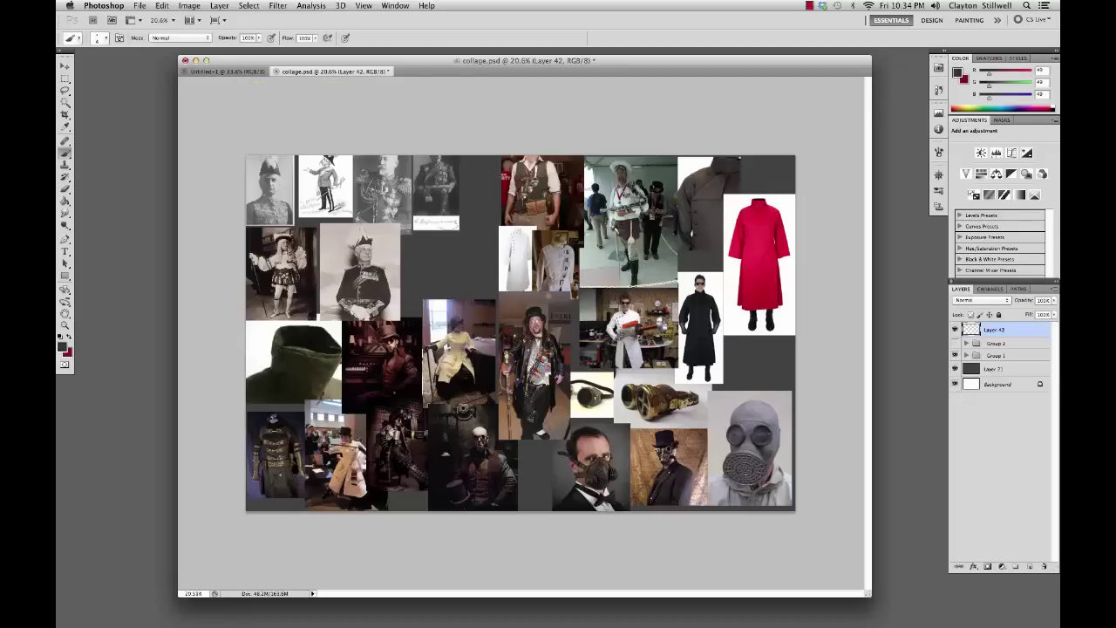
{"action": "left_click", "coordinate": [63, 347]}
{"action": "left_click", "coordinate": [654, 357]}
{"action": "left_click", "coordinate": [776, 359]}
{"action": "mouse_move", "coordinate": [343, 191]}
{"action": "left_mouse_down"}
{"action": "mouse_move", "coordinate": [340, 165]}
{"action": "mouse_move", "coordinate": [314, 178]}
{"action": "mouse_move", "coordinate": [325, 325]}
{"action": "mouse_move", "coordinate": [337, 168]}
{"action": "left_mouse_up"}
{"action": "left_click_drag", "start_coordinate": [397, 315], "coordinate": [293, 324]}
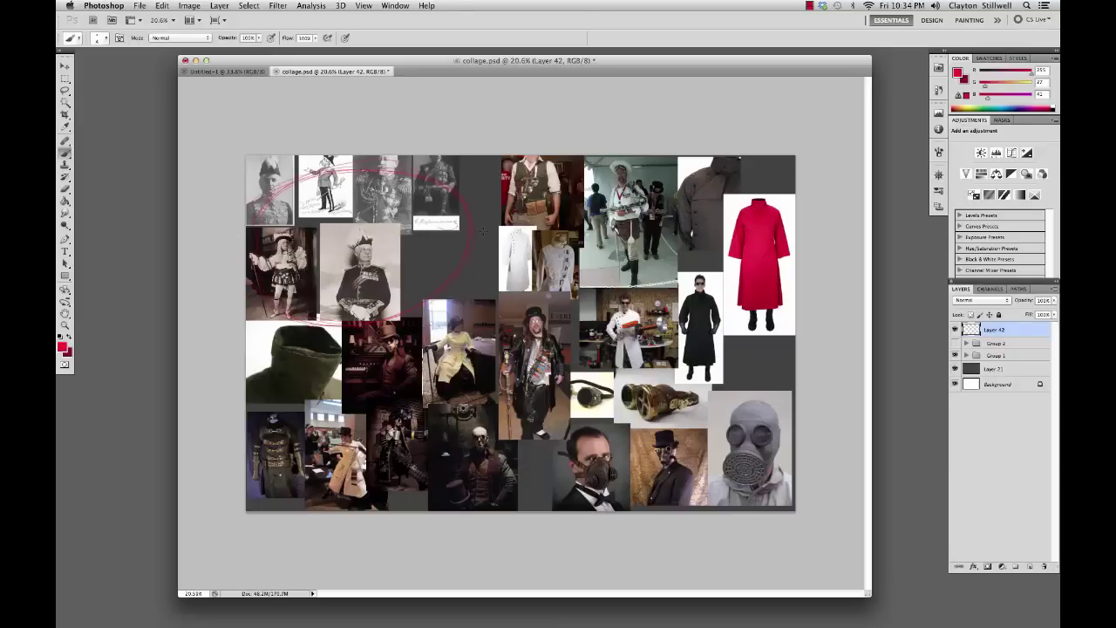
{"action": "key", "text": "super+alt+z"}
{"action": "key", "text": "super+alt+z"}
{"action": "key", "text": "super+alt+z"}
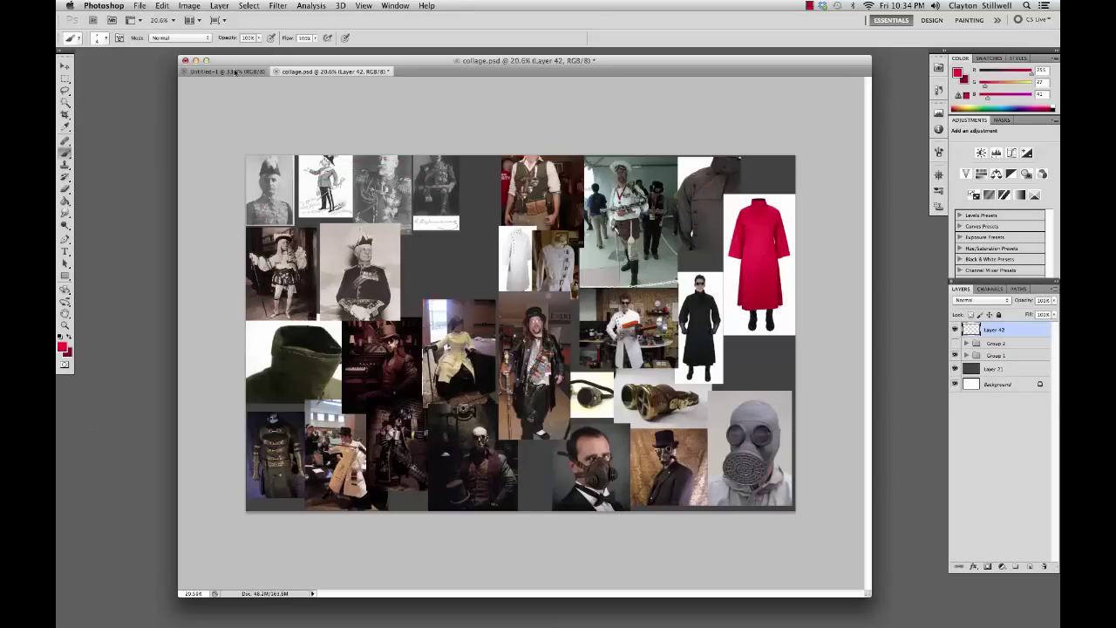
Step: Return to Untitled-1 and set the foreground colour to black
{"action": "left_click", "coordinate": [237, 74]}
{"action": "left_click", "coordinate": [62, 348]}
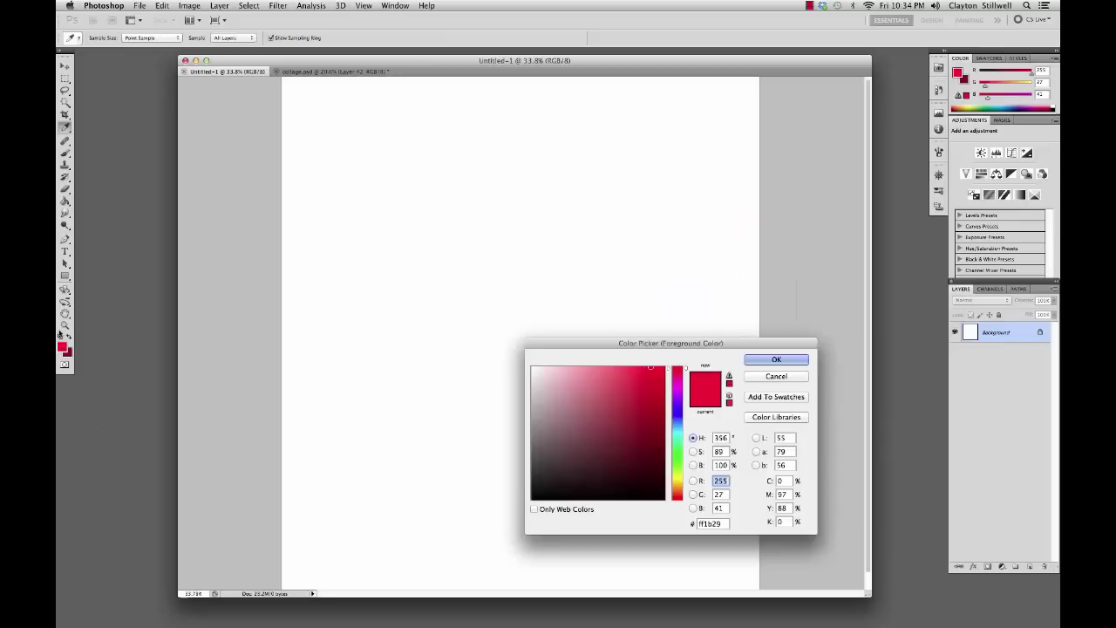
{"action": "left_click", "coordinate": [576, 480]}
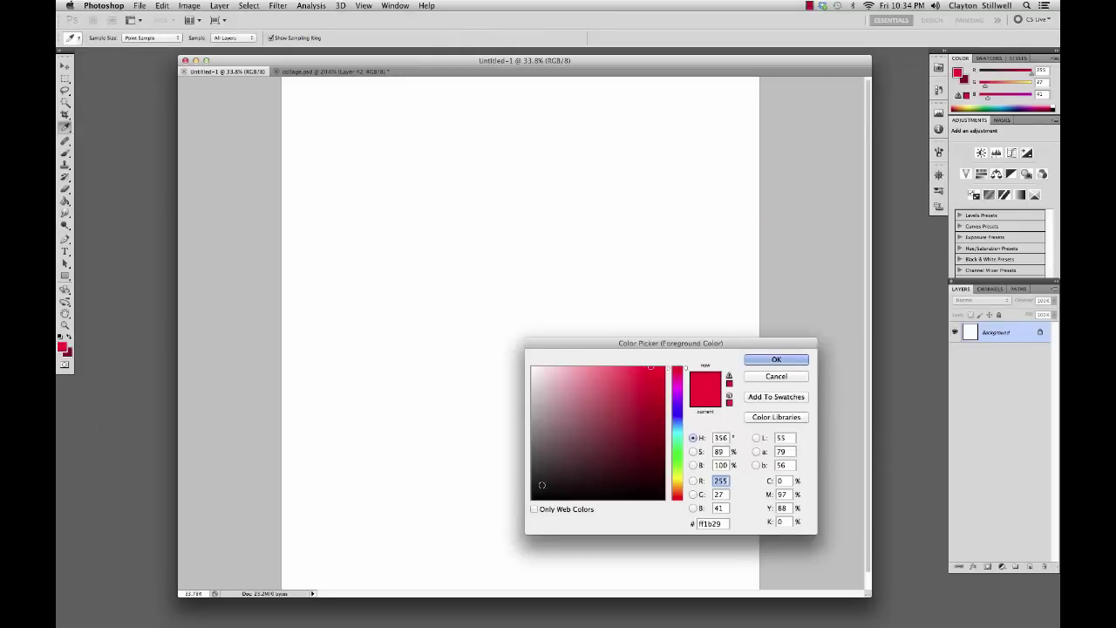
{"action": "left_click", "coordinate": [776, 359]}
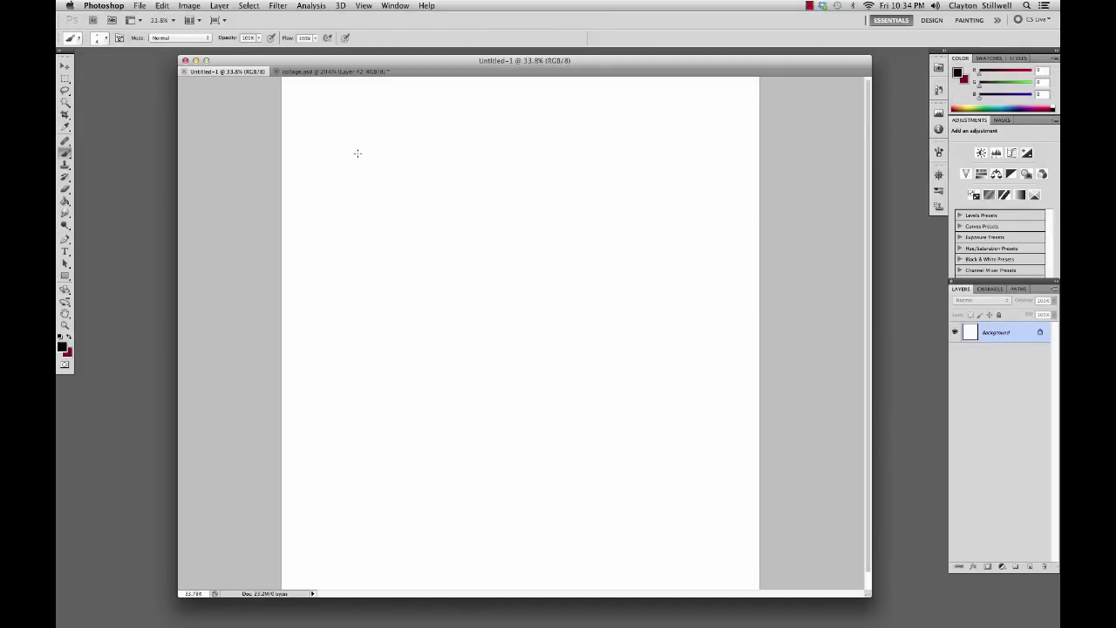
Step: Sketch the figure's hat and face marks, glancing at the collage for reference
{"action": "mouse_move", "coordinate": [357, 154]}
{"action": "left_mouse_down"}
{"action": "mouse_move", "coordinate": [379, 173]}
{"action": "mouse_move", "coordinate": [389, 168]}
{"action": "mouse_move", "coordinate": [358, 170]}
{"action": "mouse_move", "coordinate": [398, 171]}
{"action": "mouse_move", "coordinate": [379, 182]}
{"action": "mouse_move", "coordinate": [358, 171]}
{"action": "mouse_move", "coordinate": [366, 194]}
{"action": "mouse_move", "coordinate": [389, 175]}
{"action": "mouse_move", "coordinate": [363, 210]}
{"action": "mouse_move", "coordinate": [383, 200]}
{"action": "mouse_move", "coordinate": [364, 200]}
{"action": "mouse_move", "coordinate": [362, 260]}
{"action": "mouse_move", "coordinate": [376, 288]}
{"action": "mouse_move", "coordinate": [378, 206]}
{"action": "mouse_move", "coordinate": [363, 232]}
{"action": "mouse_move", "coordinate": [364, 196]}
{"action": "mouse_move", "coordinate": [381, 223]}
{"action": "left_mouse_up"}
{"action": "key", "text": "super+z"}
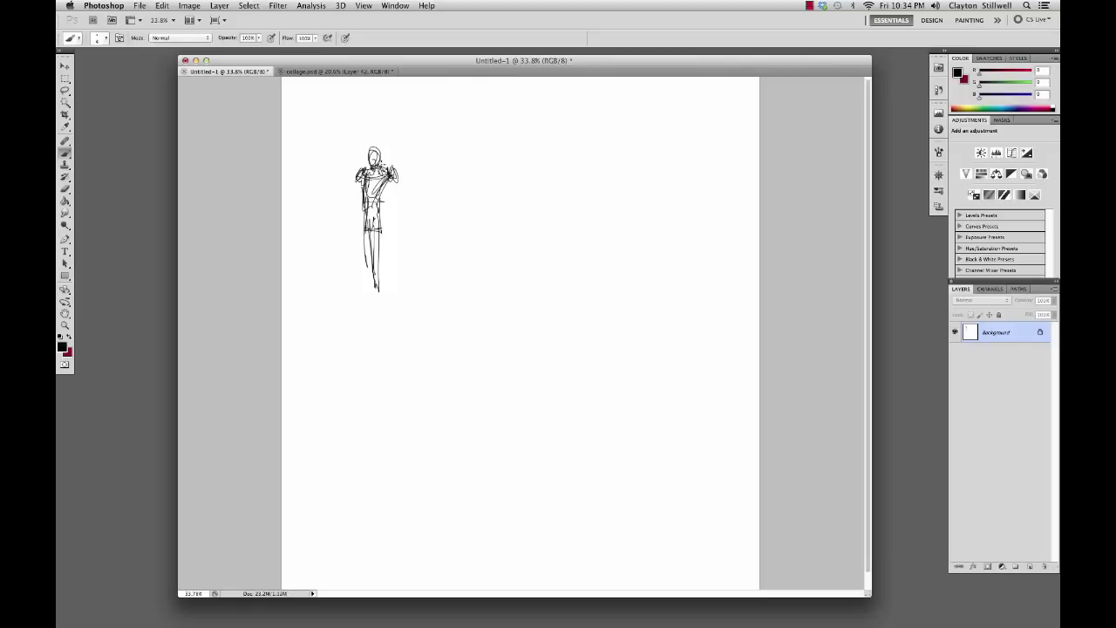
{"action": "mouse_move", "coordinate": [375, 150]}
{"action": "left_mouse_down"}
{"action": "mouse_move", "coordinate": [363, 140]}
{"action": "mouse_move", "coordinate": [391, 150]}
{"action": "mouse_move", "coordinate": [366, 140]}
{"action": "mouse_move", "coordinate": [383, 148]}
{"action": "mouse_move", "coordinate": [377, 131]}
{"action": "left_mouse_up"}
{"action": "left_click", "coordinate": [348, 72]}
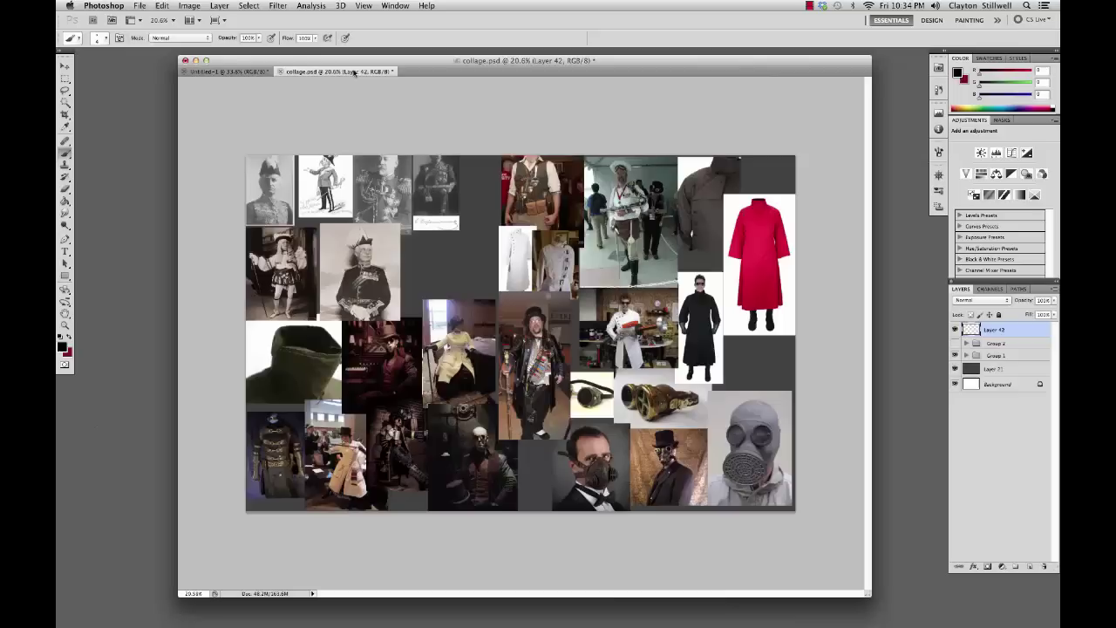
{"action": "left_click", "coordinate": [252, 71]}
{"action": "mouse_move", "coordinate": [374, 157]}
{"action": "left_mouse_down"}
{"action": "mouse_move", "coordinate": [353, 178]}
{"action": "mouse_move", "coordinate": [393, 183]}
{"action": "mouse_move", "coordinate": [357, 189]}
{"action": "mouse_move", "coordinate": [355, 203]}
{"action": "mouse_move", "coordinate": [395, 185]}
{"action": "mouse_move", "coordinate": [355, 185]}
{"action": "mouse_move", "coordinate": [353, 195]}
{"action": "mouse_move", "coordinate": [392, 178]}
{"action": "mouse_move", "coordinate": [394, 191]}
{"action": "mouse_move", "coordinate": [353, 226]}
{"action": "mouse_move", "coordinate": [350, 210]}
{"action": "mouse_move", "coordinate": [361, 242]}
{"action": "left_mouse_up"}
Step: Sketch the figure's arms, longer legs and feet, and darken the torso
{"action": "mouse_move", "coordinate": [394, 188]}
{"action": "left_mouse_down"}
{"action": "mouse_move", "coordinate": [385, 233]}
{"action": "mouse_move", "coordinate": [394, 225]}
{"action": "mouse_move", "coordinate": [368, 298]}
{"action": "left_mouse_up"}
{"action": "left_click_drag", "start_coordinate": [366, 218], "coordinate": [357, 261]}
{"action": "left_click_drag", "start_coordinate": [362, 192], "coordinate": [358, 218]}
{"action": "left_click_drag", "start_coordinate": [364, 152], "coordinate": [378, 166]}
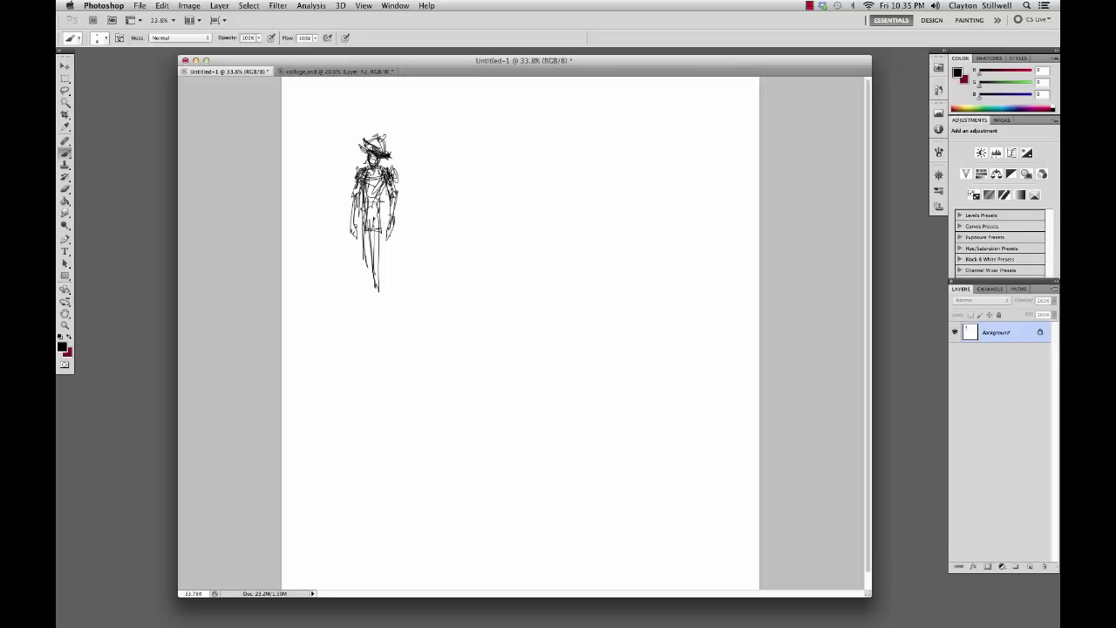
{"action": "mouse_move", "coordinate": [378, 229]}
{"action": "left_mouse_down"}
{"action": "mouse_move", "coordinate": [379, 284]}
{"action": "mouse_move", "coordinate": [363, 267]}
{"action": "mouse_move", "coordinate": [368, 296]}
{"action": "left_mouse_up"}
{"action": "left_click_drag", "start_coordinate": [371, 249], "coordinate": [377, 300]}
{"action": "mouse_move", "coordinate": [378, 239]}
{"action": "left_mouse_down"}
{"action": "mouse_move", "coordinate": [376, 297]}
{"action": "mouse_move", "coordinate": [380, 246]}
{"action": "left_mouse_up"}
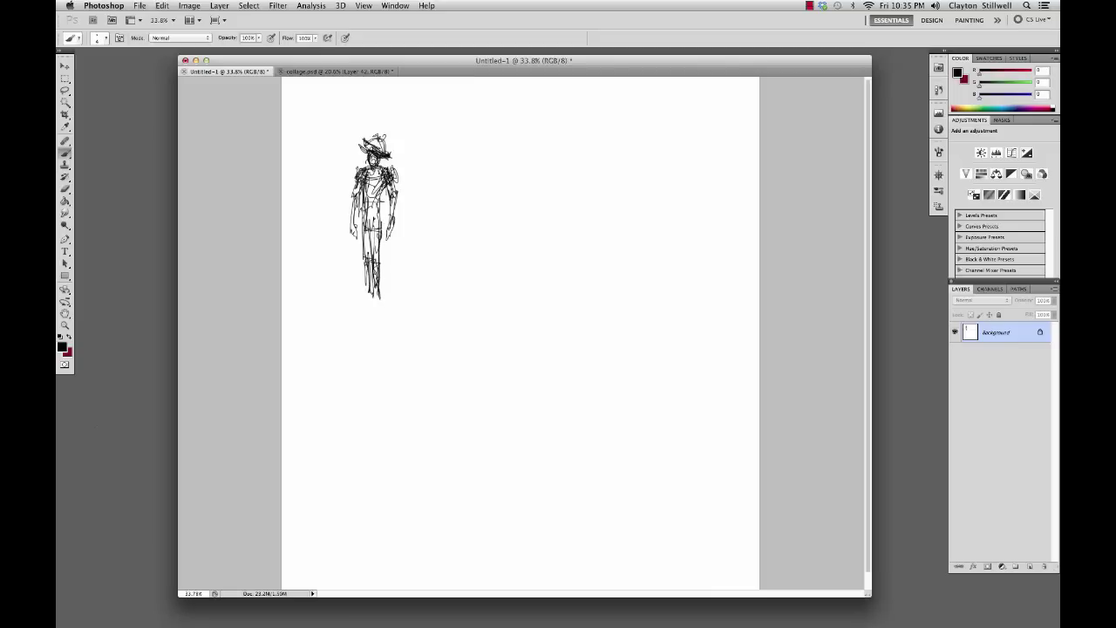
{"action": "mouse_move", "coordinate": [375, 285]}
{"action": "left_mouse_down"}
{"action": "mouse_move", "coordinate": [360, 295]}
{"action": "mouse_move", "coordinate": [391, 301]}
{"action": "left_mouse_up"}
{"action": "mouse_move", "coordinate": [375, 183]}
{"action": "left_mouse_down"}
{"action": "mouse_move", "coordinate": [387, 215]}
{"action": "mouse_move", "coordinate": [361, 193]}
{"action": "mouse_move", "coordinate": [374, 176]}
{"action": "mouse_move", "coordinate": [382, 211]}
{"action": "mouse_move", "coordinate": [386, 194]}
{"action": "left_mouse_up"}
Step: Enlarge the brush, outline the figure's tunic and shade the chest dark
{"action": "key", "text": "super+z"}
{"action": "key", "text": "bracketright"}
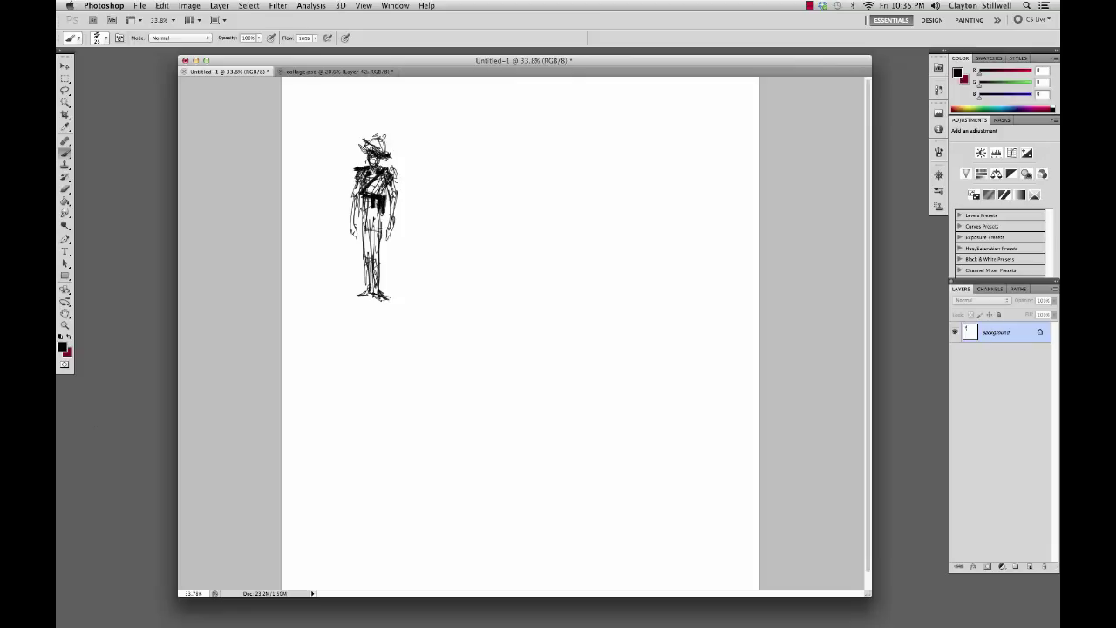
{"action": "mouse_move", "coordinate": [396, 164]}
{"action": "left_mouse_down"}
{"action": "mouse_move", "coordinate": [385, 171]}
{"action": "mouse_move", "coordinate": [391, 151]}
{"action": "mouse_move", "coordinate": [375, 143]}
{"action": "left_mouse_up"}
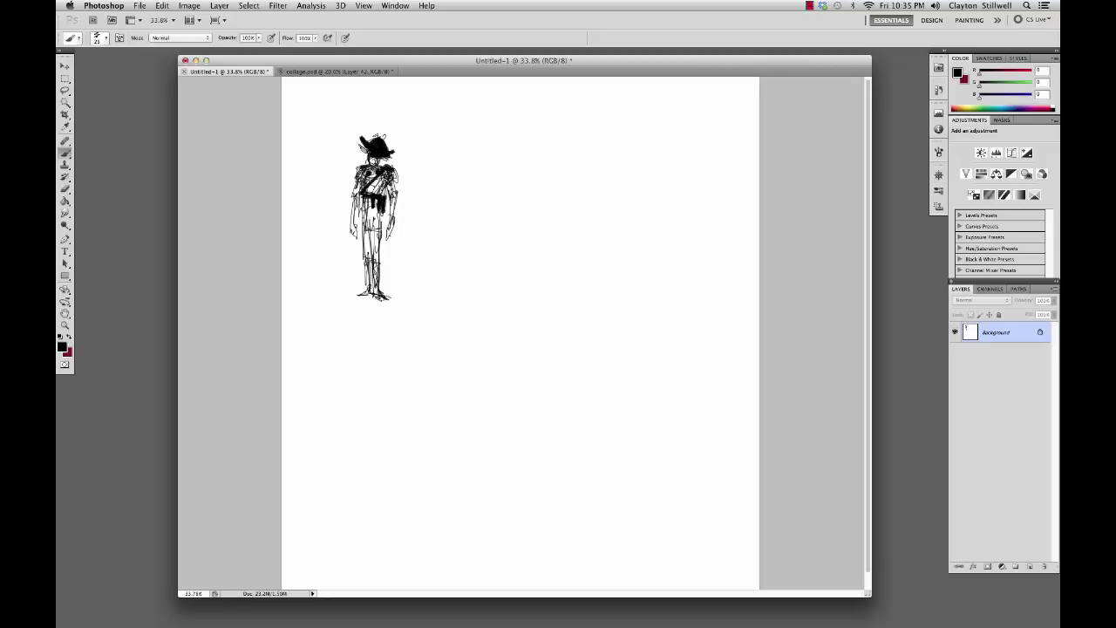
{"action": "key", "text": "super+z"}
{"action": "key", "text": "super+z"}
{"action": "mouse_move", "coordinate": [363, 196]}
{"action": "left_mouse_down"}
{"action": "mouse_move", "coordinate": [361, 237]}
{"action": "mouse_move", "coordinate": [380, 235]}
{"action": "left_mouse_up"}
{"action": "mouse_move", "coordinate": [384, 208]}
{"action": "left_mouse_down"}
{"action": "mouse_move", "coordinate": [385, 239]}
{"action": "mouse_move", "coordinate": [359, 237]}
{"action": "mouse_move", "coordinate": [379, 235]}
{"action": "mouse_move", "coordinate": [362, 274]}
{"action": "left_mouse_up"}
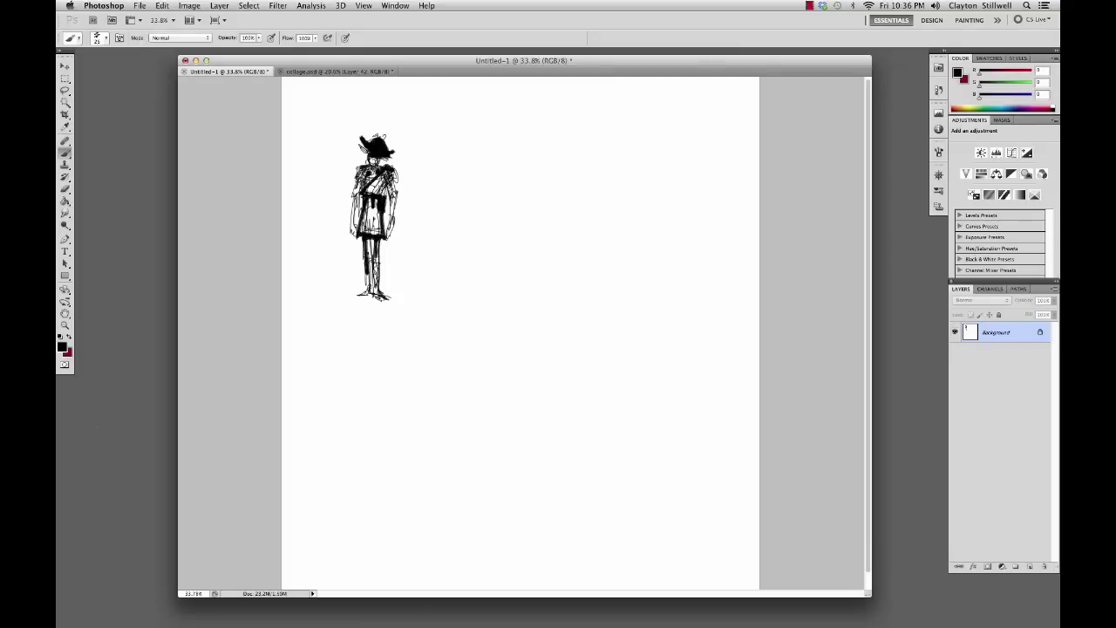
{"action": "mouse_move", "coordinate": [382, 184]}
{"action": "left_mouse_down"}
{"action": "mouse_move", "coordinate": [392, 199]}
{"action": "mouse_move", "coordinate": [361, 193]}
{"action": "mouse_move", "coordinate": [393, 225]}
{"action": "mouse_move", "coordinate": [351, 225]}
{"action": "mouse_move", "coordinate": [351, 241]}
{"action": "mouse_move", "coordinate": [353, 223]}
{"action": "mouse_move", "coordinate": [348, 234]}
{"action": "mouse_move", "coordinate": [358, 281]}
{"action": "left_mouse_up"}
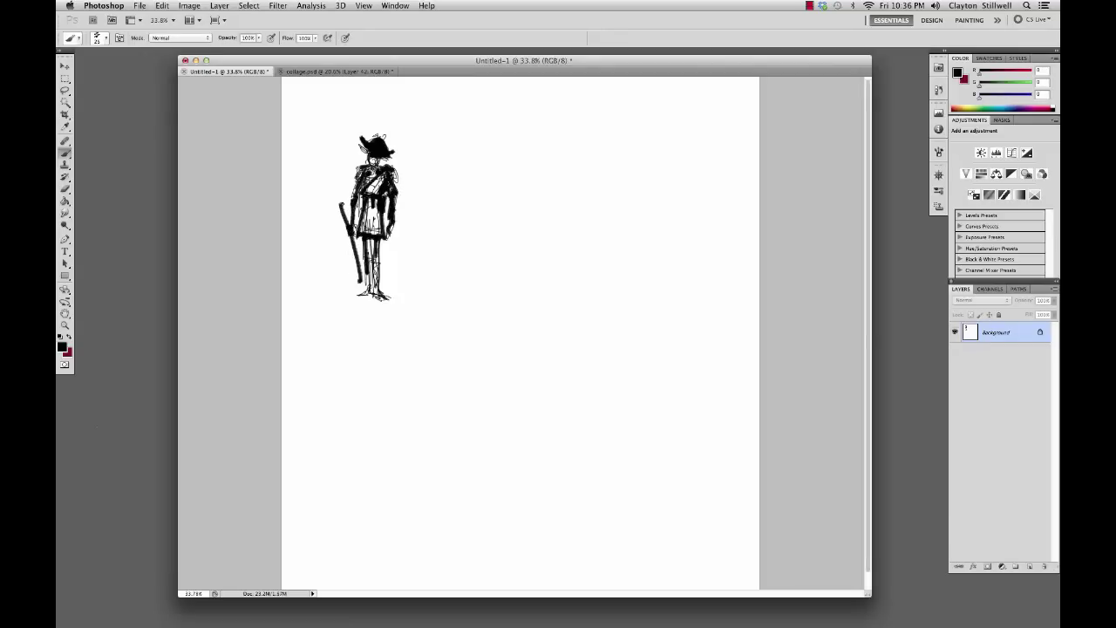
Step: Thicken the cane's knob and darken the figure's feet, lower legs and torso
{"action": "mouse_move", "coordinate": [340, 202]}
{"action": "left_mouse_down"}
{"action": "mouse_move", "coordinate": [328, 190]}
{"action": "mouse_move", "coordinate": [341, 210]}
{"action": "left_mouse_up"}
{"action": "key", "text": "super+z"}
{"action": "mouse_move", "coordinate": [363, 274]}
{"action": "left_mouse_down"}
{"action": "mouse_move", "coordinate": [368, 295]}
{"action": "mouse_move", "coordinate": [389, 301]}
{"action": "left_mouse_up"}
{"action": "mouse_move", "coordinate": [374, 251]}
{"action": "left_mouse_down"}
{"action": "mouse_move", "coordinate": [375, 291]}
{"action": "mouse_move", "coordinate": [364, 291]}
{"action": "left_mouse_up"}
{"action": "mouse_move", "coordinate": [366, 224]}
{"action": "left_mouse_down"}
{"action": "mouse_move", "coordinate": [365, 256]}
{"action": "mouse_move", "coordinate": [390, 304]}
{"action": "left_mouse_up"}
Step: Try grey torso strokes and a feather plume on the hat, undoing both
{"action": "key", "text": "x"}
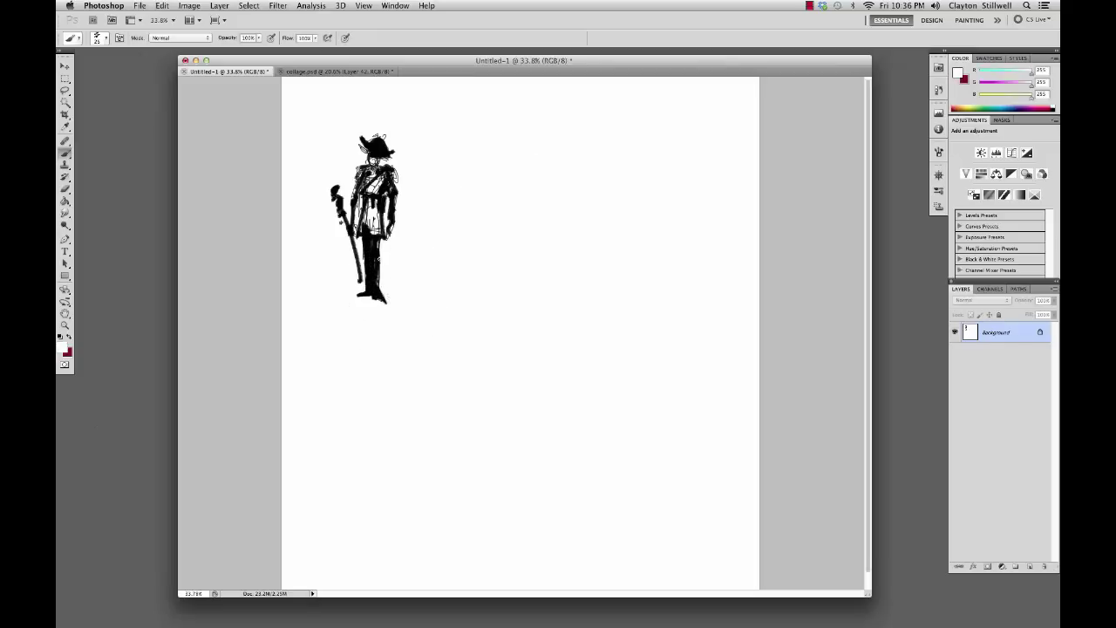
{"action": "left_click", "coordinate": [376, 240], "text": "alt"}
{"action": "mouse_move", "coordinate": [380, 232]}
{"action": "left_mouse_down"}
{"action": "mouse_move", "coordinate": [380, 280]}
{"action": "mouse_move", "coordinate": [377, 233]}
{"action": "left_mouse_up"}
{"action": "key", "text": "super+z"}
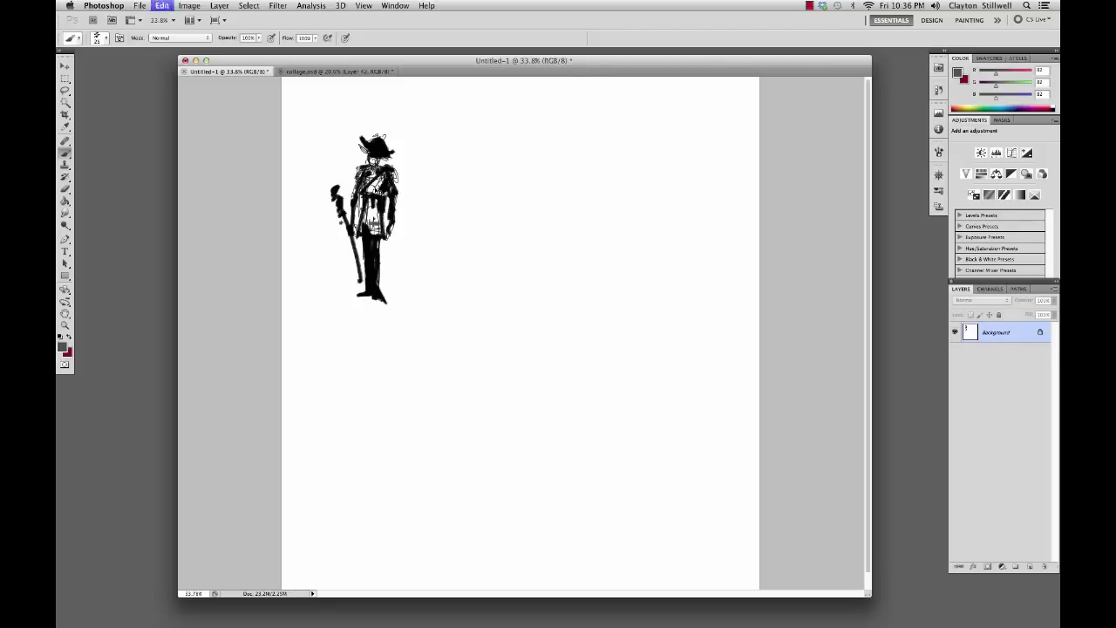
{"action": "left_click", "coordinate": [374, 157], "text": "alt"}
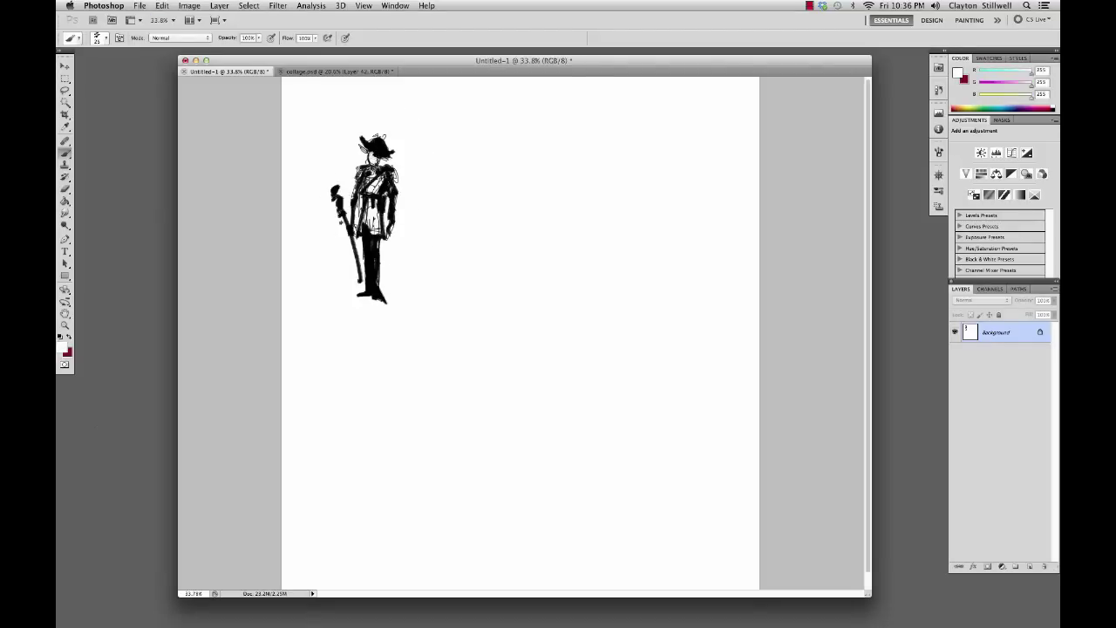
{"action": "left_click", "coordinate": [375, 153], "text": "alt"}
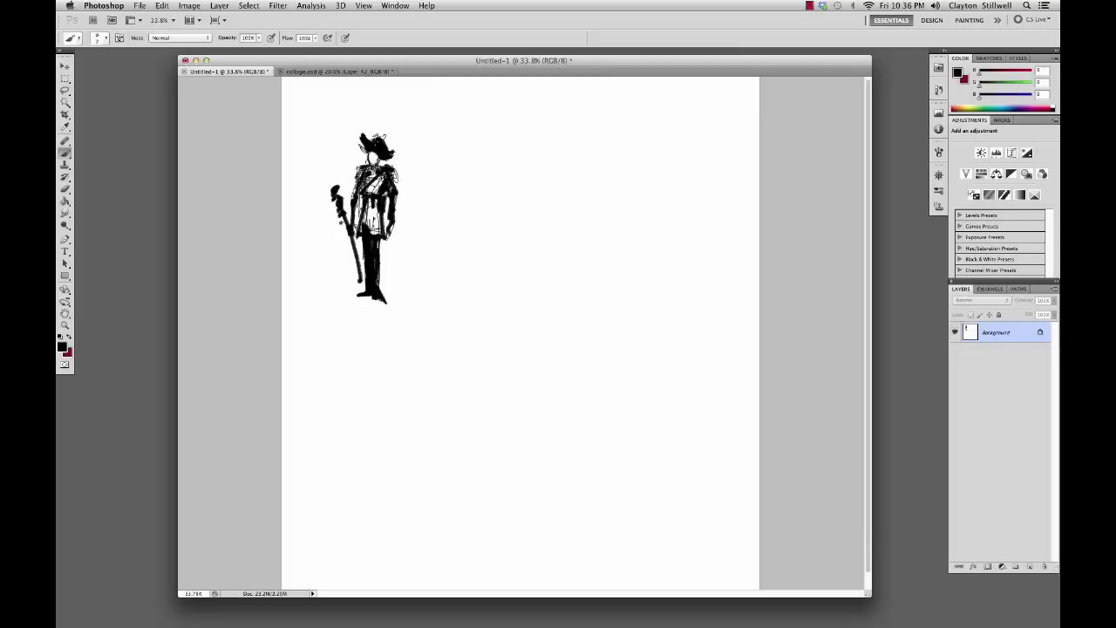
{"action": "mouse_move", "coordinate": [382, 137]}
{"action": "left_mouse_down"}
{"action": "mouse_move", "coordinate": [401, 127]}
{"action": "mouse_move", "coordinate": [407, 141]}
{"action": "left_mouse_up"}
{"action": "key", "text": "super+z"}
{"action": "left_click", "coordinate": [336, 71]}
{"action": "left_click", "coordinate": [234, 71]}
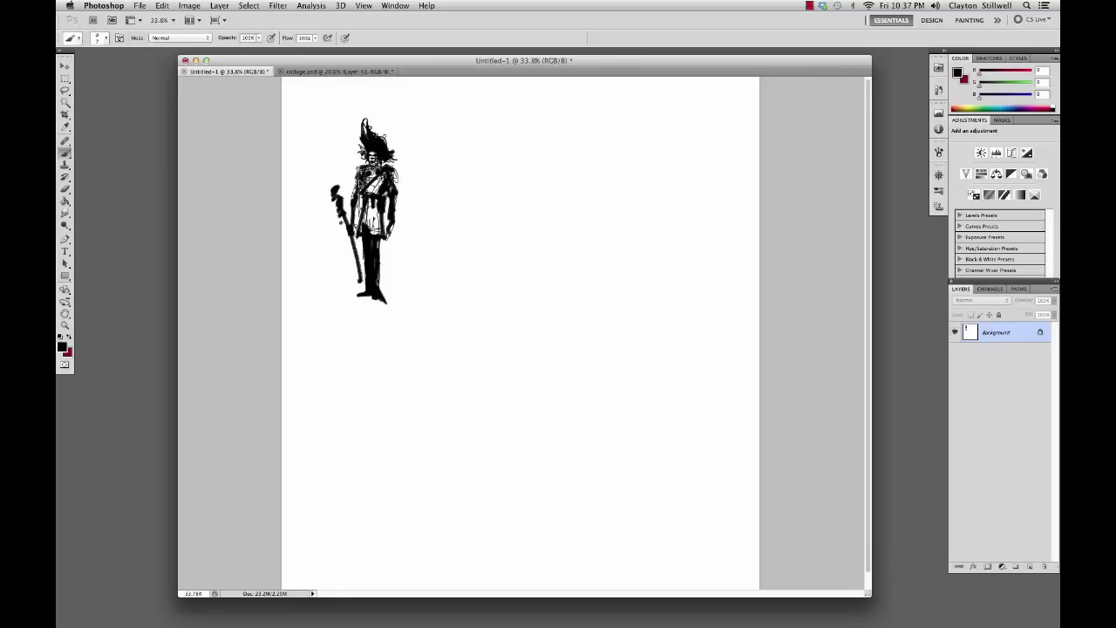
Step: Darken beside the chest and the right leg and hip in black
{"action": "mouse_move", "coordinate": [359, 169]}
{"action": "left_mouse_down"}
{"action": "mouse_move", "coordinate": [354, 179]}
{"action": "mouse_move", "coordinate": [398, 187]}
{"action": "left_mouse_up"}
{"action": "left_click", "coordinate": [410, 160], "text": "alt"}
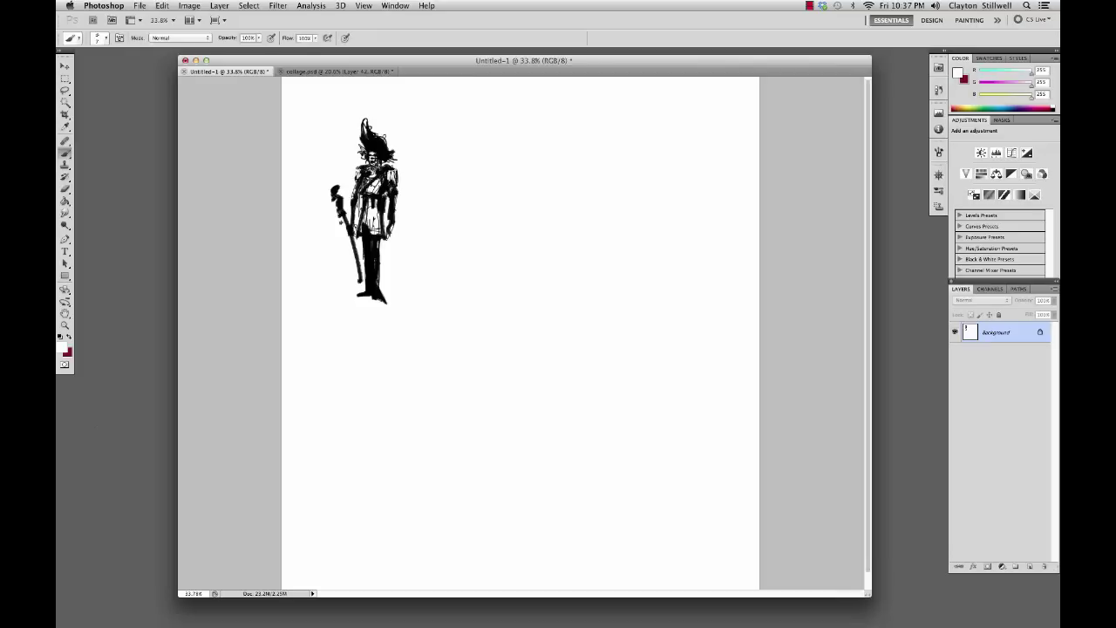
{"action": "left_click", "coordinate": [389, 190], "text": "alt"}
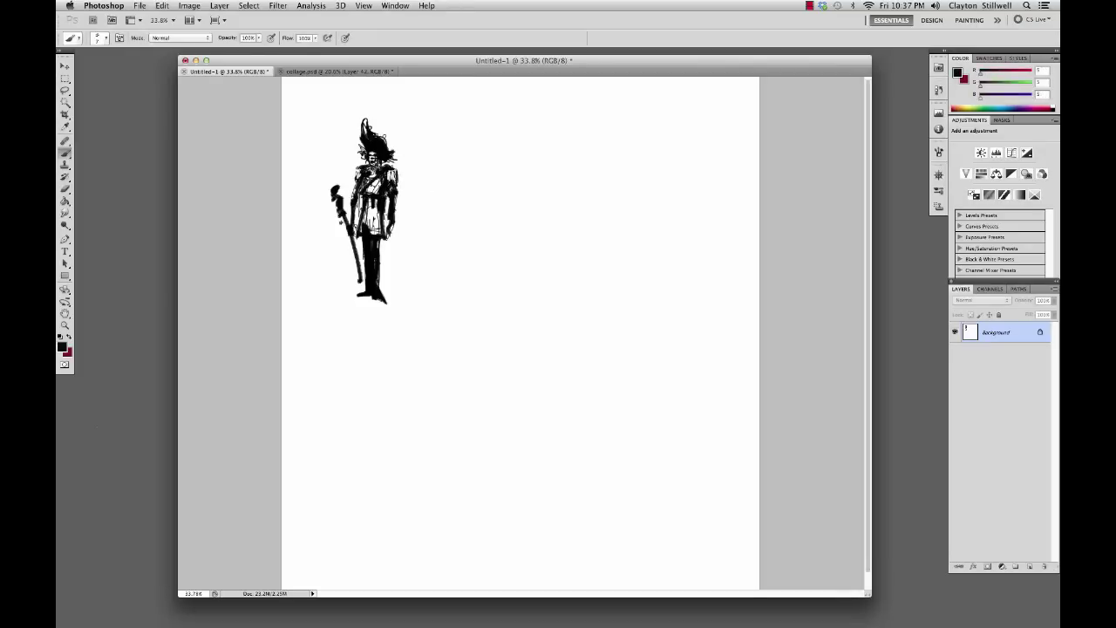
{"action": "left_click_drag", "start_coordinate": [385, 215], "coordinate": [384, 243]}
{"action": "key", "text": "super+z"}
{"action": "key", "text": "e"}
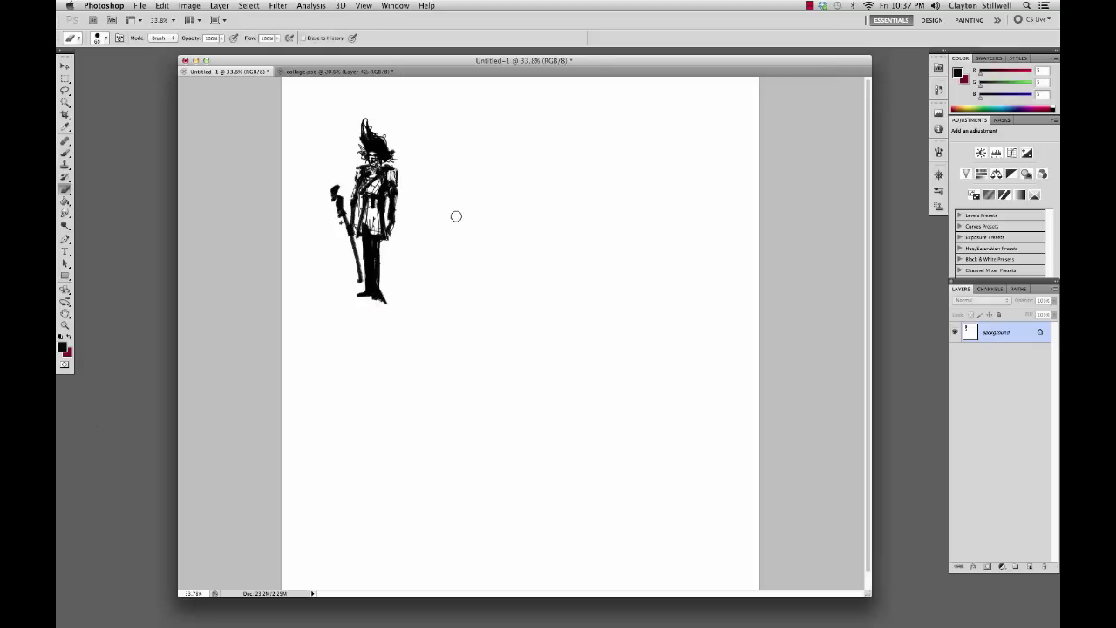
{"action": "key", "text": "b"}
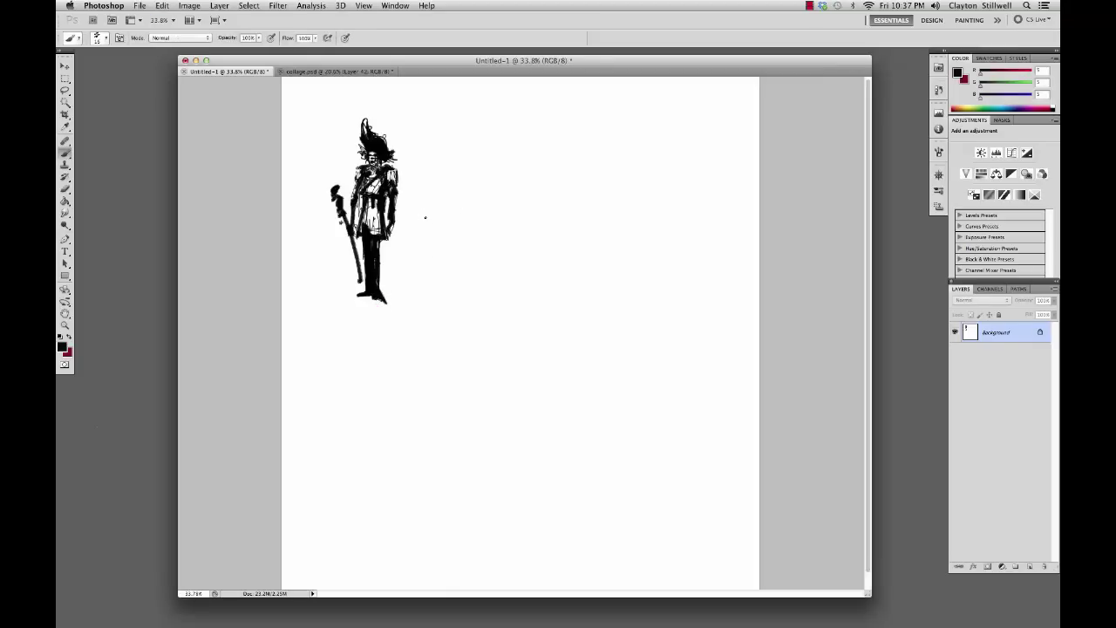
Step: Add a new Layer 1 and make the brush slightly smaller
{"action": "left_click", "coordinate": [219, 5]}
{"action": "mouse_move", "coordinate": [228, 24]}
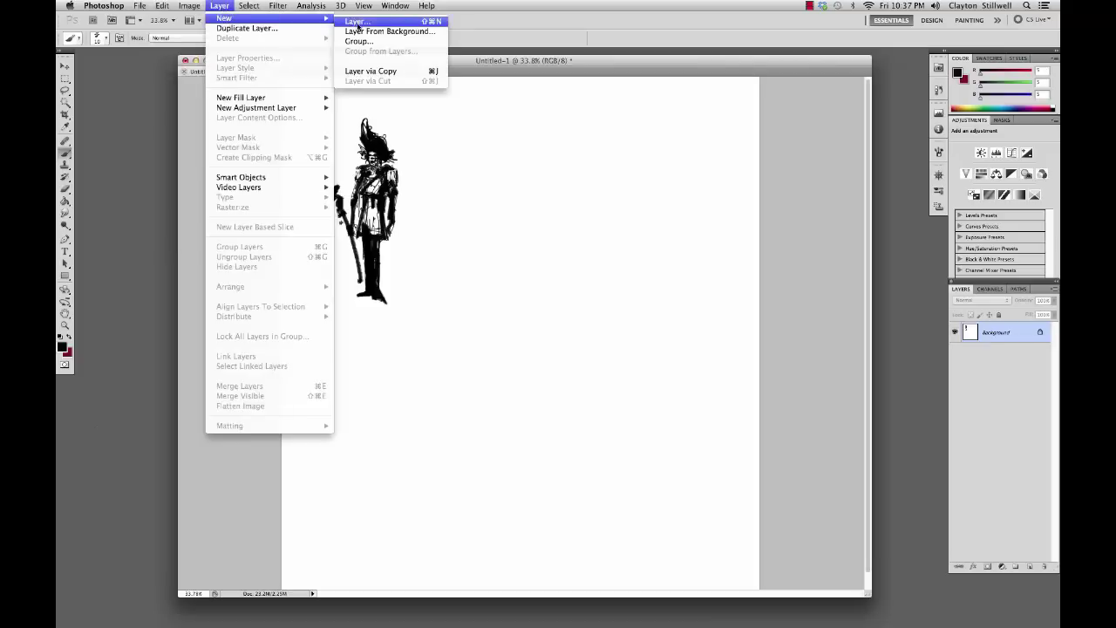
{"action": "left_click", "coordinate": [366, 24]}
{"action": "key", "text": "Return"}
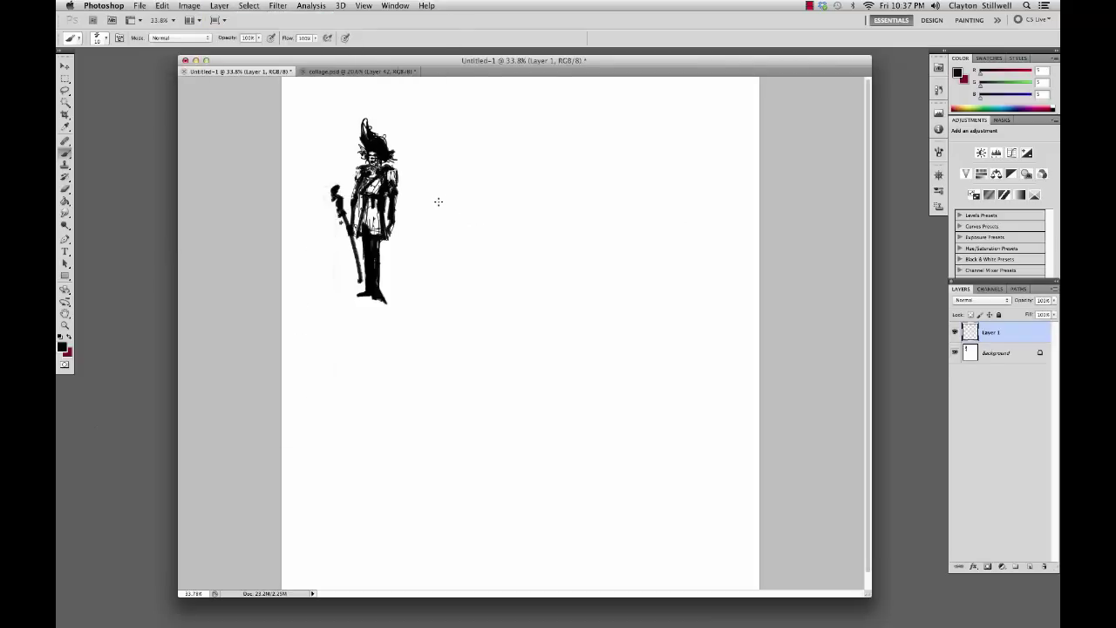
{"action": "key", "text": "bracketright"}
{"action": "key", "text": "bracketright"}
{"action": "key", "text": "bracketright"}
{"action": "key", "text": "bracketleft"}
{"action": "key", "text": "bracketleft"}
{"action": "key", "text": "bracketleft"}
{"action": "key", "text": "bracketleft"}
Step: Sketch the second figure's head, shoulders, bell-shaped dress, legs and feet
{"action": "mouse_move", "coordinate": [456, 149]}
{"action": "left_mouse_down"}
{"action": "mouse_move", "coordinate": [440, 174]}
{"action": "mouse_move", "coordinate": [484, 176]}
{"action": "mouse_move", "coordinate": [436, 199]}
{"action": "mouse_move", "coordinate": [440, 188]}
{"action": "mouse_move", "coordinate": [432, 253]}
{"action": "mouse_move", "coordinate": [485, 248]}
{"action": "mouse_move", "coordinate": [476, 174]}
{"action": "mouse_move", "coordinate": [435, 208]}
{"action": "mouse_move", "coordinate": [469, 171]}
{"action": "mouse_move", "coordinate": [486, 249]}
{"action": "left_mouse_up"}
{"action": "mouse_move", "coordinate": [443, 172]}
{"action": "left_mouse_down"}
{"action": "mouse_move", "coordinate": [425, 177]}
{"action": "mouse_move", "coordinate": [493, 174]}
{"action": "mouse_move", "coordinate": [485, 195]}
{"action": "left_mouse_up"}
{"action": "mouse_move", "coordinate": [436, 240]}
{"action": "left_mouse_down"}
{"action": "mouse_move", "coordinate": [453, 283]}
{"action": "mouse_move", "coordinate": [451, 253]}
{"action": "mouse_move", "coordinate": [464, 254]}
{"action": "mouse_move", "coordinate": [464, 286]}
{"action": "left_mouse_up"}
{"action": "mouse_move", "coordinate": [476, 238]}
{"action": "left_mouse_down"}
{"action": "mouse_move", "coordinate": [481, 281]}
{"action": "mouse_move", "coordinate": [441, 276]}
{"action": "left_mouse_up"}
{"action": "left_click_drag", "start_coordinate": [443, 270], "coordinate": [455, 301]}
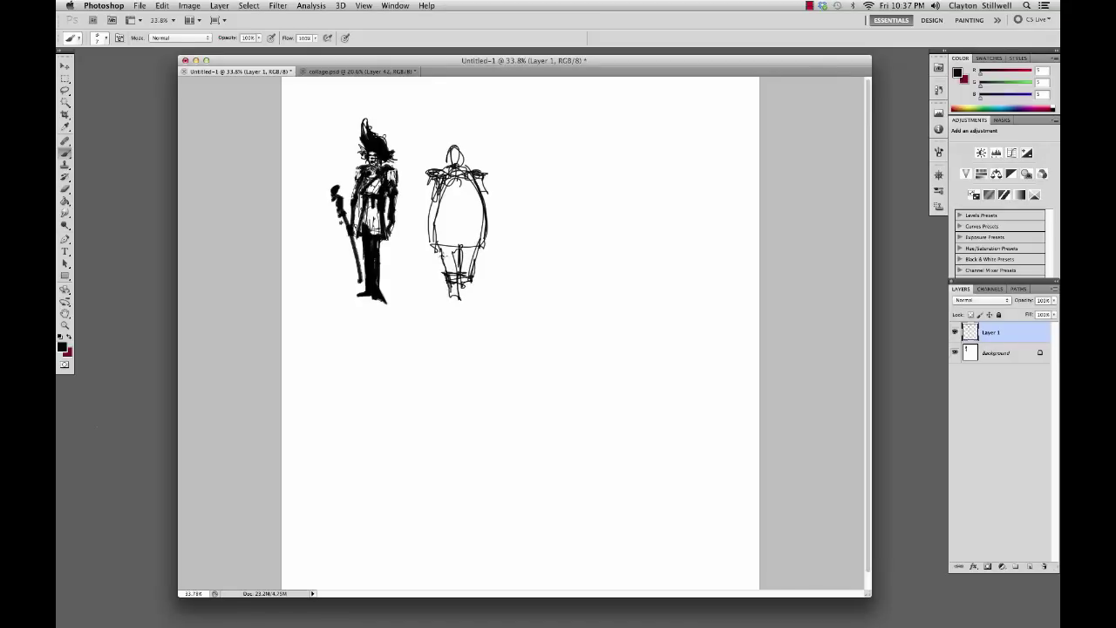
{"action": "mouse_move", "coordinate": [438, 255]}
{"action": "left_mouse_down"}
{"action": "mouse_move", "coordinate": [479, 257]}
{"action": "mouse_move", "coordinate": [469, 295]}
{"action": "mouse_move", "coordinate": [443, 296]}
{"action": "mouse_move", "coordinate": [480, 303]}
{"action": "left_mouse_up"}
{"action": "mouse_move", "coordinate": [436, 187]}
{"action": "left_mouse_down"}
{"action": "mouse_move", "coordinate": [446, 201]}
{"action": "mouse_move", "coordinate": [487, 199]}
{"action": "mouse_move", "coordinate": [448, 204]}
{"action": "mouse_move", "coordinate": [475, 211]}
{"action": "mouse_move", "coordinate": [477, 200]}
{"action": "mouse_move", "coordinate": [436, 188]}
{"action": "mouse_move", "coordinate": [434, 200]}
{"action": "mouse_move", "coordinate": [420, 197]}
{"action": "left_mouse_up"}
Step: Redraw the shoulders darker, add a hand at the arm's end, and undo the hat brim
{"action": "key", "text": "super+z"}
{"action": "key", "text": "super+z"}
{"action": "left_click_drag", "start_coordinate": [448, 183], "coordinate": [424, 204]}
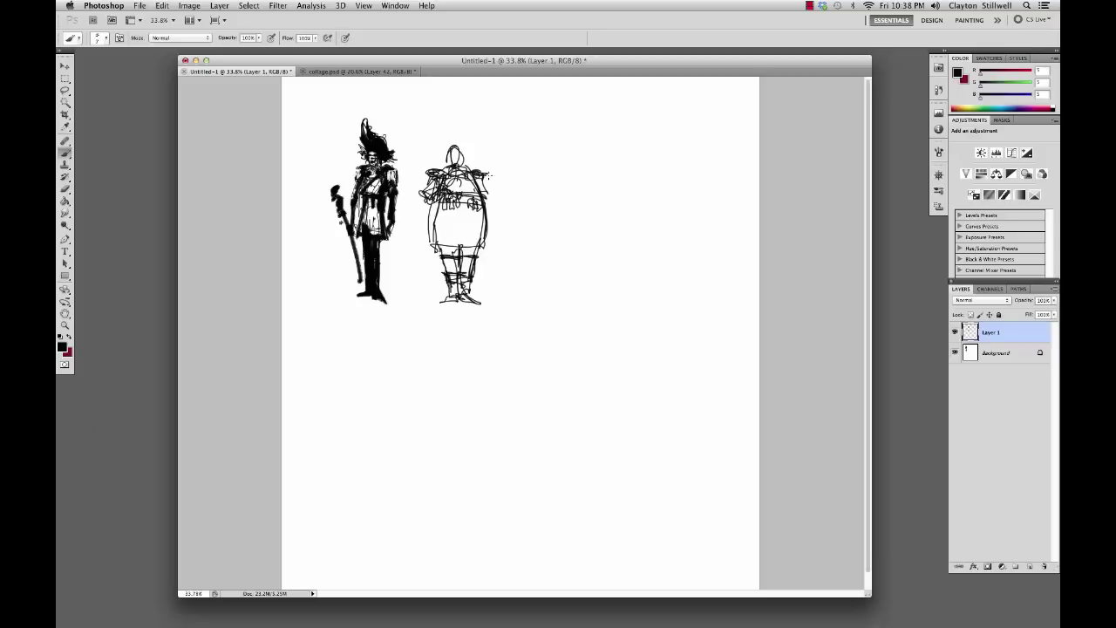
{"action": "mouse_move", "coordinate": [490, 175]}
{"action": "left_mouse_down"}
{"action": "mouse_move", "coordinate": [484, 190]}
{"action": "mouse_move", "coordinate": [518, 231]}
{"action": "left_mouse_up"}
{"action": "mouse_move", "coordinate": [507, 225]}
{"action": "left_mouse_down"}
{"action": "mouse_move", "coordinate": [518, 229]}
{"action": "mouse_move", "coordinate": [504, 302]}
{"action": "left_mouse_up"}
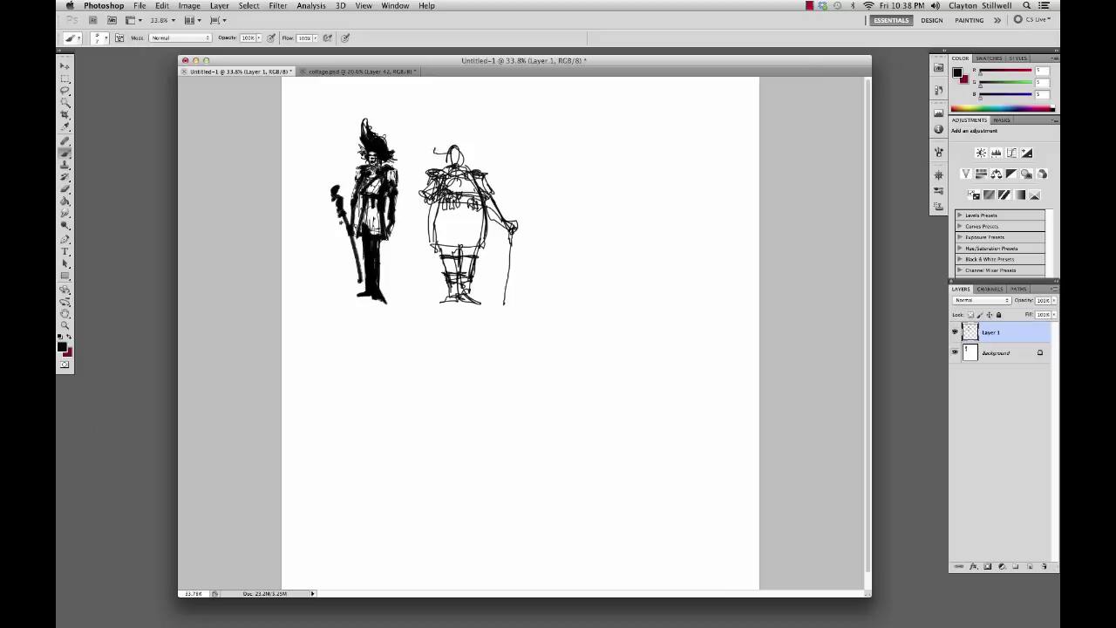
{"action": "mouse_move", "coordinate": [434, 152]}
{"action": "left_mouse_down"}
{"action": "mouse_move", "coordinate": [471, 138]}
{"action": "mouse_move", "coordinate": [488, 155]}
{"action": "mouse_move", "coordinate": [451, 125]}
{"action": "mouse_move", "coordinate": [422, 148]}
{"action": "mouse_move", "coordinate": [467, 155]}
{"action": "mouse_move", "coordinate": [448, 148]}
{"action": "mouse_move", "coordinate": [474, 172]}
{"action": "mouse_move", "coordinate": [428, 150]}
{"action": "mouse_move", "coordinate": [479, 153]}
{"action": "mouse_move", "coordinate": [470, 136]}
{"action": "mouse_move", "coordinate": [490, 149]}
{"action": "mouse_move", "coordinate": [462, 188]}
{"action": "mouse_move", "coordinate": [485, 185]}
{"action": "mouse_move", "coordinate": [453, 185]}
{"action": "left_mouse_up"}
{"action": "key", "text": "ctrl+z"}
{"action": "key", "text": "super+alt+z"}
{"action": "key", "text": "super+alt+z"}
{"action": "key", "text": "super+alt+z"}
{"action": "key", "text": "super+alt+z"}
{"action": "key", "text": "super+alt+z"}
{"action": "key", "text": "super+alt+z"}
{"action": "key", "text": "super+alt+z"}
Step: Set the brush to size 60 at 63% opacity and shade the collar grey
{"action": "left_click", "coordinate": [499, 163], "text": "alt"}
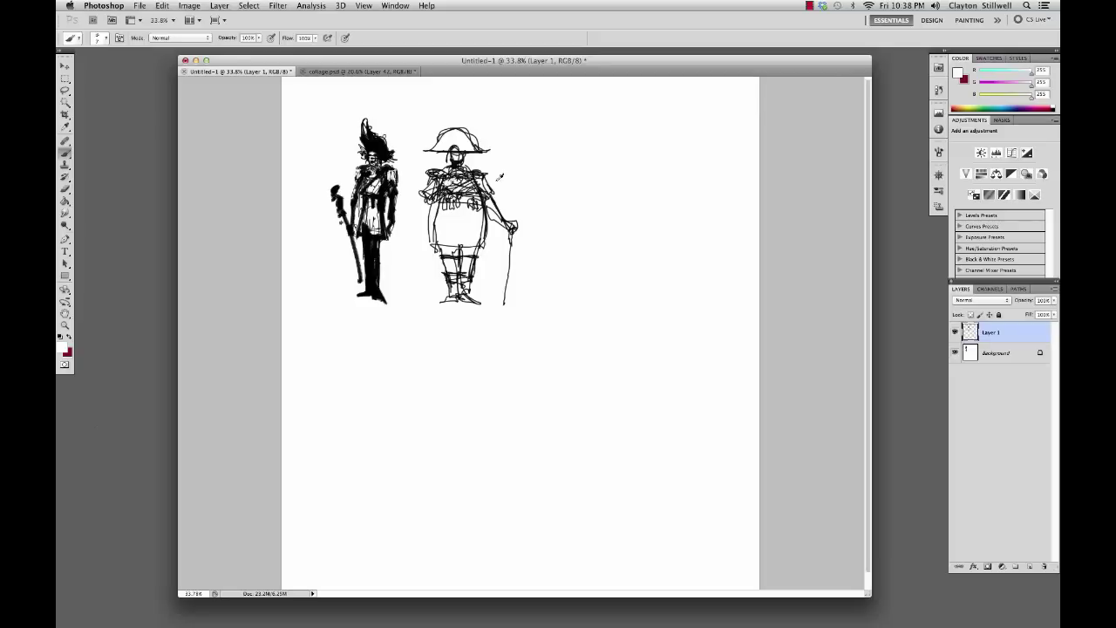
{"action": "key", "text": "bracketright"}
{"action": "key", "text": "bracketright"}
{"action": "key", "text": "bracketright"}
{"action": "key", "text": "bracketright"}
{"action": "key", "text": "bracketright"}
{"action": "key", "text": "bracketright"}
{"action": "key", "text": "bracketright"}
{"action": "key", "text": "6"}
{"action": "key", "text": "3"}
{"action": "left_click", "coordinate": [468, 182], "text": "alt"}
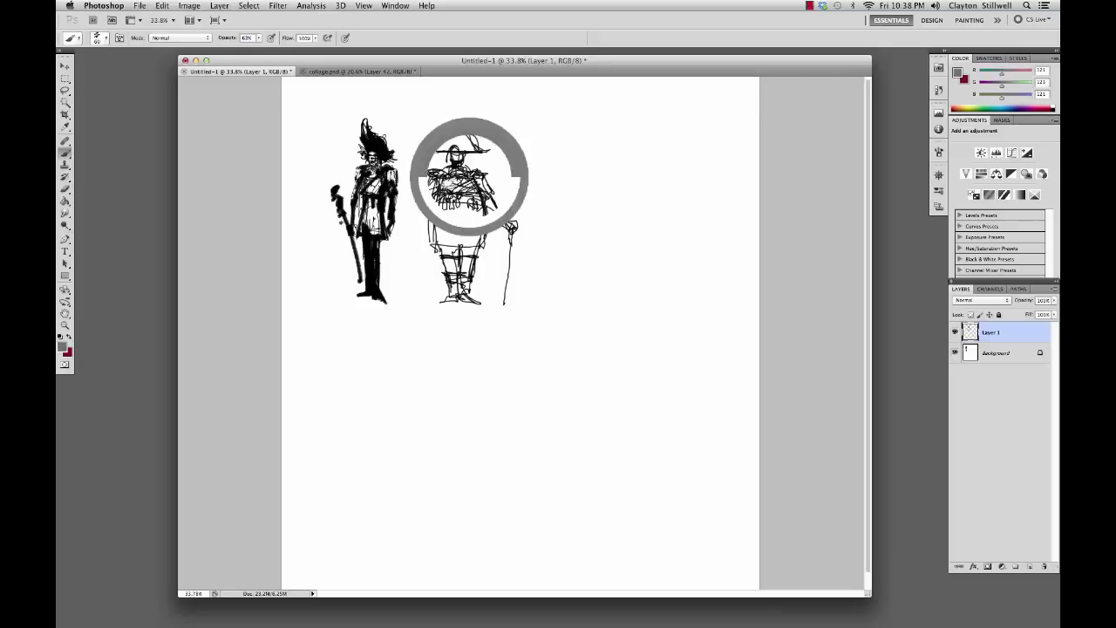
{"action": "mouse_move", "coordinate": [468, 182]}
{"action": "left_mouse_down"}
{"action": "mouse_move", "coordinate": [477, 185]}
{"action": "mouse_move", "coordinate": [442, 180]}
{"action": "mouse_move", "coordinate": [493, 178]}
{"action": "left_mouse_up"}
{"action": "left_click_drag", "start_coordinate": [449, 144], "coordinate": [476, 142]}
{"action": "key", "text": "super+z"}
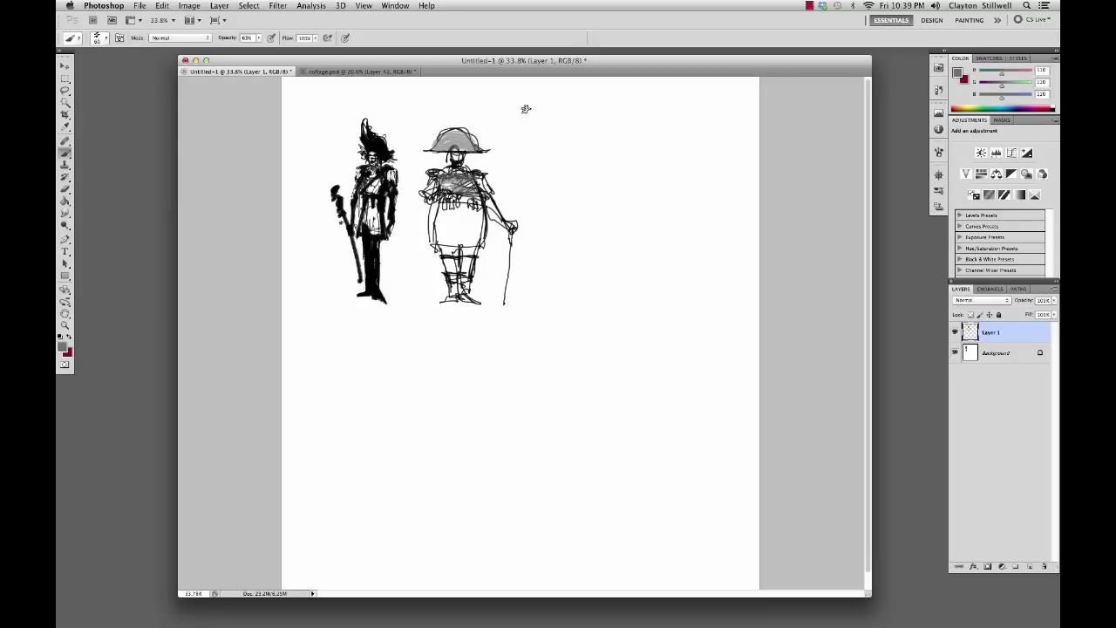
Step: At full opacity, shade the second figure's belly and coat hem with sampled greys
{"action": "left_click", "coordinate": [496, 155], "text": "alt"}
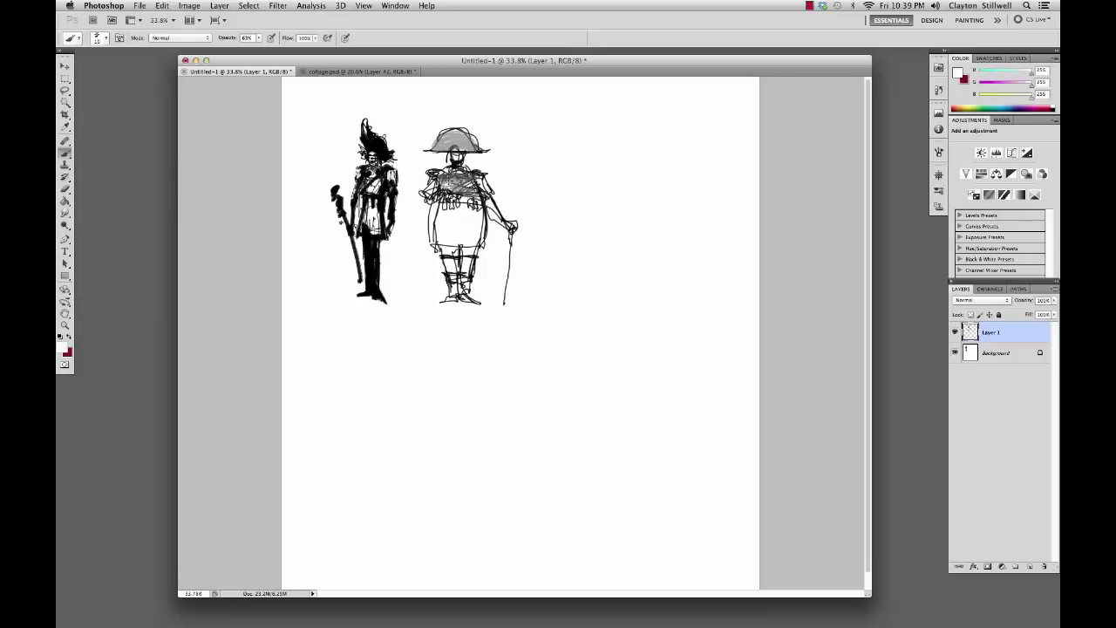
{"action": "left_click", "coordinate": [454, 182], "text": "alt"}
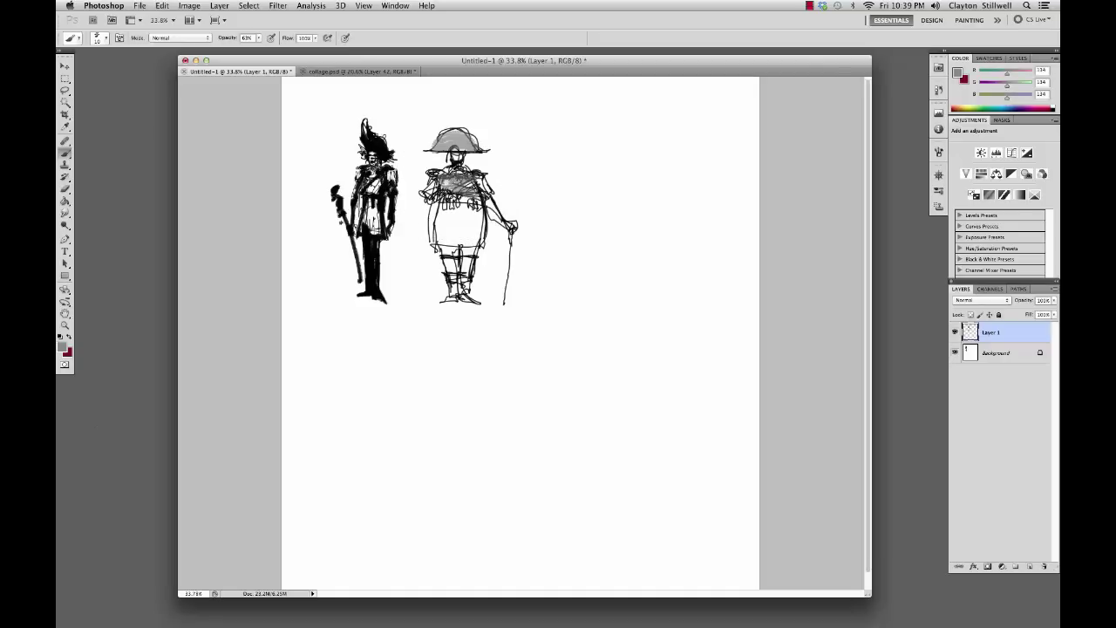
{"action": "left_click", "coordinate": [437, 161], "text": "alt"}
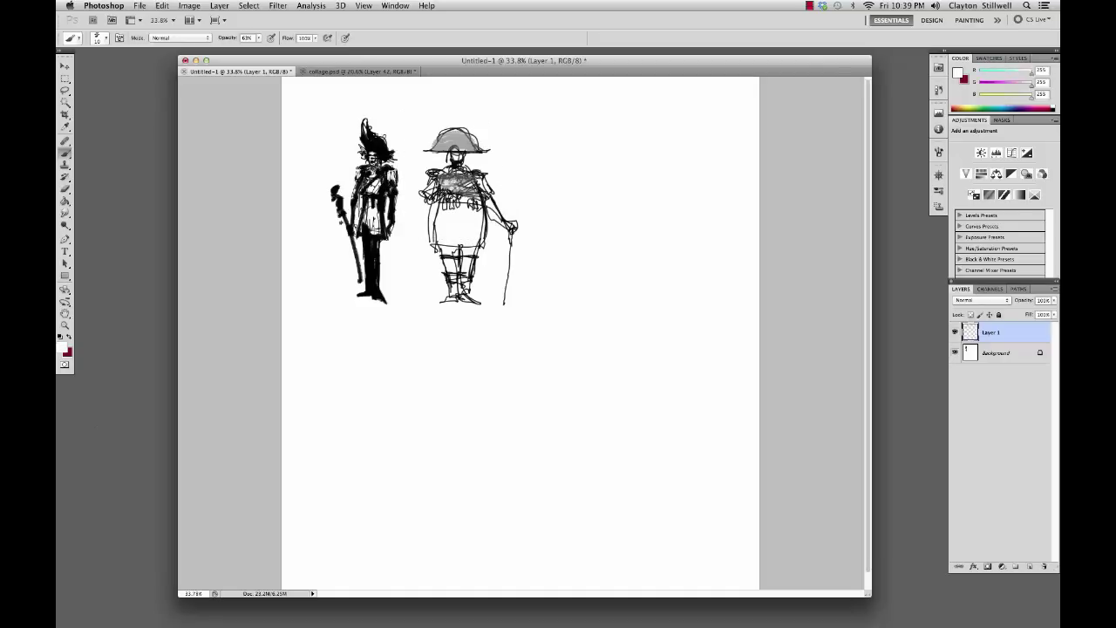
{"action": "key", "text": "0"}
{"action": "left_click", "coordinate": [467, 187], "text": "alt"}
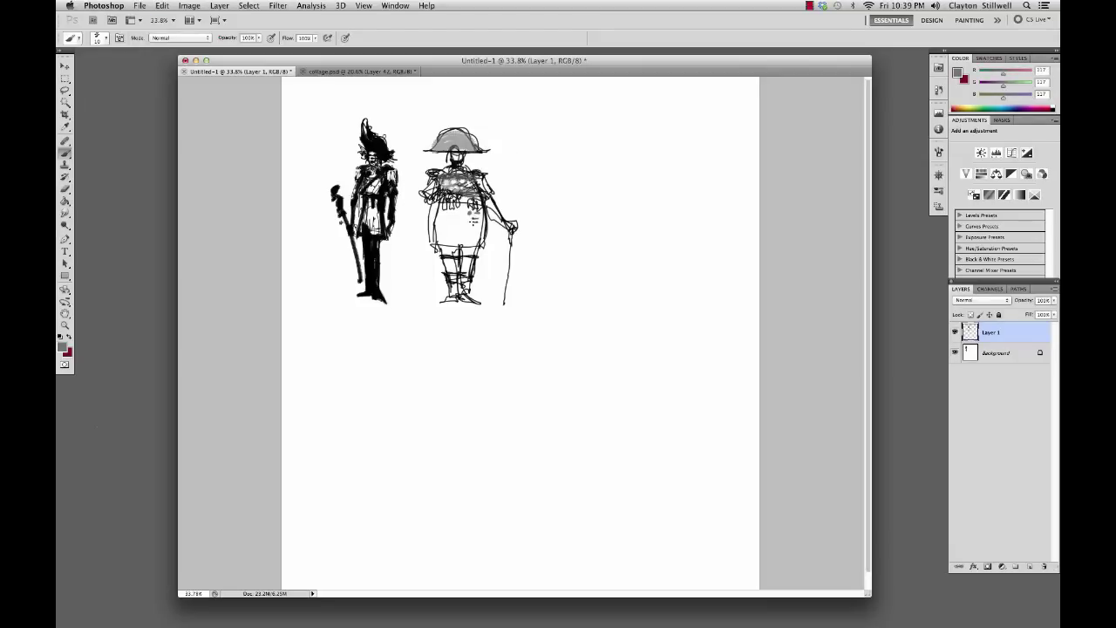
{"action": "mouse_move", "coordinate": [473, 220]}
{"action": "left_mouse_down"}
{"action": "mouse_move", "coordinate": [488, 200]}
{"action": "mouse_move", "coordinate": [502, 218]}
{"action": "left_mouse_up"}
{"action": "left_click", "coordinate": [460, 142], "text": "alt"}
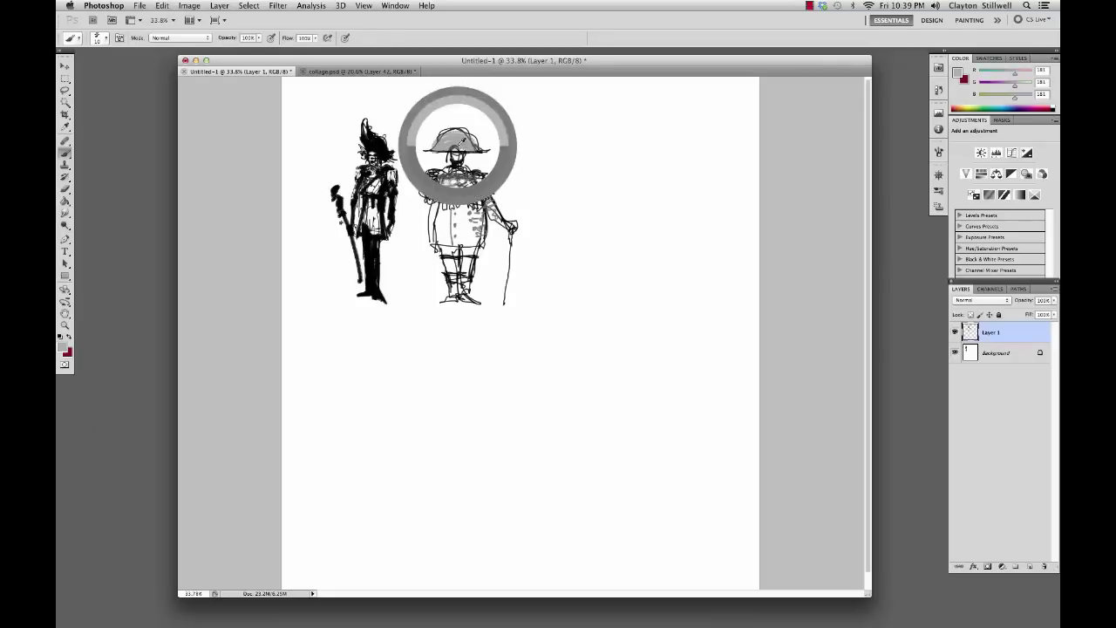
{"action": "left_click", "coordinate": [462, 154], "text": "alt"}
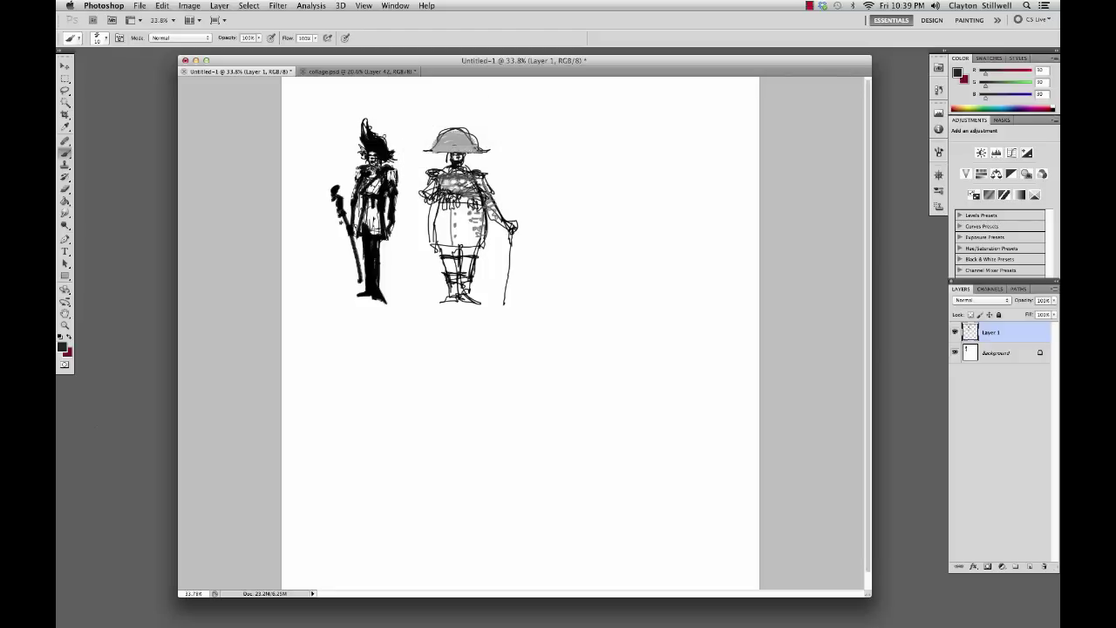
{"action": "key", "text": "super+z"}
{"action": "left_click_drag", "start_coordinate": [424, 246], "coordinate": [490, 253]}
Step: Paint out the first figure's legs in white
{"action": "key", "text": "super+z"}
{"action": "key", "text": "super+z"}
{"action": "key", "text": "super+z"}
{"action": "key", "text": "super+z"}
{"action": "left_click", "coordinate": [403, 258], "text": "alt"}
{"action": "mouse_move", "coordinate": [375, 253]}
{"action": "left_mouse_down"}
{"action": "mouse_move", "coordinate": [371, 296]}
{"action": "mouse_move", "coordinate": [373, 246]}
{"action": "mouse_move", "coordinate": [387, 250]}
{"action": "mouse_move", "coordinate": [374, 294]}
{"action": "mouse_move", "coordinate": [377, 251]}
{"action": "mouse_move", "coordinate": [393, 309]}
{"action": "left_mouse_up"}
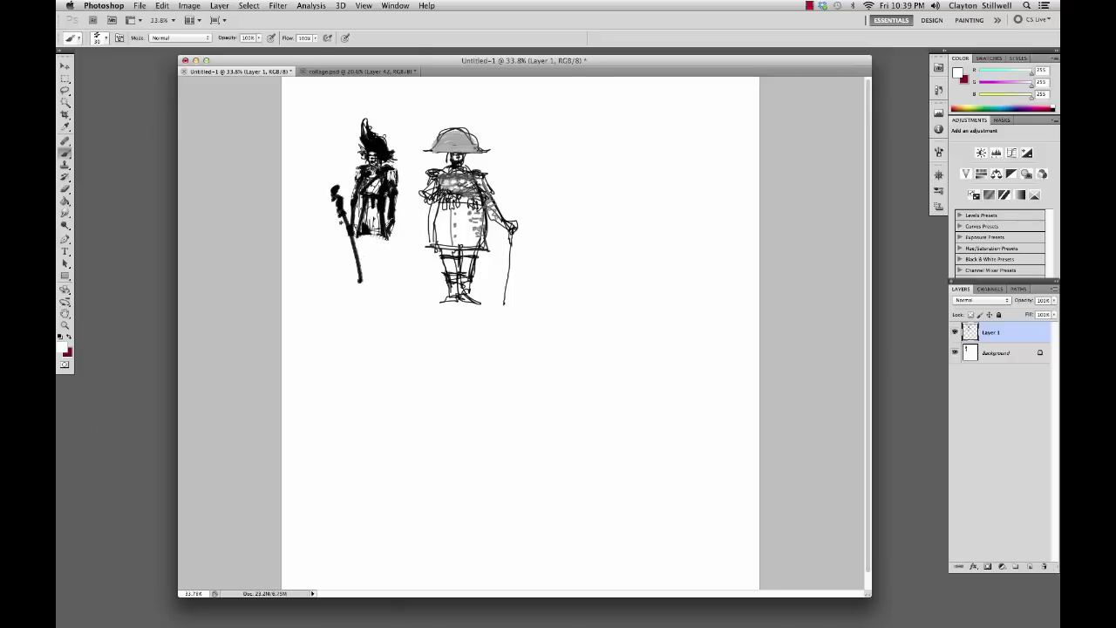
Step: Repaint the first figure's legs thicker in dark grey with a foot, lightening parts
{"action": "left_click", "coordinate": [373, 228], "text": "alt"}
{"action": "mouse_move", "coordinate": [373, 230]}
{"action": "left_mouse_down"}
{"action": "mouse_move", "coordinate": [376, 294]}
{"action": "mouse_move", "coordinate": [389, 257]}
{"action": "mouse_move", "coordinate": [401, 307]}
{"action": "left_mouse_up"}
{"action": "key", "text": "super+z"}
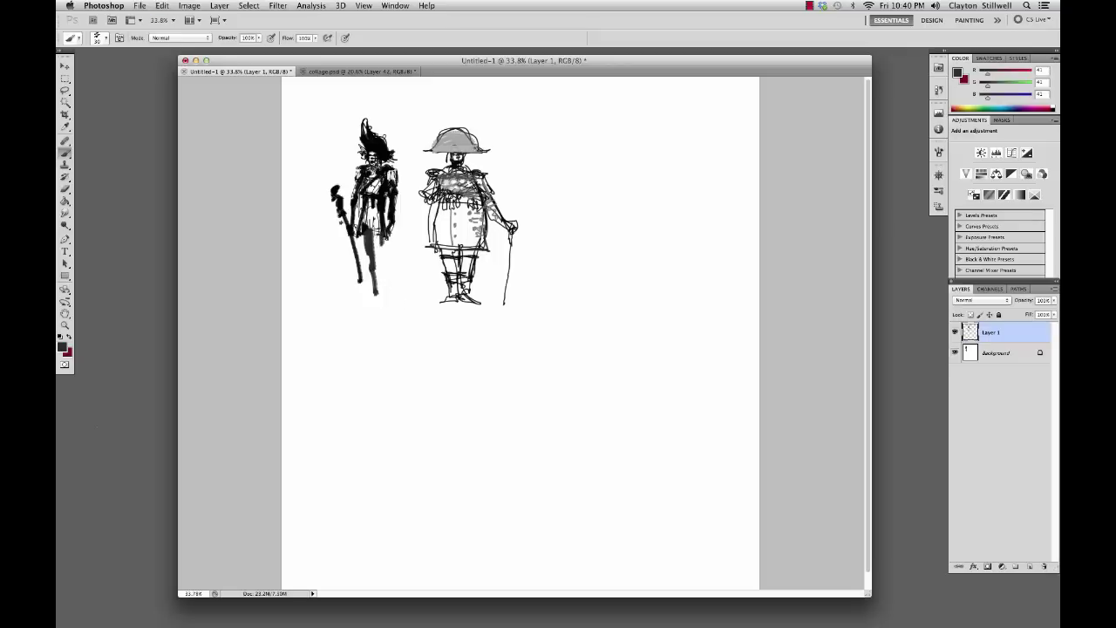
{"action": "left_click_drag", "start_coordinate": [384, 221], "coordinate": [386, 298]}
{"action": "key", "text": "super+z"}
{"action": "mouse_move", "coordinate": [377, 228]}
{"action": "left_mouse_down"}
{"action": "mouse_move", "coordinate": [397, 296]}
{"action": "mouse_move", "coordinate": [368, 298]}
{"action": "left_mouse_up"}
{"action": "key", "text": "super+z"}
{"action": "key", "text": "super+z"}
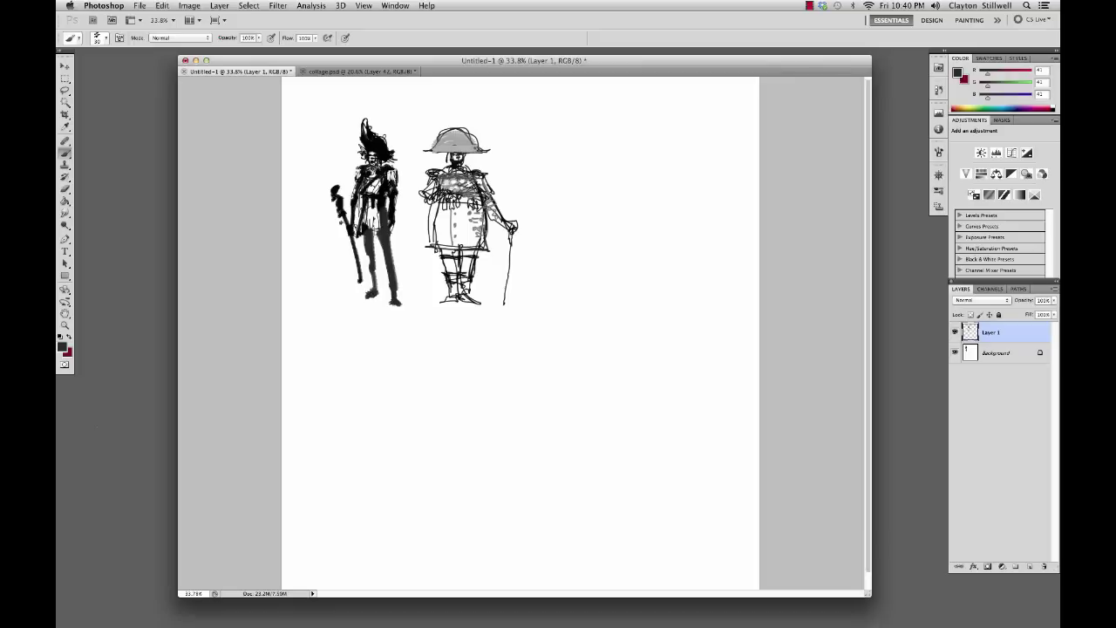
{"action": "mouse_move", "coordinate": [380, 247]}
{"action": "left_mouse_down"}
{"action": "mouse_move", "coordinate": [366, 293]}
{"action": "mouse_move", "coordinate": [405, 301]}
{"action": "left_mouse_up"}
{"action": "mouse_move", "coordinate": [395, 253]}
{"action": "left_mouse_down"}
{"action": "mouse_move", "coordinate": [387, 287]}
{"action": "mouse_move", "coordinate": [399, 300]}
{"action": "left_mouse_up"}
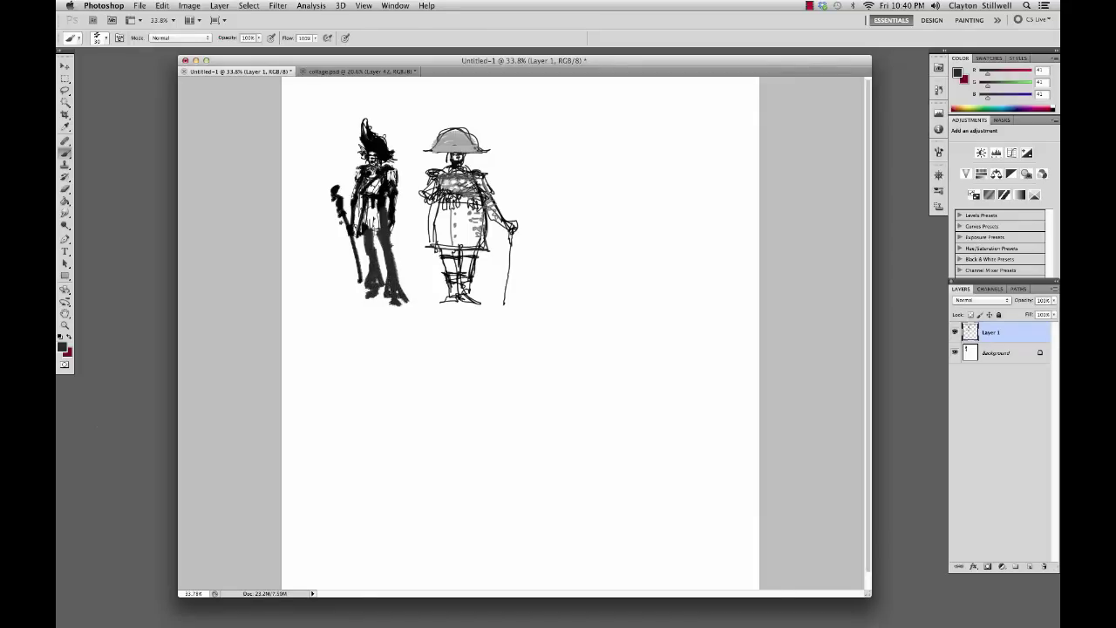
{"action": "left_click", "coordinate": [407, 274], "text": "alt"}
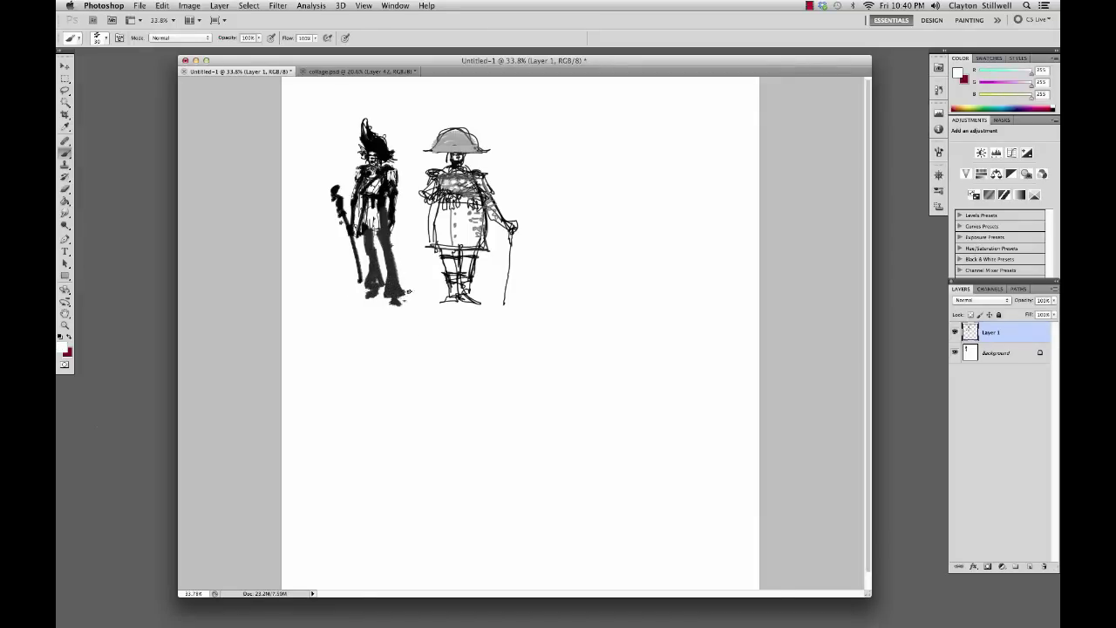
{"action": "left_click_drag", "start_coordinate": [375, 247], "coordinate": [377, 259]}
{"action": "mouse_move", "coordinate": [364, 237]}
{"action": "left_mouse_down"}
{"action": "mouse_move", "coordinate": [367, 253]}
{"action": "mouse_move", "coordinate": [394, 258]}
{"action": "left_mouse_up"}
{"action": "left_click", "coordinate": [381, 231], "text": "alt"}
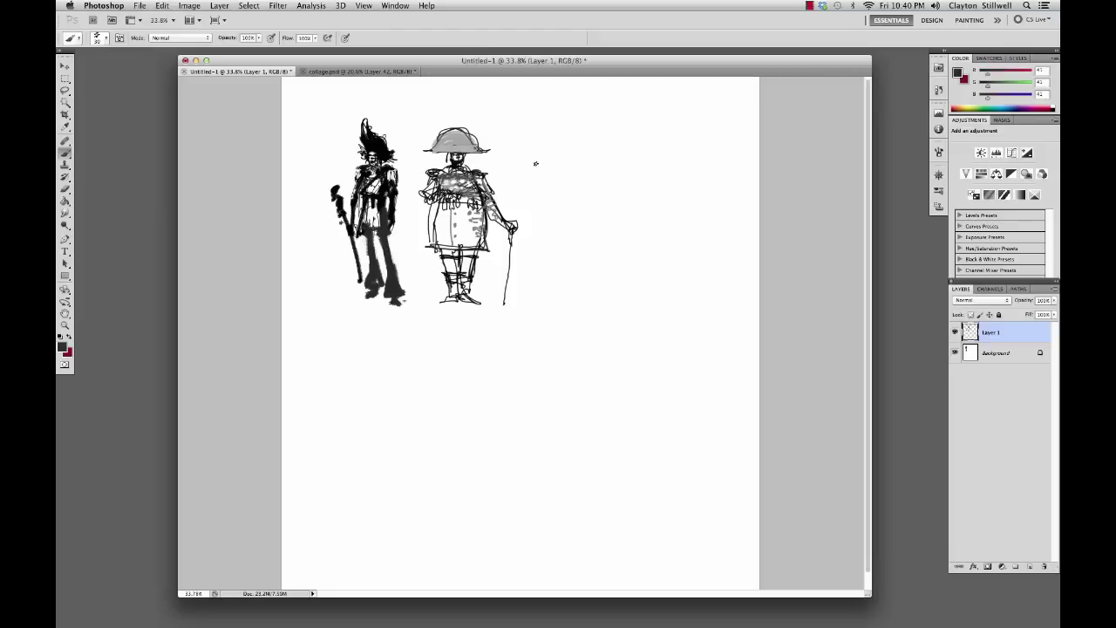
Step: Shrink the brush and sketch a small head and body for a third figure
{"action": "key", "text": "bracketleft"}
{"action": "key", "text": "bracketleft"}
{"action": "key", "text": "bracketleft"}
{"action": "mouse_move", "coordinate": [554, 139]}
{"action": "left_mouse_down"}
{"action": "mouse_move", "coordinate": [551, 159]}
{"action": "mouse_move", "coordinate": [558, 138]}
{"action": "mouse_move", "coordinate": [566, 145]}
{"action": "mouse_move", "coordinate": [563, 170]}
{"action": "mouse_move", "coordinate": [550, 170]}
{"action": "mouse_move", "coordinate": [587, 188]}
{"action": "left_mouse_up"}
{"action": "mouse_move", "coordinate": [554, 150]}
{"action": "left_mouse_down"}
{"action": "mouse_move", "coordinate": [549, 190]}
{"action": "mouse_move", "coordinate": [558, 206]}
{"action": "mouse_move", "coordinate": [579, 206]}
{"action": "mouse_move", "coordinate": [572, 214]}
{"action": "mouse_move", "coordinate": [539, 162]}
{"action": "mouse_move", "coordinate": [537, 203]}
{"action": "mouse_move", "coordinate": [549, 171]}
{"action": "mouse_move", "coordinate": [598, 187]}
{"action": "mouse_move", "coordinate": [569, 225]}
{"action": "mouse_move", "coordinate": [582, 237]}
{"action": "left_mouse_up"}
{"action": "key", "text": "super+alt+z"}
{"action": "key", "text": "super+alt+z"}
Step: Sketch the third figure's raised arm holding a long staff
{"action": "mouse_move", "coordinate": [581, 172]}
{"action": "left_mouse_down"}
{"action": "mouse_move", "coordinate": [596, 197]}
{"action": "mouse_move", "coordinate": [581, 187]}
{"action": "mouse_move", "coordinate": [610, 171]}
{"action": "mouse_move", "coordinate": [604, 152]}
{"action": "left_mouse_up"}
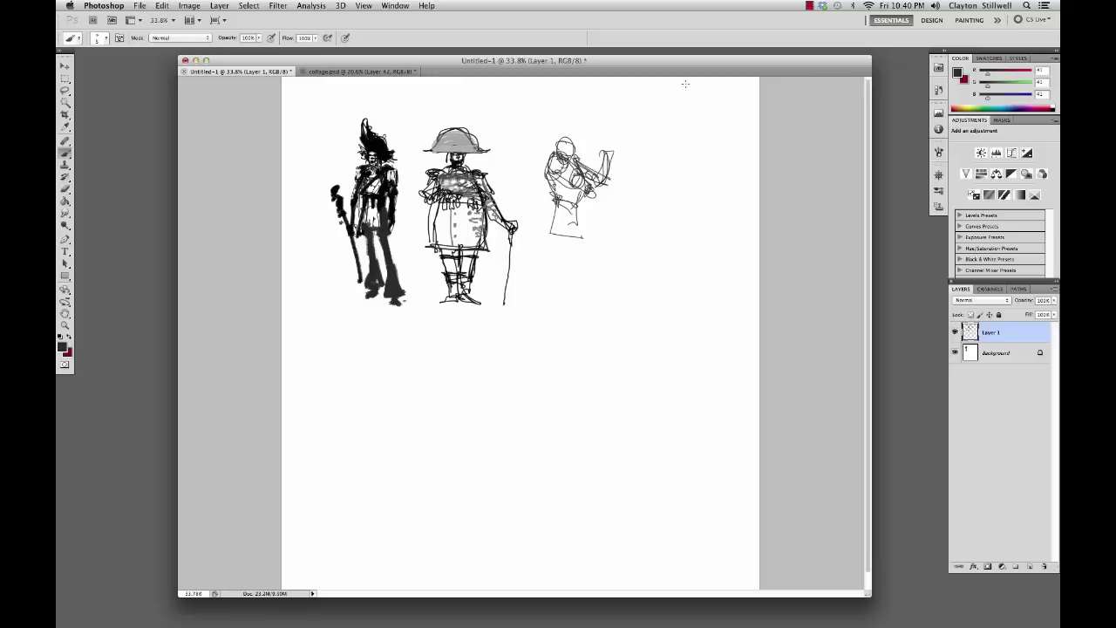
{"action": "key", "text": "super+z"}
{"action": "mouse_move", "coordinate": [575, 158]}
{"action": "left_mouse_down"}
{"action": "mouse_move", "coordinate": [597, 179]}
{"action": "mouse_move", "coordinate": [617, 139]}
{"action": "mouse_move", "coordinate": [603, 183]}
{"action": "left_mouse_up"}
{"action": "mouse_move", "coordinate": [598, 188]}
{"action": "left_mouse_down"}
{"action": "mouse_move", "coordinate": [593, 204]}
{"action": "mouse_move", "coordinate": [596, 180]}
{"action": "mouse_move", "coordinate": [591, 188]}
{"action": "left_mouse_up"}
{"action": "left_click_drag", "start_coordinate": [588, 181], "coordinate": [608, 146]}
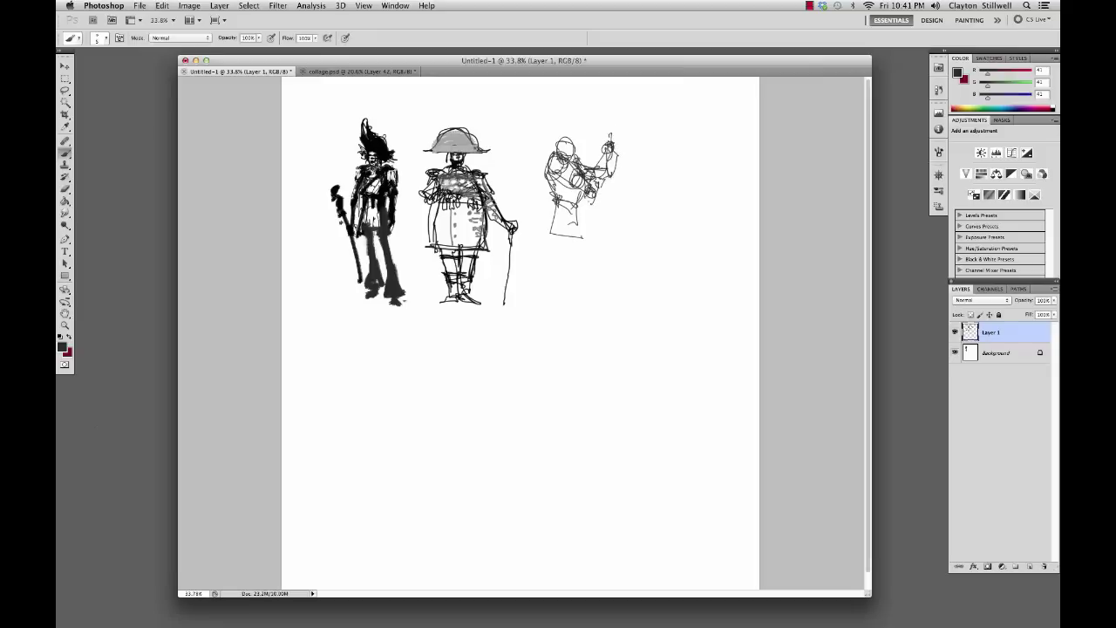
{"action": "mouse_move", "coordinate": [591, 197]}
{"action": "left_mouse_down"}
{"action": "mouse_move", "coordinate": [568, 229]}
{"action": "mouse_move", "coordinate": [624, 113]}
{"action": "left_mouse_up"}
Step: Give the third figure a tall top hat, facial marks and longer legs
{"action": "mouse_move", "coordinate": [558, 148]}
{"action": "left_mouse_down"}
{"action": "mouse_move", "coordinate": [583, 139]}
{"action": "mouse_move", "coordinate": [550, 136]}
{"action": "mouse_move", "coordinate": [582, 140]}
{"action": "mouse_move", "coordinate": [551, 137]}
{"action": "mouse_move", "coordinate": [555, 95]}
{"action": "mouse_move", "coordinate": [580, 94]}
{"action": "mouse_move", "coordinate": [578, 140]}
{"action": "left_mouse_up"}
{"action": "mouse_move", "coordinate": [580, 92]}
{"action": "left_mouse_down"}
{"action": "mouse_move", "coordinate": [579, 143]}
{"action": "mouse_move", "coordinate": [586, 90]}
{"action": "mouse_move", "coordinate": [549, 110]}
{"action": "mouse_move", "coordinate": [579, 150]}
{"action": "mouse_move", "coordinate": [556, 181]}
{"action": "mouse_move", "coordinate": [577, 191]}
{"action": "mouse_move", "coordinate": [556, 263]}
{"action": "left_mouse_up"}
{"action": "key", "text": "ctrl+z"}
{"action": "key", "text": "ctrl+z"}
{"action": "key", "text": "ctrl+z"}
{"action": "mouse_move", "coordinate": [558, 224]}
{"action": "left_mouse_down"}
{"action": "mouse_move", "coordinate": [560, 266]}
{"action": "mouse_move", "coordinate": [551, 262]}
{"action": "mouse_move", "coordinate": [580, 281]}
{"action": "mouse_move", "coordinate": [596, 244]}
{"action": "mouse_move", "coordinate": [584, 235]}
{"action": "mouse_move", "coordinate": [600, 246]}
{"action": "mouse_move", "coordinate": [579, 241]}
{"action": "mouse_move", "coordinate": [602, 244]}
{"action": "left_mouse_up"}
{"action": "key", "text": "ctrl+z"}
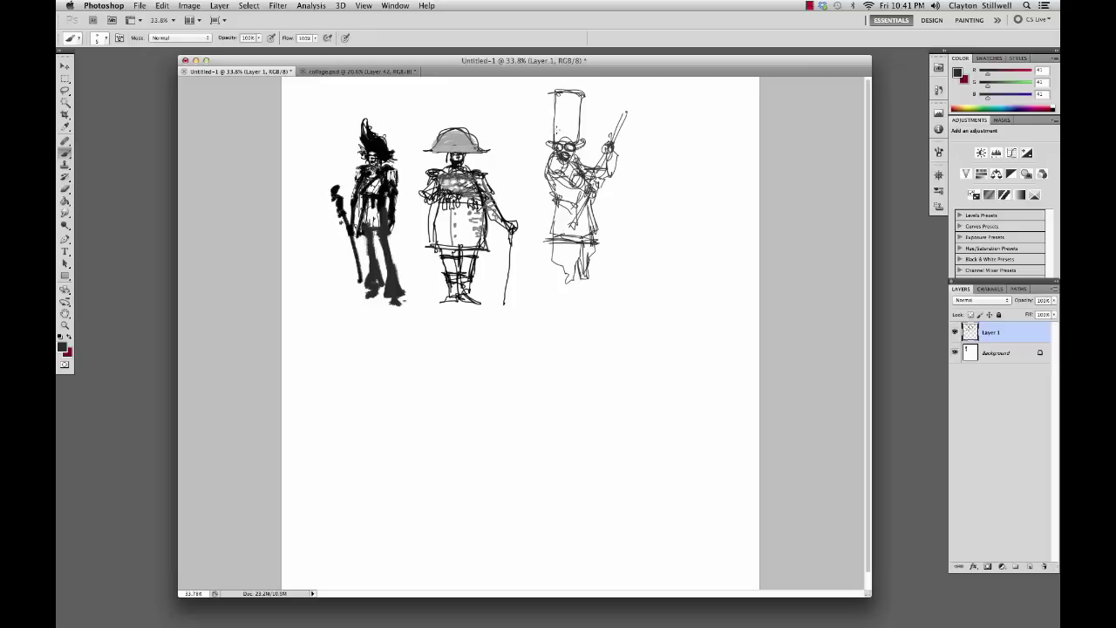
{"action": "key", "text": "super+z"}
{"action": "mouse_move", "coordinate": [554, 127]}
{"action": "left_mouse_down"}
{"action": "mouse_move", "coordinate": [582, 131]}
{"action": "mouse_move", "coordinate": [563, 142]}
{"action": "mouse_move", "coordinate": [570, 120]}
{"action": "mouse_move", "coordinate": [569, 148]}
{"action": "mouse_move", "coordinate": [575, 142]}
{"action": "left_mouse_up"}
{"action": "mouse_move", "coordinate": [574, 120]}
{"action": "left_mouse_down"}
{"action": "mouse_move", "coordinate": [584, 144]}
{"action": "mouse_move", "coordinate": [563, 118]}
{"action": "mouse_move", "coordinate": [593, 131]}
{"action": "mouse_move", "coordinate": [569, 162]}
{"action": "left_mouse_up"}
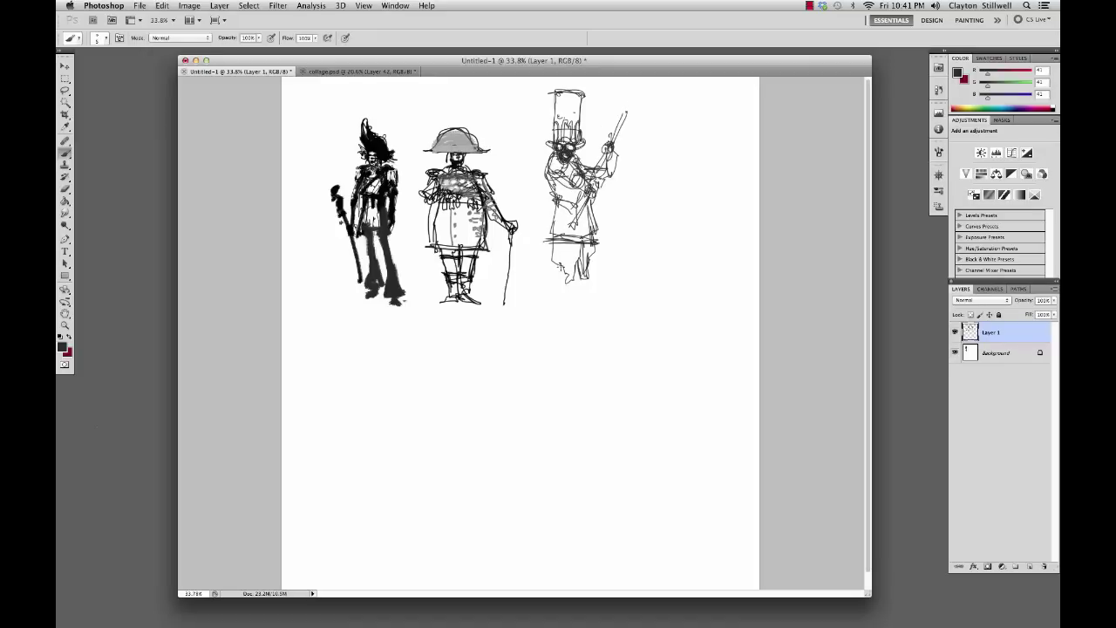
{"action": "mouse_move", "coordinate": [557, 263]}
{"action": "left_mouse_down"}
{"action": "mouse_move", "coordinate": [570, 319]}
{"action": "mouse_move", "coordinate": [586, 294]}
{"action": "mouse_move", "coordinate": [580, 285]}
{"action": "mouse_move", "coordinate": [582, 309]}
{"action": "mouse_move", "coordinate": [578, 283]}
{"action": "mouse_move", "coordinate": [582, 321]}
{"action": "mouse_move", "coordinate": [611, 322]}
{"action": "mouse_move", "coordinate": [585, 267]}
{"action": "mouse_move", "coordinate": [594, 245]}
{"action": "left_mouse_up"}
Step: Darken the third figure's leg and waist, then redraw the staff's knob as a larger loop
{"action": "left_click_drag", "start_coordinate": [582, 270], "coordinate": [582, 281]}
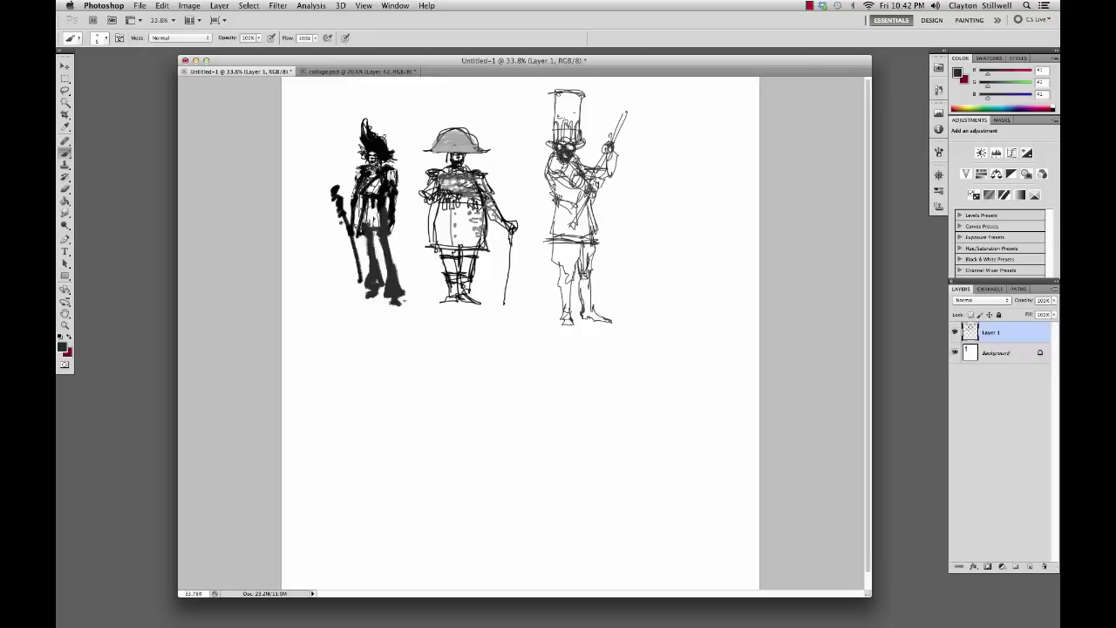
{"action": "mouse_move", "coordinate": [574, 240]}
{"action": "left_mouse_down"}
{"action": "mouse_move", "coordinate": [596, 232]}
{"action": "mouse_move", "coordinate": [589, 205]}
{"action": "mouse_move", "coordinate": [540, 267]}
{"action": "mouse_move", "coordinate": [553, 312]}
{"action": "left_mouse_up"}
{"action": "mouse_move", "coordinate": [624, 117]}
{"action": "left_mouse_down"}
{"action": "mouse_move", "coordinate": [636, 96]}
{"action": "mouse_move", "coordinate": [620, 105]}
{"action": "mouse_move", "coordinate": [639, 97]}
{"action": "left_mouse_up"}
{"action": "key", "text": "super+z"}
{"action": "left_click_drag", "start_coordinate": [636, 99], "coordinate": [627, 90]}
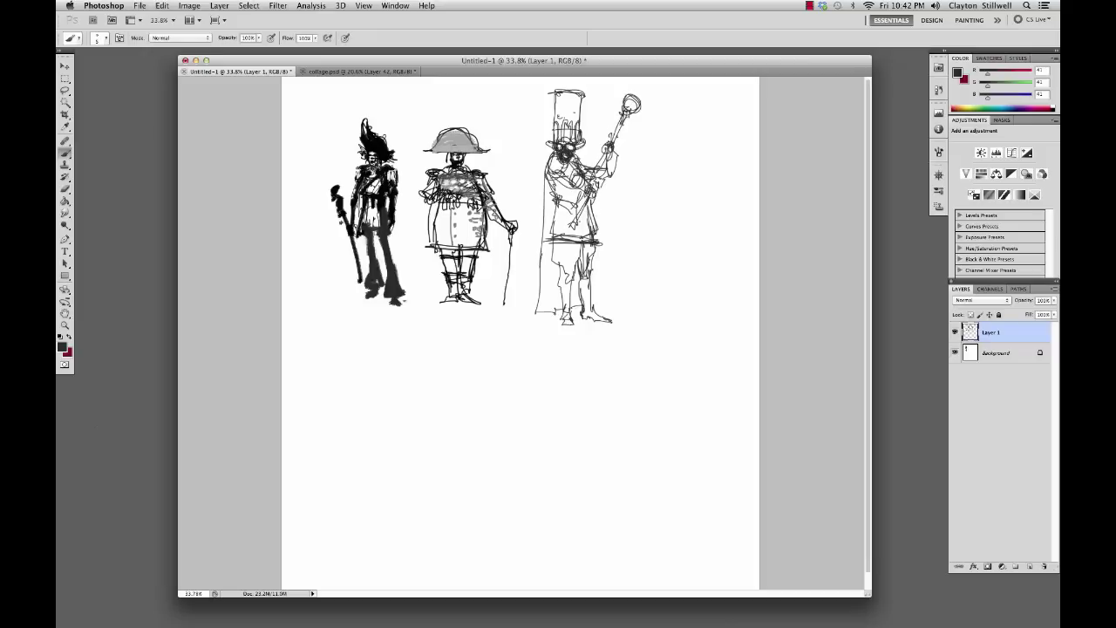
Step: Hatch shading across the third figure's coat, crossed-arm chest, side and lower body
{"action": "left_click_drag", "start_coordinate": [568, 217], "coordinate": [572, 234]}
{"action": "mouse_move", "coordinate": [558, 169]}
{"action": "left_mouse_down"}
{"action": "mouse_move", "coordinate": [567, 205]}
{"action": "mouse_move", "coordinate": [584, 216]}
{"action": "mouse_move", "coordinate": [596, 208]}
{"action": "left_mouse_up"}
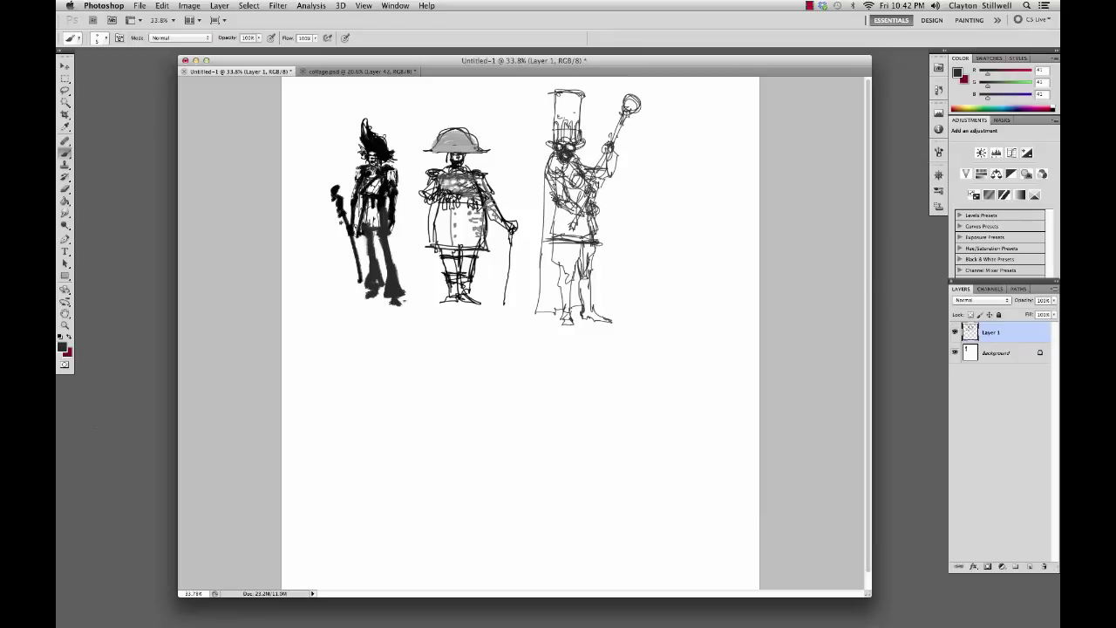
{"action": "mouse_move", "coordinate": [551, 167]}
{"action": "left_mouse_down"}
{"action": "mouse_move", "coordinate": [576, 218]}
{"action": "mouse_move", "coordinate": [568, 172]}
{"action": "mouse_move", "coordinate": [575, 196]}
{"action": "mouse_move", "coordinate": [617, 152]}
{"action": "mouse_move", "coordinate": [577, 157]}
{"action": "mouse_move", "coordinate": [587, 142]}
{"action": "left_mouse_up"}
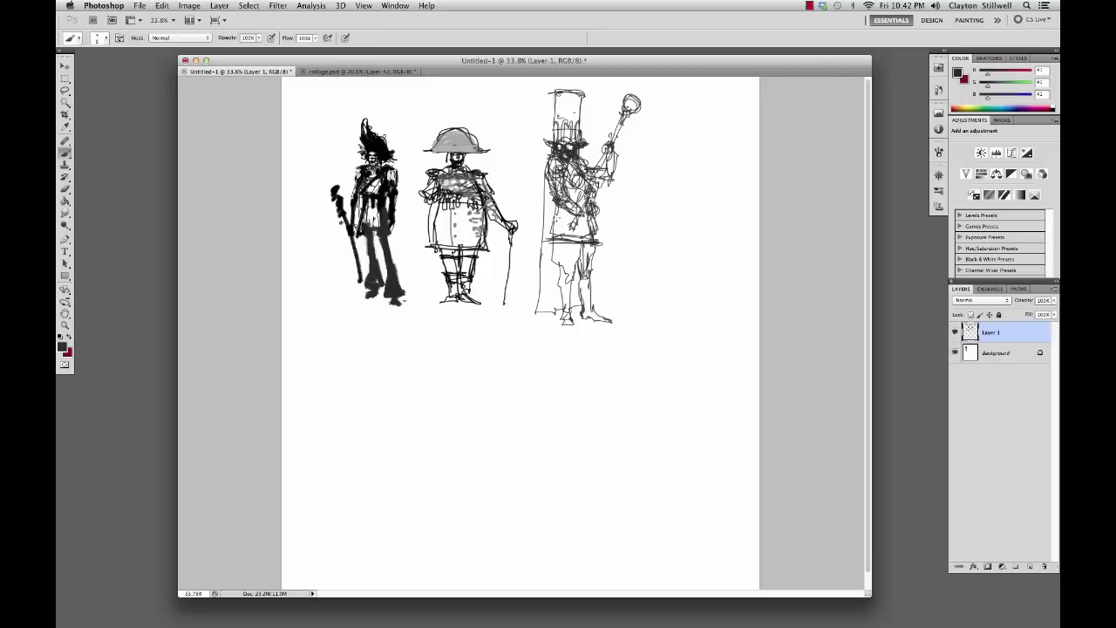
{"action": "mouse_move", "coordinate": [555, 193]}
{"action": "left_mouse_down"}
{"action": "mouse_move", "coordinate": [544, 265]}
{"action": "mouse_move", "coordinate": [569, 283]}
{"action": "mouse_move", "coordinate": [586, 262]}
{"action": "left_mouse_up"}
{"action": "mouse_move", "coordinate": [611, 174]}
{"action": "left_mouse_down"}
{"action": "mouse_move", "coordinate": [589, 194]}
{"action": "mouse_move", "coordinate": [584, 183]}
{"action": "mouse_move", "coordinate": [596, 194]}
{"action": "mouse_move", "coordinate": [601, 168]}
{"action": "left_mouse_up"}
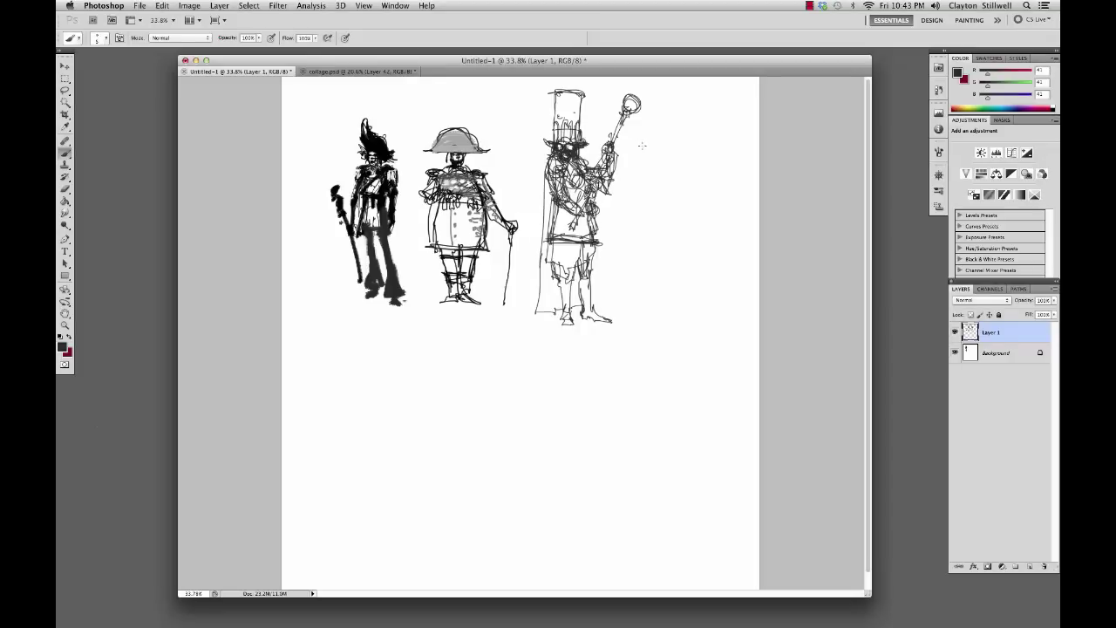
Step: Rough in a fourth figure to the right, with its jaw, neck, shoulder and robed body
{"action": "mouse_move", "coordinate": [656, 144]}
{"action": "left_mouse_down"}
{"action": "mouse_move", "coordinate": [676, 167]}
{"action": "mouse_move", "coordinate": [682, 157]}
{"action": "mouse_move", "coordinate": [672, 170]}
{"action": "mouse_move", "coordinate": [664, 153]}
{"action": "mouse_move", "coordinate": [668, 169]}
{"action": "mouse_move", "coordinate": [671, 139]}
{"action": "mouse_move", "coordinate": [696, 155]}
{"action": "mouse_move", "coordinate": [698, 188]}
{"action": "left_mouse_up"}
{"action": "key", "text": "ctrl+z"}
{"action": "key", "text": "ctrl+z"}
{"action": "mouse_move", "coordinate": [699, 154]}
{"action": "left_mouse_down"}
{"action": "mouse_move", "coordinate": [696, 187]}
{"action": "mouse_move", "coordinate": [661, 183]}
{"action": "mouse_move", "coordinate": [658, 199]}
{"action": "mouse_move", "coordinate": [691, 207]}
{"action": "left_mouse_up"}
{"action": "mouse_move", "coordinate": [662, 162]}
{"action": "left_mouse_down"}
{"action": "mouse_move", "coordinate": [691, 122]}
{"action": "mouse_move", "coordinate": [681, 145]}
{"action": "mouse_move", "coordinate": [703, 164]}
{"action": "mouse_move", "coordinate": [695, 186]}
{"action": "mouse_move", "coordinate": [659, 194]}
{"action": "mouse_move", "coordinate": [667, 215]}
{"action": "mouse_move", "coordinate": [655, 214]}
{"action": "mouse_move", "coordinate": [707, 238]}
{"action": "left_mouse_up"}
{"action": "mouse_move", "coordinate": [693, 172]}
{"action": "left_mouse_down"}
{"action": "mouse_move", "coordinate": [702, 237]}
{"action": "mouse_move", "coordinate": [672, 241]}
{"action": "mouse_move", "coordinate": [714, 238]}
{"action": "left_mouse_up"}
{"action": "mouse_move", "coordinate": [689, 151]}
{"action": "left_mouse_down"}
{"action": "mouse_move", "coordinate": [711, 190]}
{"action": "mouse_move", "coordinate": [704, 183]}
{"action": "left_mouse_up"}
{"action": "mouse_move", "coordinate": [689, 135]}
{"action": "left_mouse_down"}
{"action": "mouse_move", "coordinate": [695, 144]}
{"action": "mouse_move", "coordinate": [678, 124]}
{"action": "mouse_move", "coordinate": [699, 123]}
{"action": "mouse_move", "coordinate": [671, 120]}
{"action": "mouse_move", "coordinate": [699, 127]}
{"action": "mouse_move", "coordinate": [639, 181]}
{"action": "left_mouse_up"}
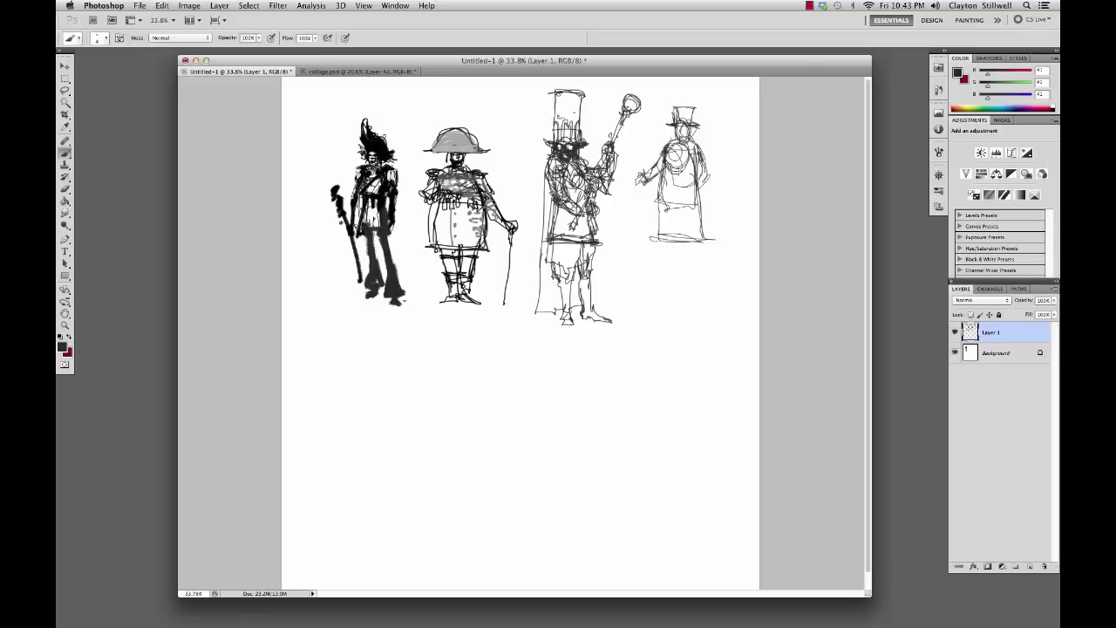
Step: Sketch the fourth figure's right arm, torso lines, head and face
{"action": "mouse_move", "coordinate": [709, 175]}
{"action": "left_mouse_down"}
{"action": "mouse_move", "coordinate": [704, 157]}
{"action": "mouse_move", "coordinate": [727, 181]}
{"action": "mouse_move", "coordinate": [711, 183]}
{"action": "mouse_move", "coordinate": [729, 179]}
{"action": "mouse_move", "coordinate": [716, 187]}
{"action": "mouse_move", "coordinate": [728, 189]}
{"action": "left_mouse_up"}
{"action": "mouse_move", "coordinate": [671, 160]}
{"action": "left_mouse_down"}
{"action": "mouse_move", "coordinate": [669, 197]}
{"action": "mouse_move", "coordinate": [701, 183]}
{"action": "mouse_move", "coordinate": [703, 162]}
{"action": "mouse_move", "coordinate": [681, 239]}
{"action": "left_mouse_up"}
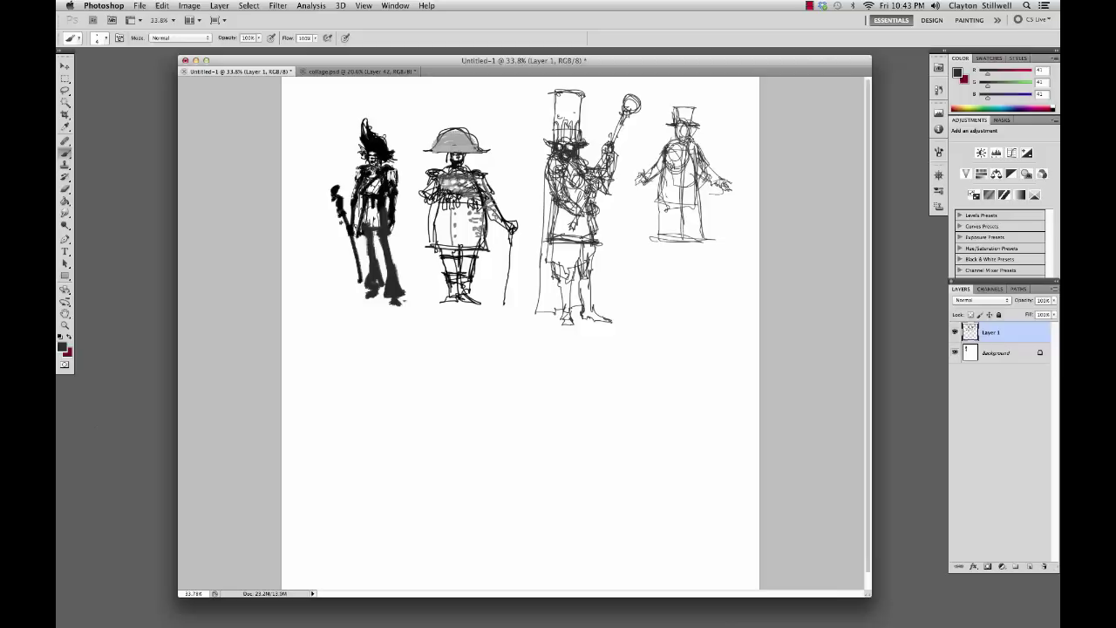
{"action": "left_click_drag", "start_coordinate": [687, 136], "coordinate": [690, 239]}
{"action": "left_click_drag", "start_coordinate": [668, 142], "coordinate": [696, 139]}
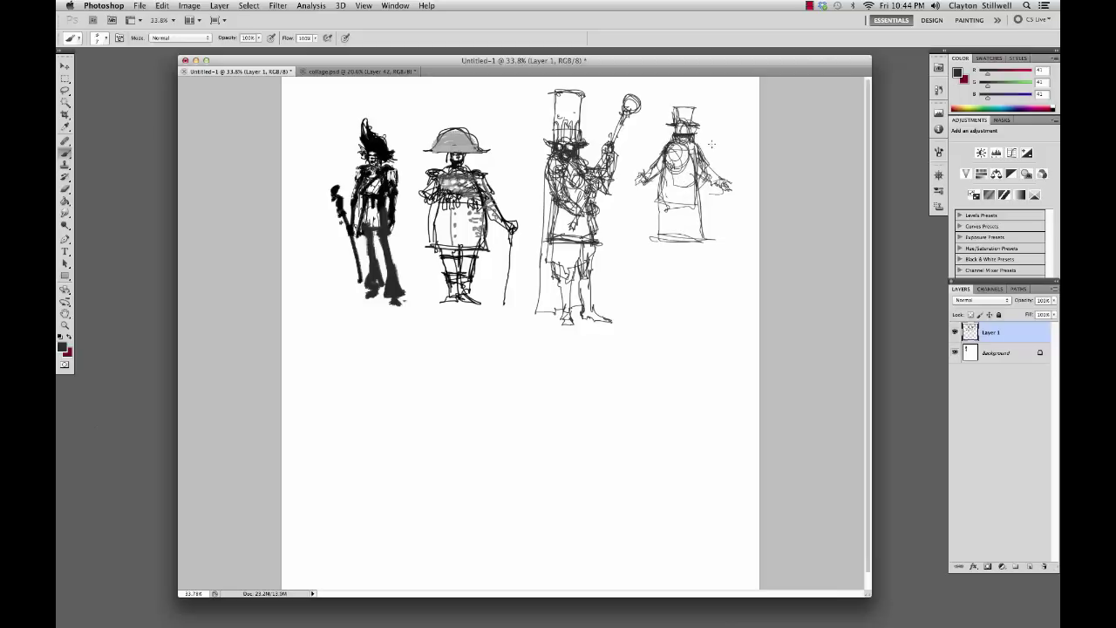
{"action": "mouse_move", "coordinate": [697, 138]}
{"action": "left_mouse_down"}
{"action": "mouse_move", "coordinate": [713, 176]}
{"action": "mouse_move", "coordinate": [730, 182]}
{"action": "mouse_move", "coordinate": [690, 230]}
{"action": "left_mouse_up"}
Step: Outline the fourth figure's long coat and add its left foot
{"action": "left_click_drag", "start_coordinate": [654, 180], "coordinate": [652, 249]}
{"action": "key", "text": "super+z"}
{"action": "key", "text": "super+z"}
{"action": "mouse_move", "coordinate": [654, 190]}
{"action": "left_mouse_down"}
{"action": "mouse_move", "coordinate": [648, 256]}
{"action": "mouse_move", "coordinate": [711, 230]}
{"action": "left_mouse_up"}
{"action": "key", "text": "super+z"}
{"action": "mouse_move", "coordinate": [659, 194]}
{"action": "left_mouse_down"}
{"action": "mouse_move", "coordinate": [703, 254]}
{"action": "mouse_move", "coordinate": [698, 187]}
{"action": "left_mouse_up"}
{"action": "left_click_drag", "start_coordinate": [676, 139], "coordinate": [662, 251]}
{"action": "mouse_move", "coordinate": [671, 166]}
{"action": "left_mouse_down"}
{"action": "mouse_move", "coordinate": [661, 249]}
{"action": "mouse_move", "coordinate": [678, 253]}
{"action": "left_mouse_up"}
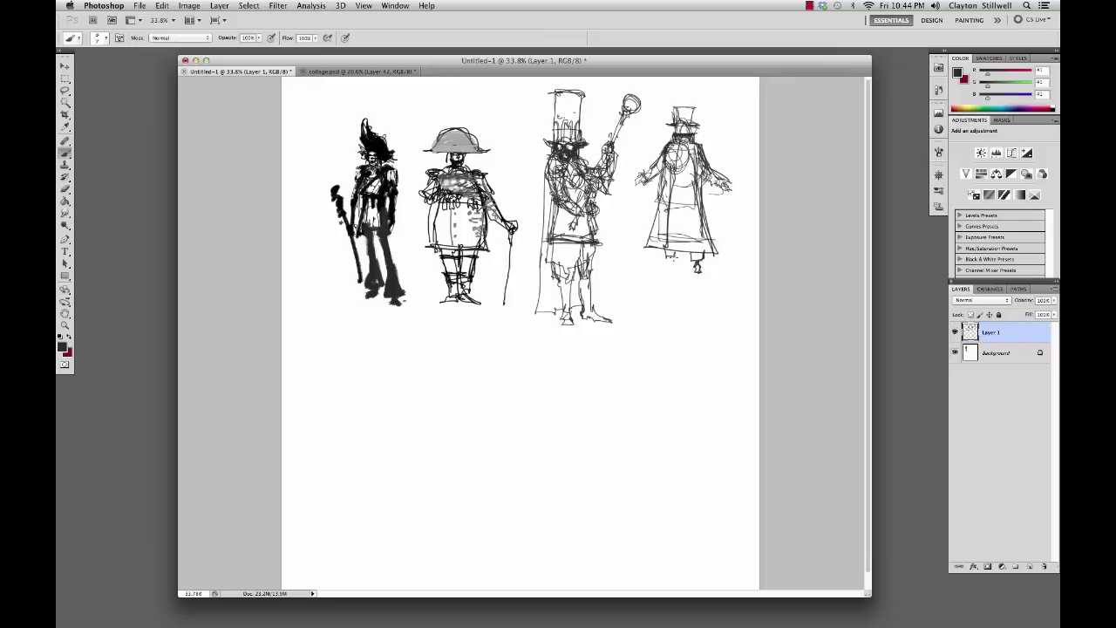
{"action": "left_click_drag", "start_coordinate": [670, 262], "coordinate": [659, 267]}
Step: Darken the fourth figure's hat brim, then draw its right hand holding a cane
{"action": "left_click_drag", "start_coordinate": [671, 122], "coordinate": [701, 128]}
{"action": "left_click_drag", "start_coordinate": [733, 186], "coordinate": [729, 188]}
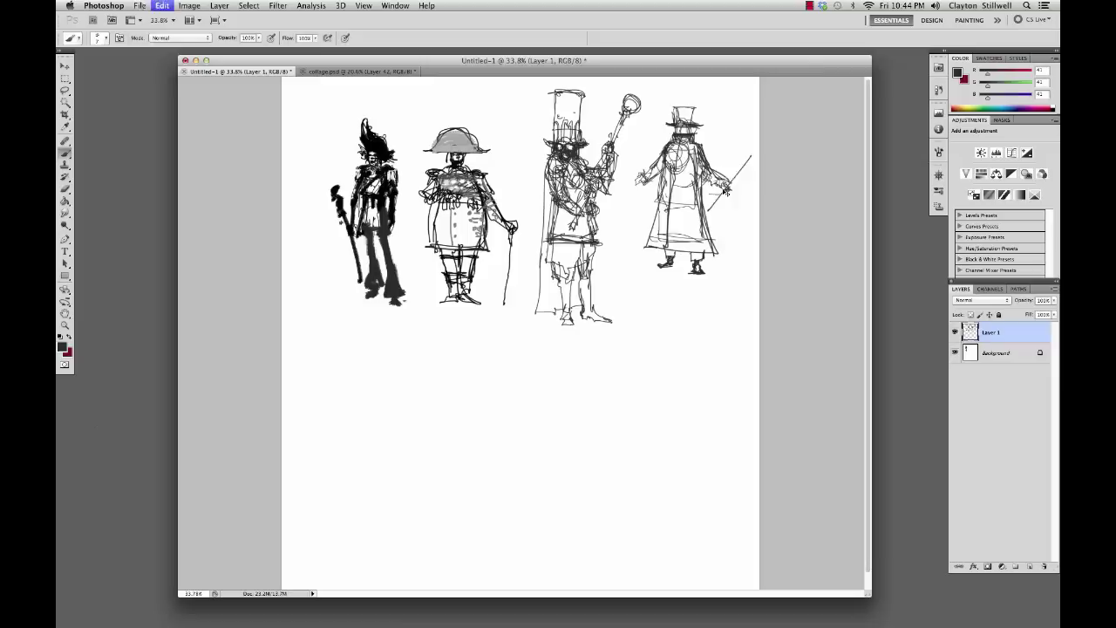
{"action": "mouse_move", "coordinate": [730, 180]}
{"action": "left_mouse_down"}
{"action": "mouse_move", "coordinate": [692, 232]}
{"action": "mouse_move", "coordinate": [748, 150]}
{"action": "left_mouse_up"}
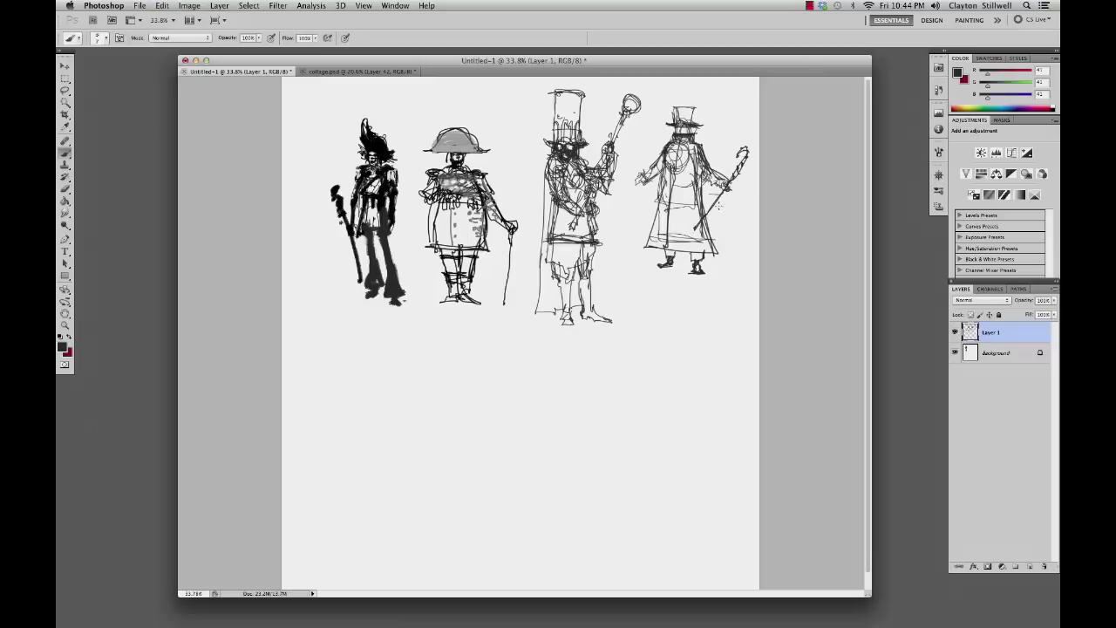